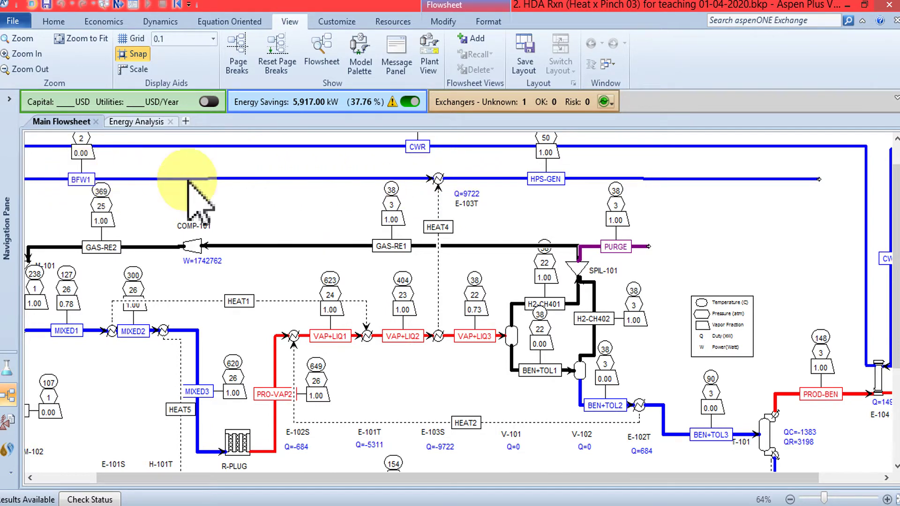
Compare the HP steam generation exchanger in the Aspen Plus flowsheet with the stream network in Aspen Energy Analyzer
scroll(893, 154, up, 2)
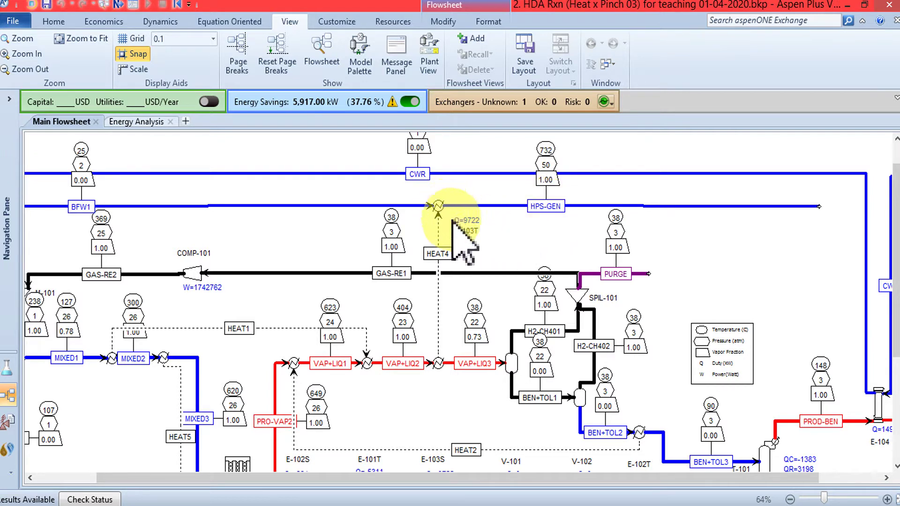
click(260, 505)
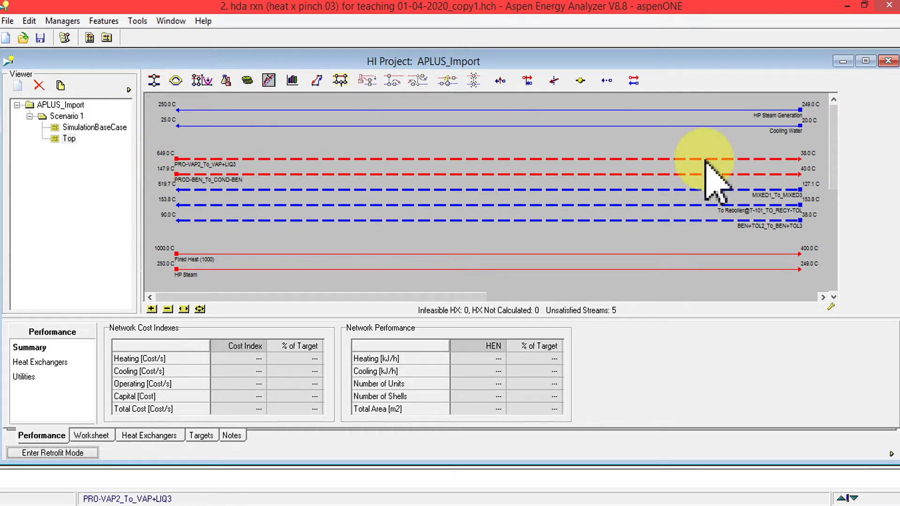
click(172, 495)
scroll(892, 237, down, 3)
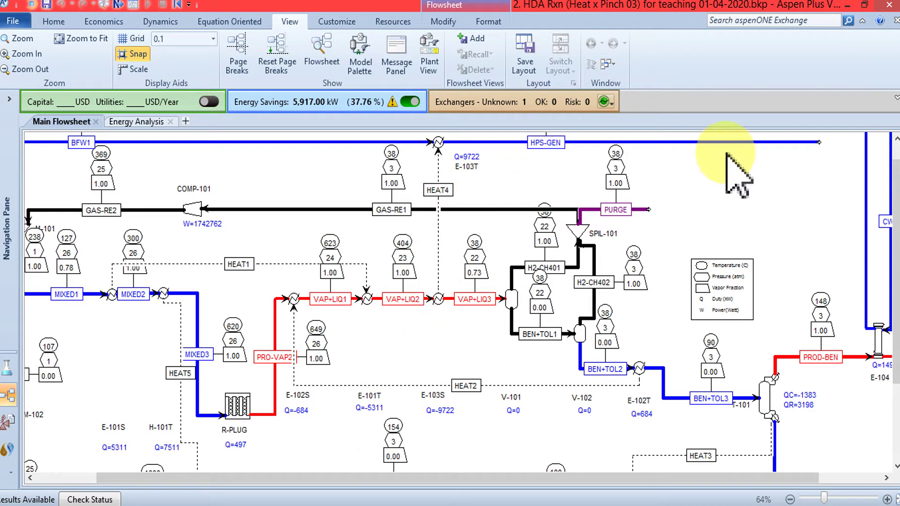
drag(895, 186, 895, 186)
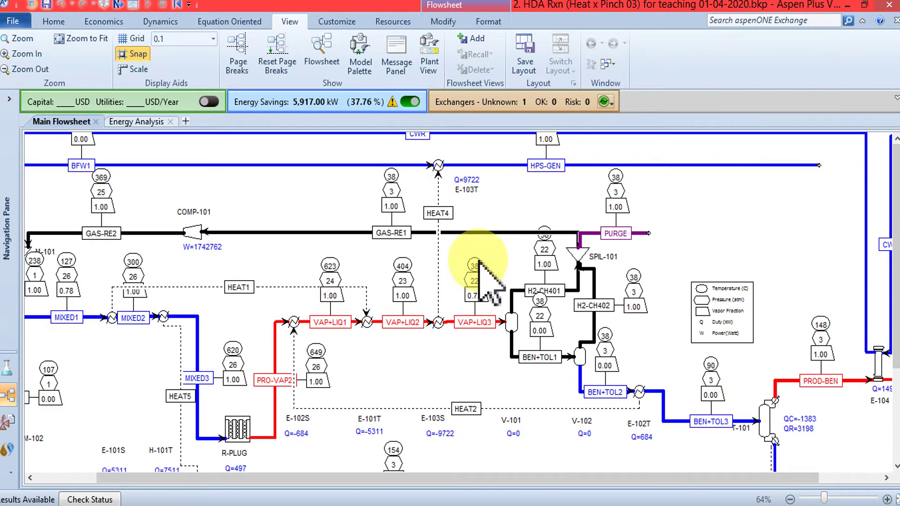
click(261, 502)
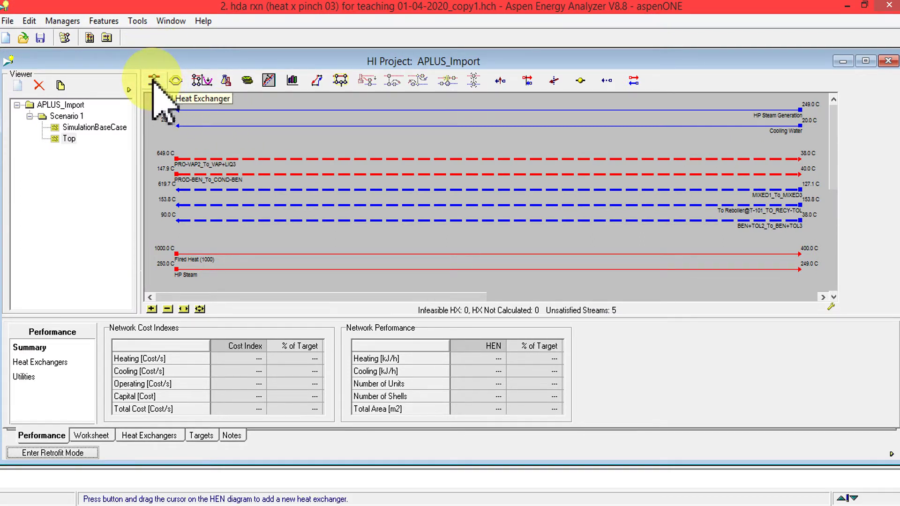
Add a heat exchanger on PRO-VAP2_To_VAP+LIQ3 and connect it to the HP Steam Generation utility
drag(153, 80, 340, 160)
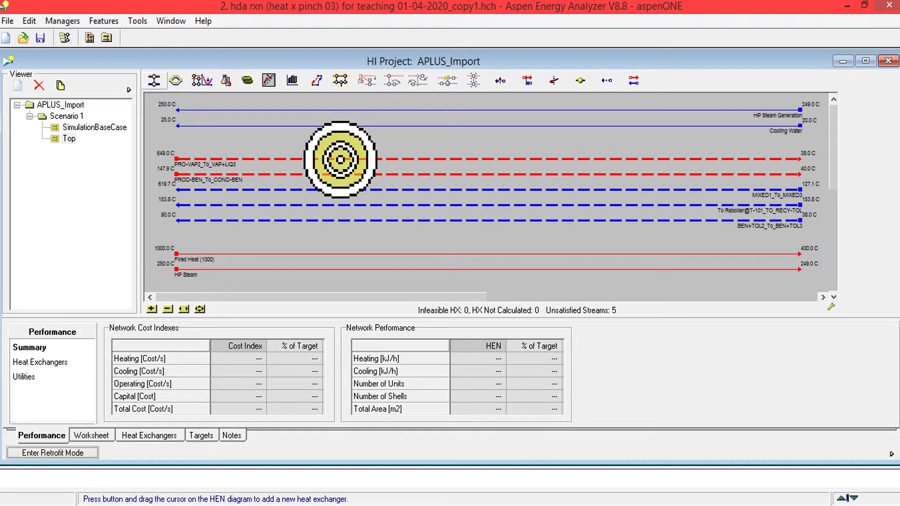
drag(340, 160, 342, 159)
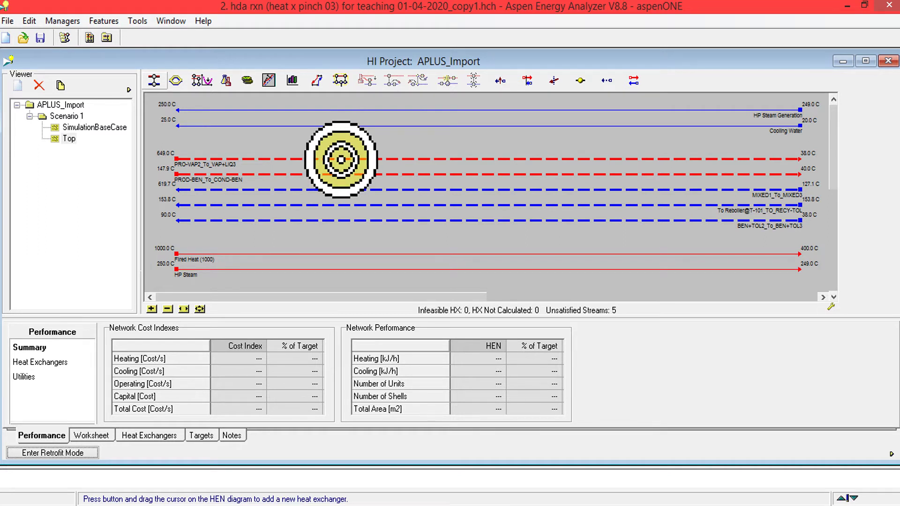
drag(342, 160, 339, 159)
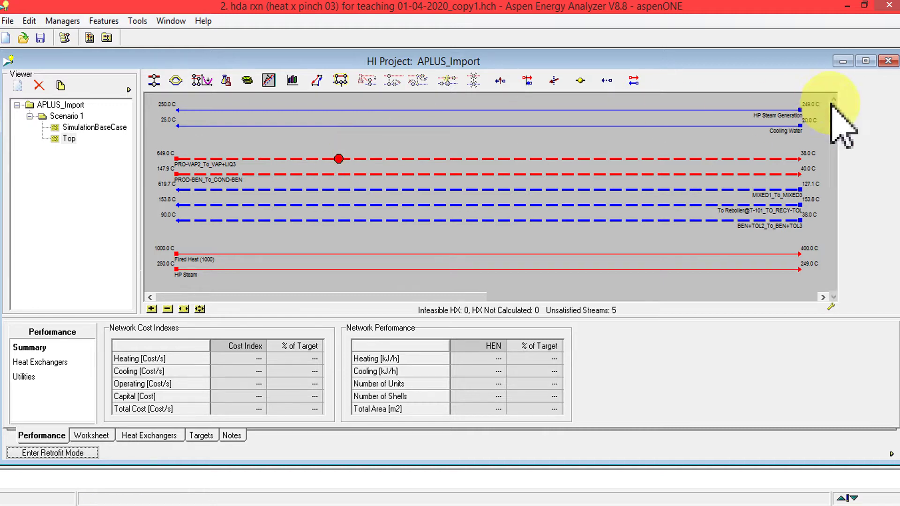
mouse_move(199, 161)
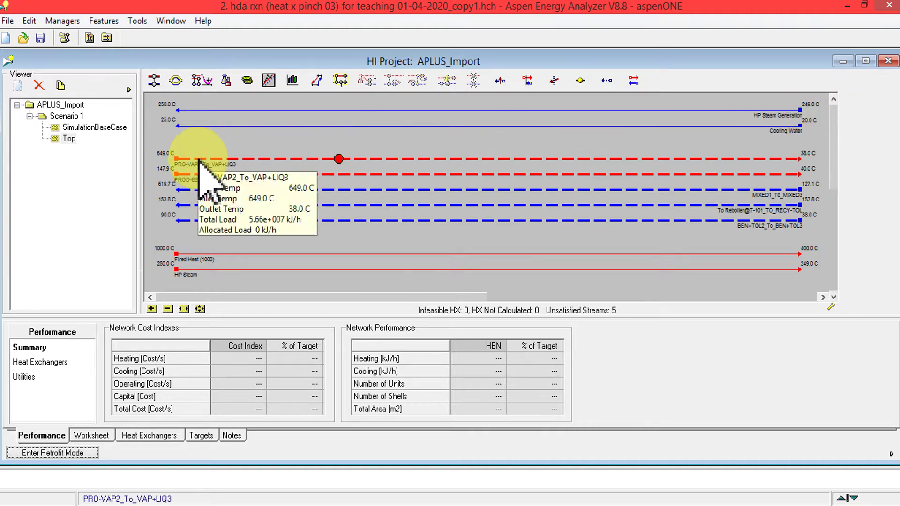
click(251, 493)
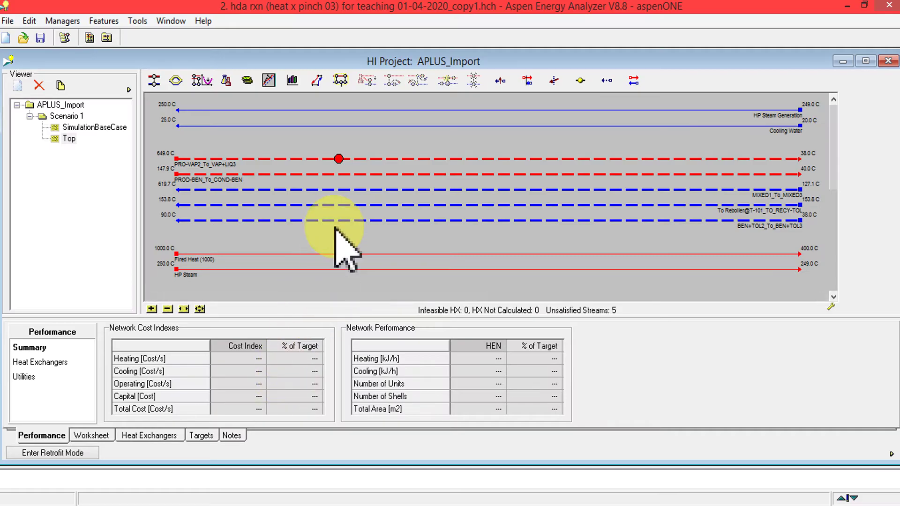
drag(339, 158, 340, 112)
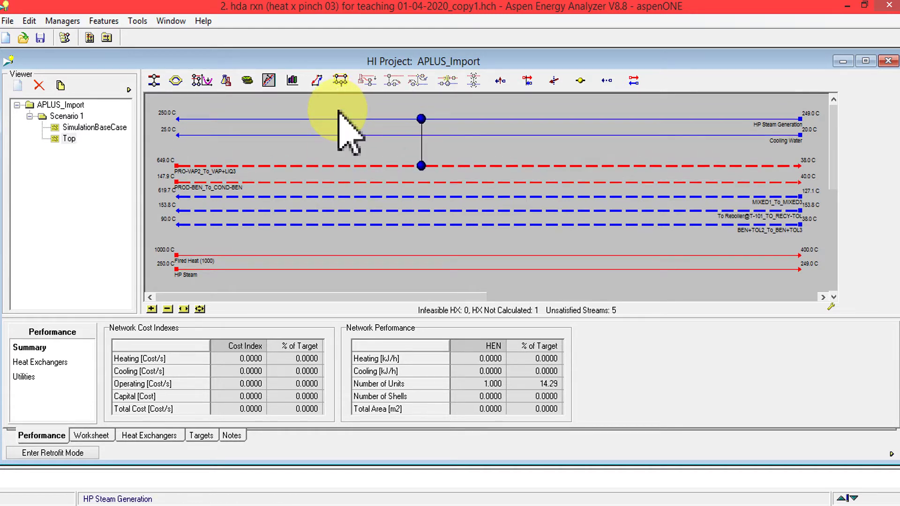
click(422, 162)
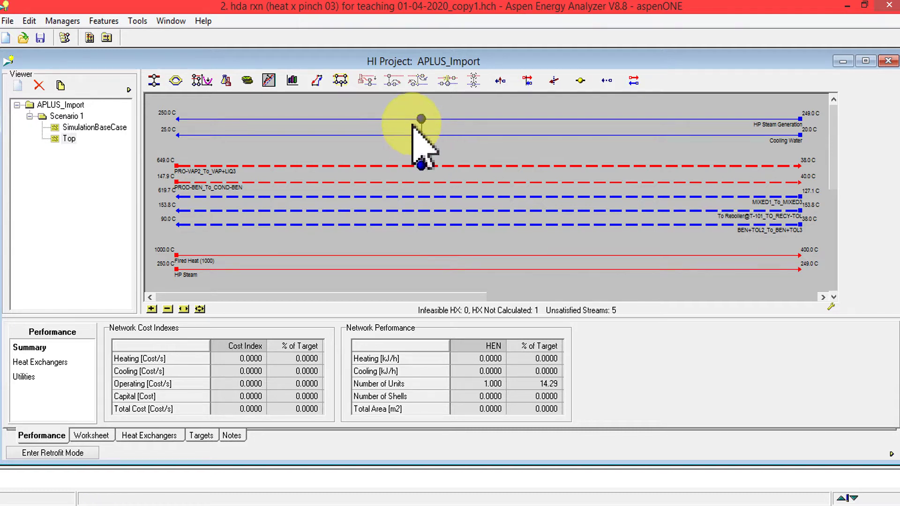
Open the new exchanger's data, check the hot stream in the Aspen Plus flowsheet, and tie the hot inlet to the 649 °C supply temperature
mouse_move(421, 120)
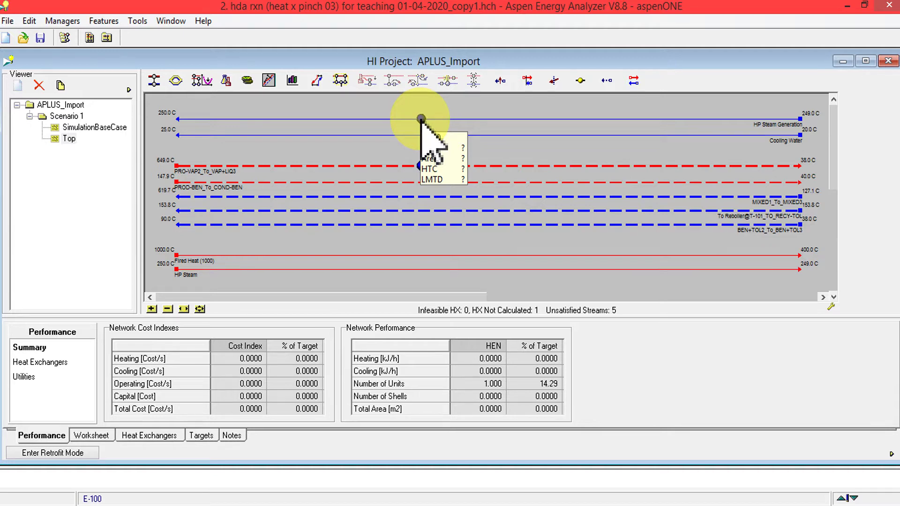
double_click(421, 118)
drag(384, 82, 656, 206)
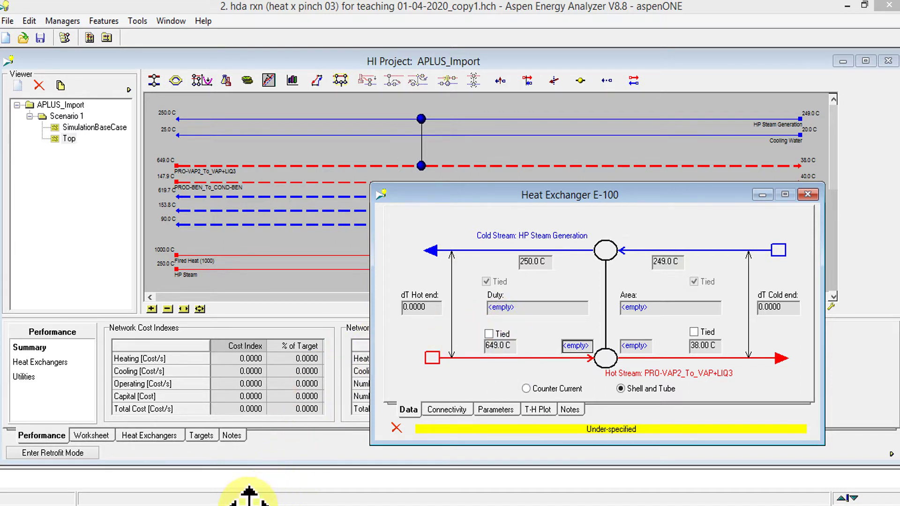
click(182, 503)
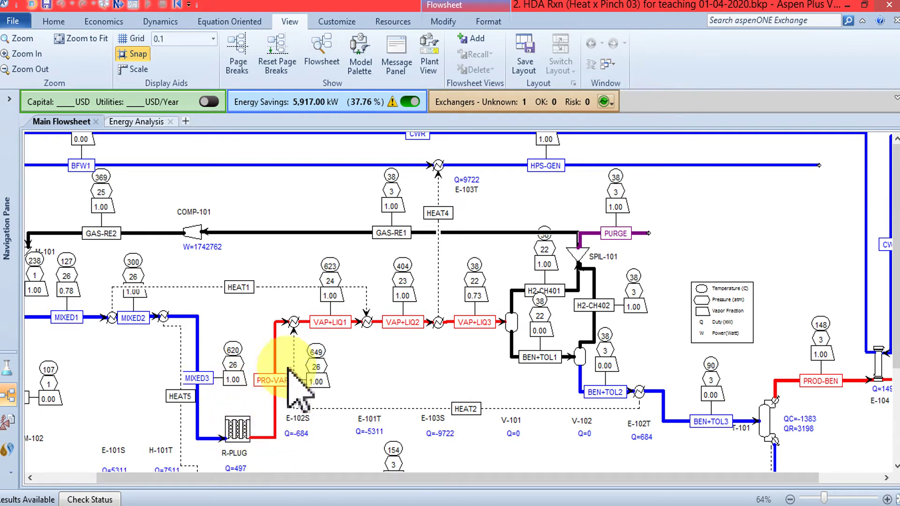
click(262, 492)
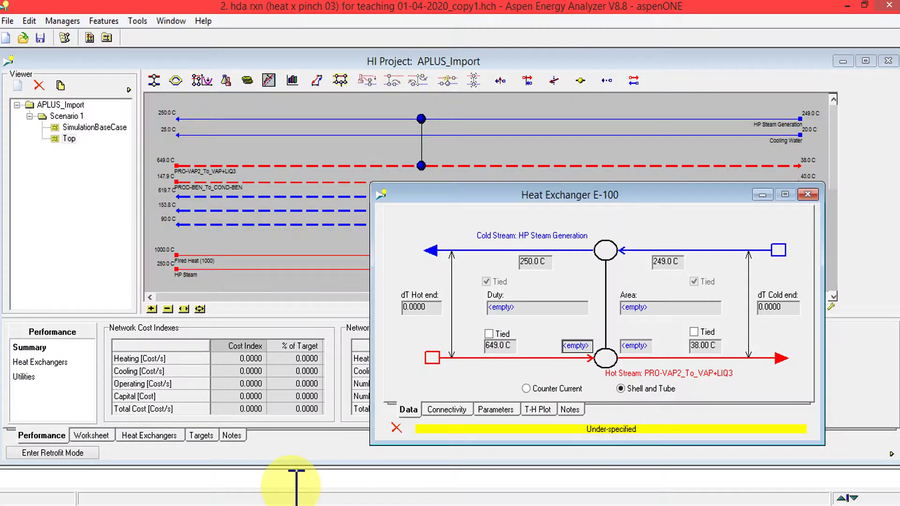
click(489, 334)
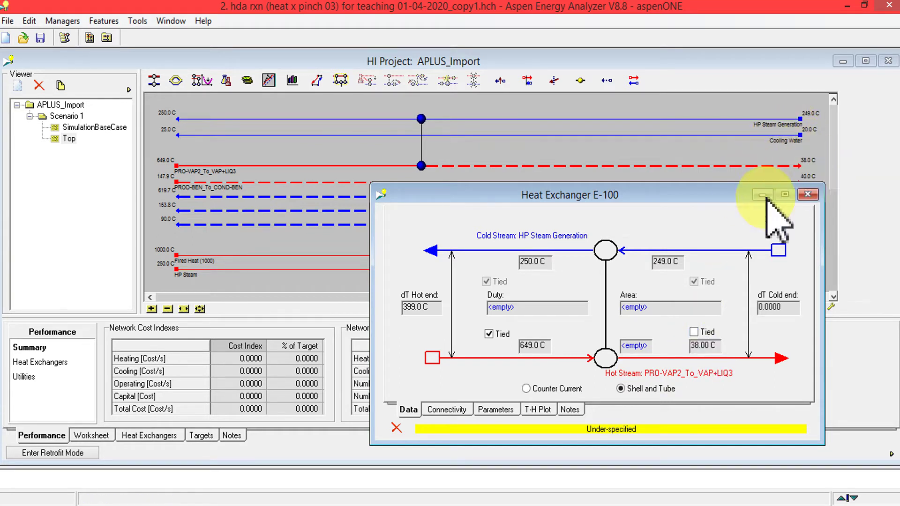
Try tying the exchanger's hot outlet to the 38 °C target temperature, then untie it
click(183, 504)
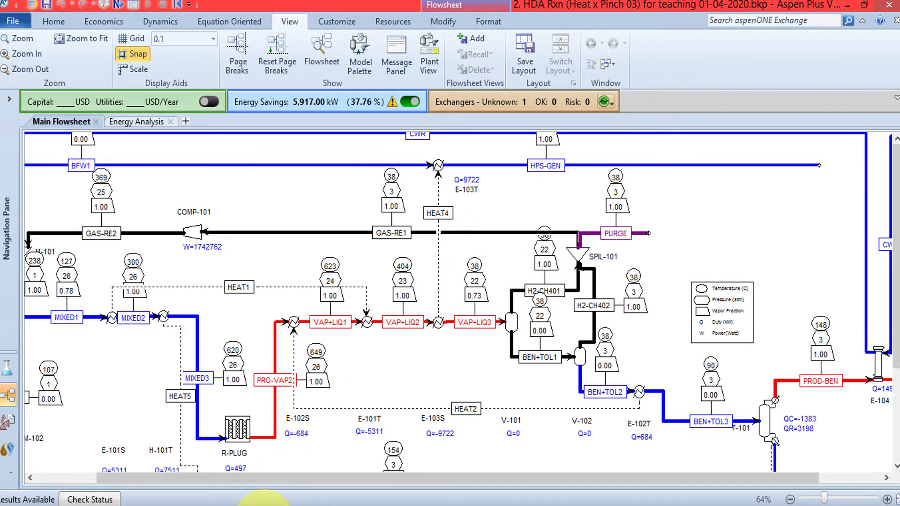
click(272, 502)
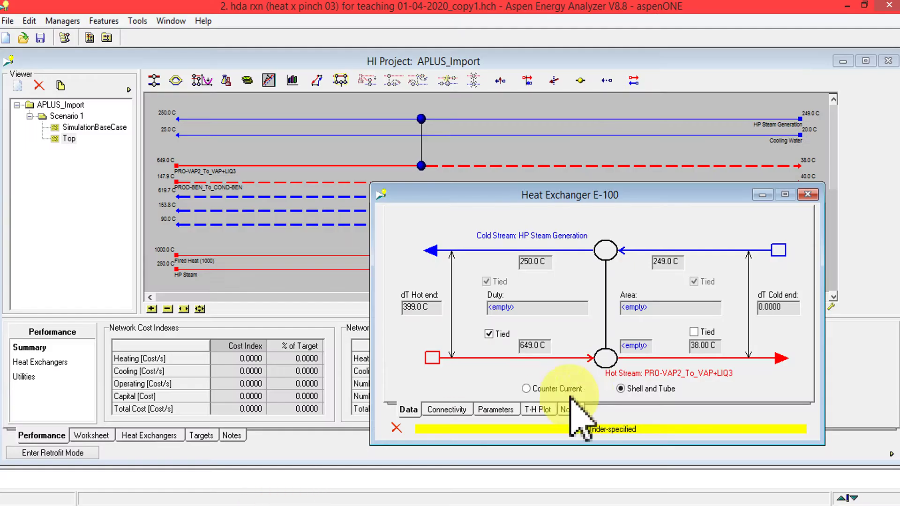
click(694, 332)
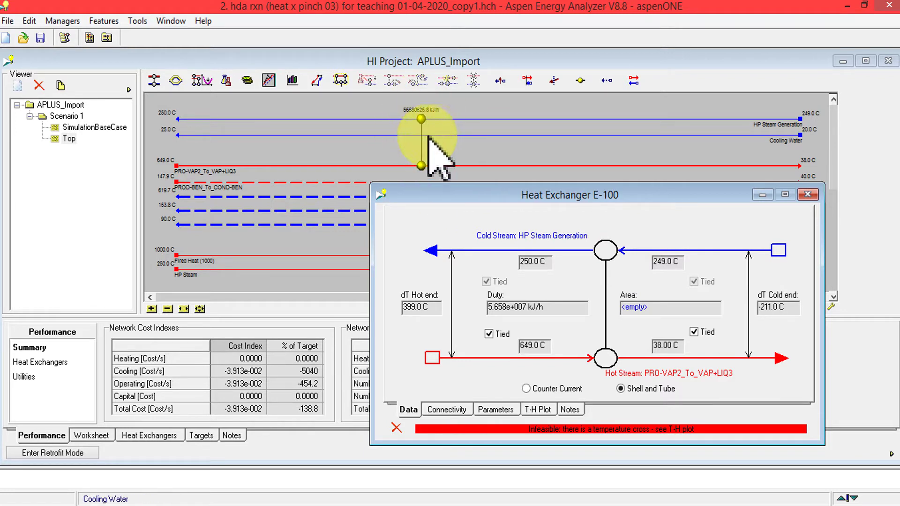
click(437, 429)
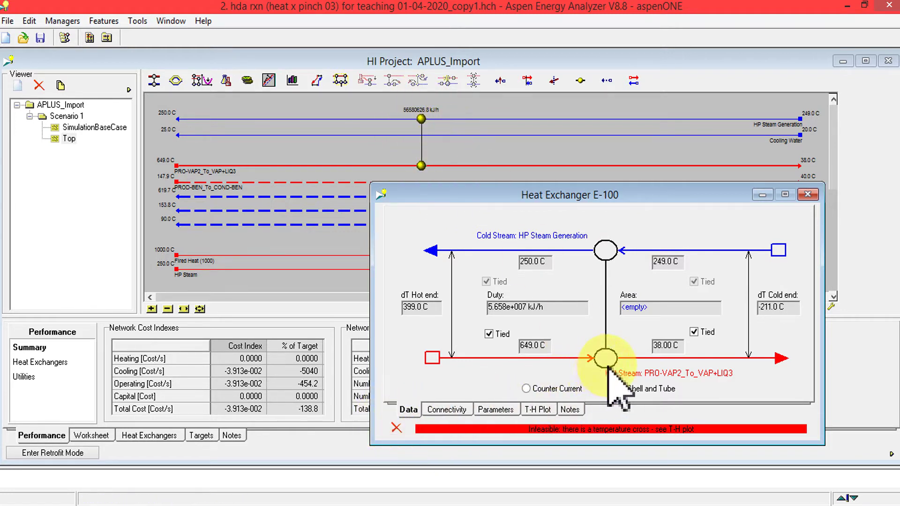
click(694, 332)
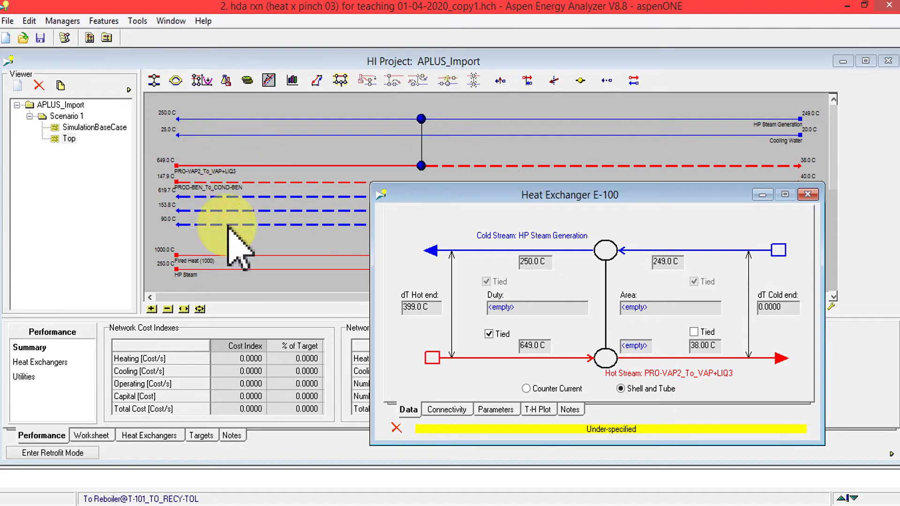
Recheck the steam generation match in the Aspen Plus flowsheet, then tie and untie the exchanger's hot outlet again in Aspen Energy Analyzer
click(174, 503)
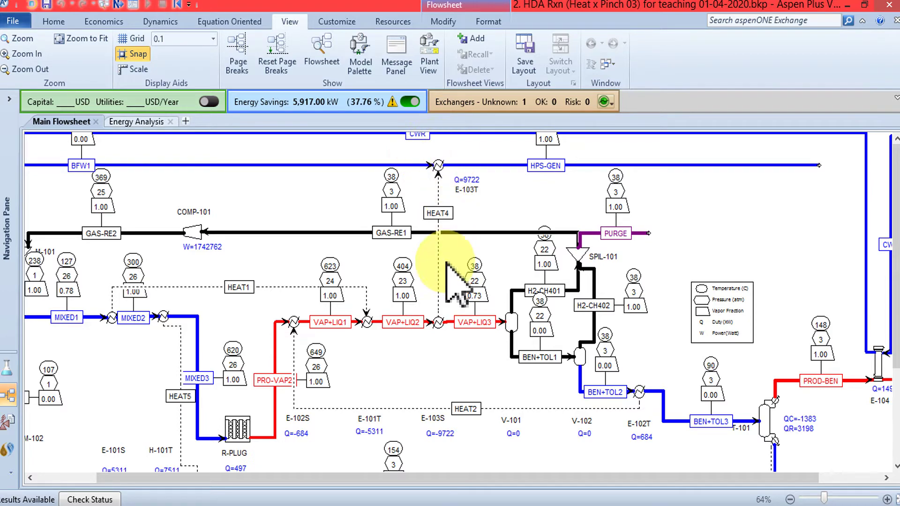
click(253, 505)
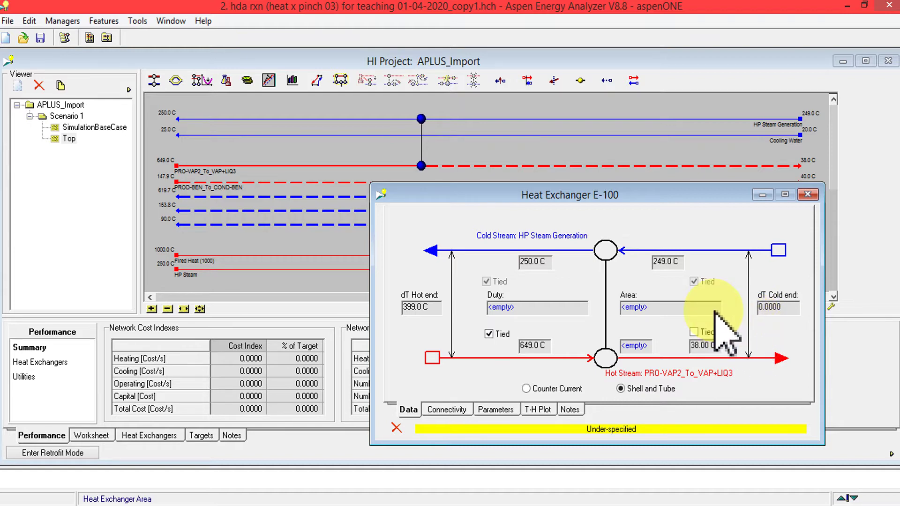
click(307, 499)
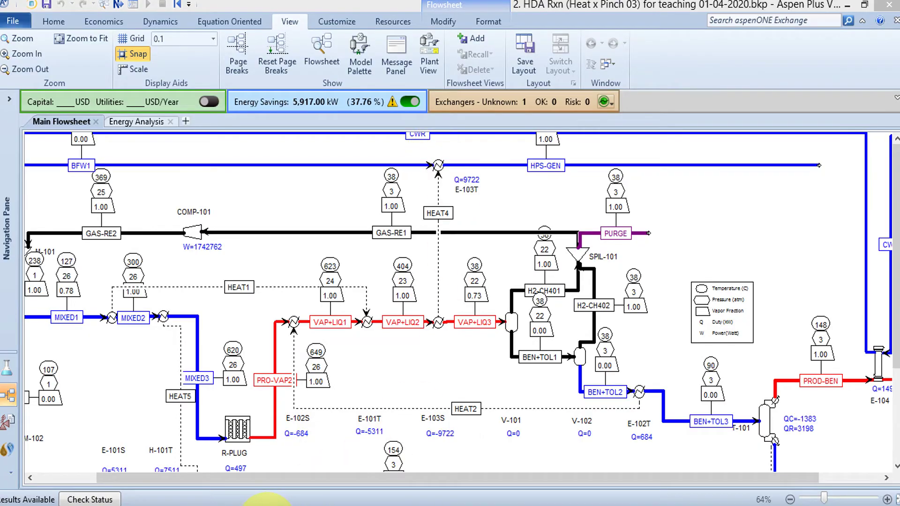
click(286, 499)
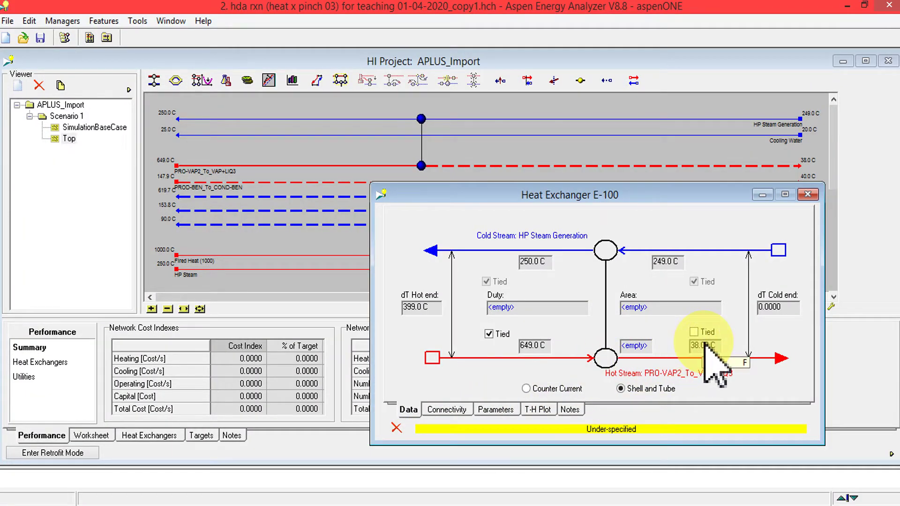
click(694, 332)
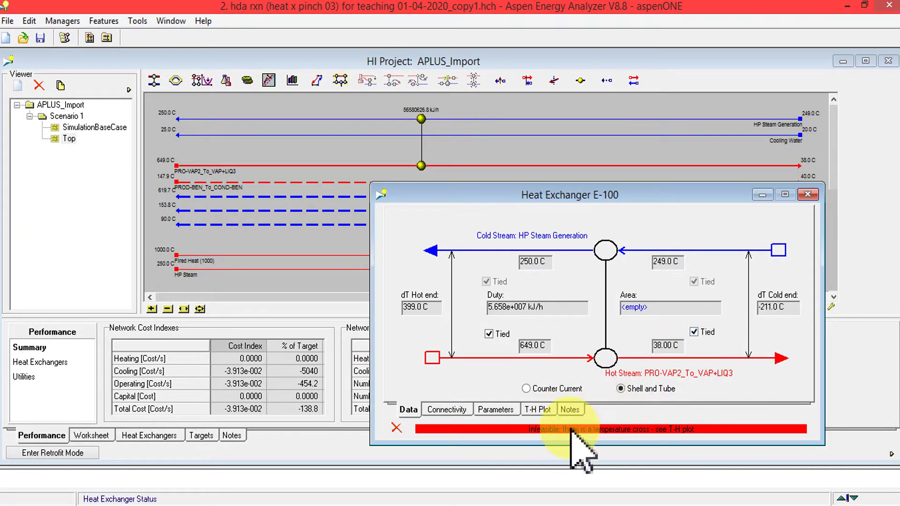
click(694, 332)
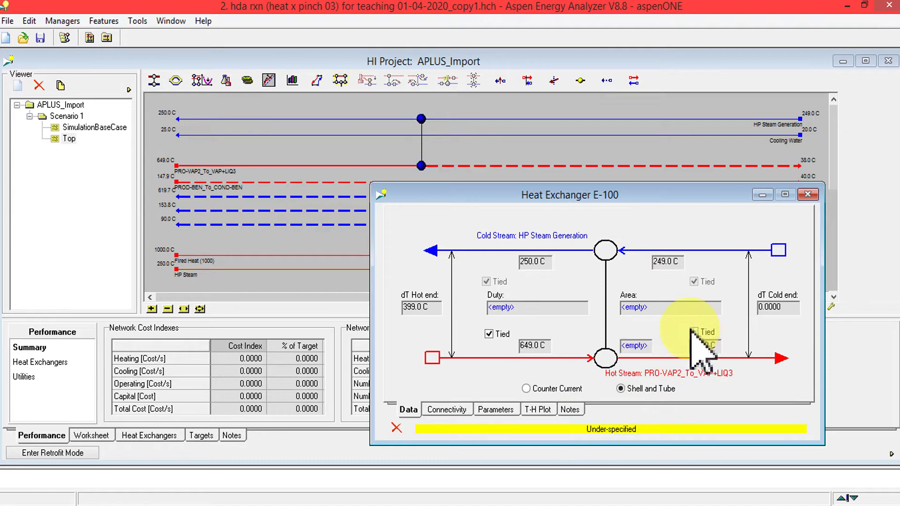
Close the exchanger's data and delete the exchanger between PRO-VAP2_To_VAP+LIQ3 and HP Steam Generation
click(807, 195)
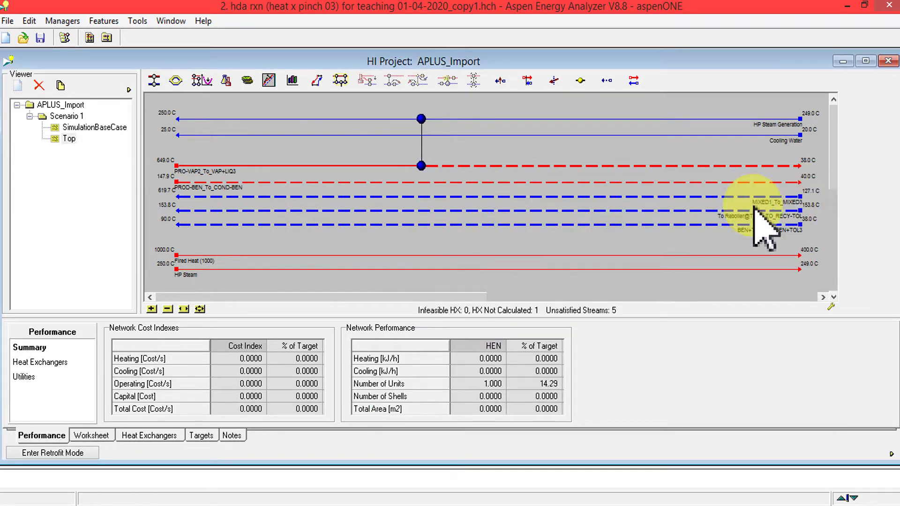
right_click(421, 166)
click(429, 175)
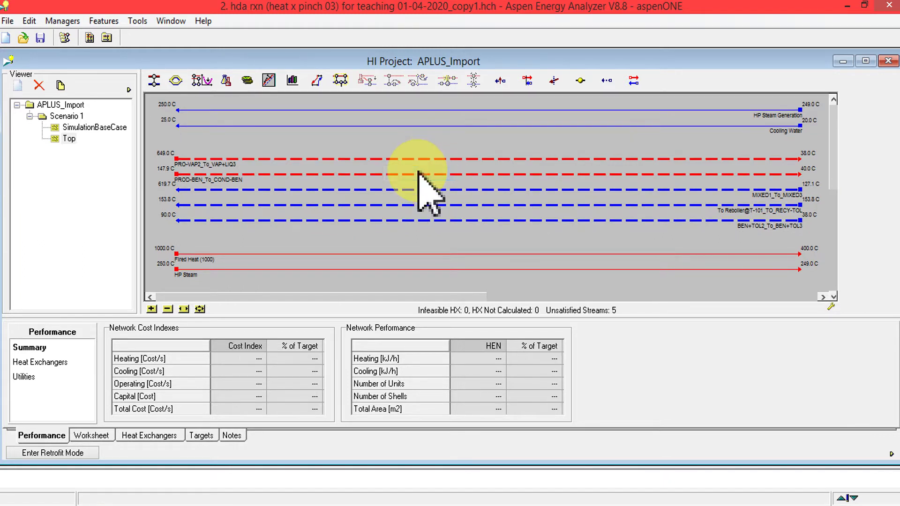
Switch to Aspen Plus and examine the whole flowsheet, then the exchangers along the reactor feed and product streams
click(220, 502)
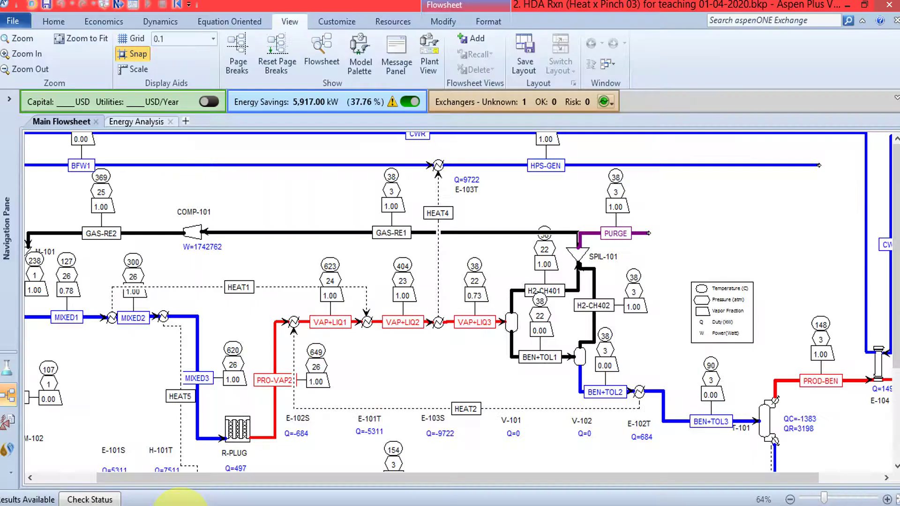
drag(482, 478, 433, 478)
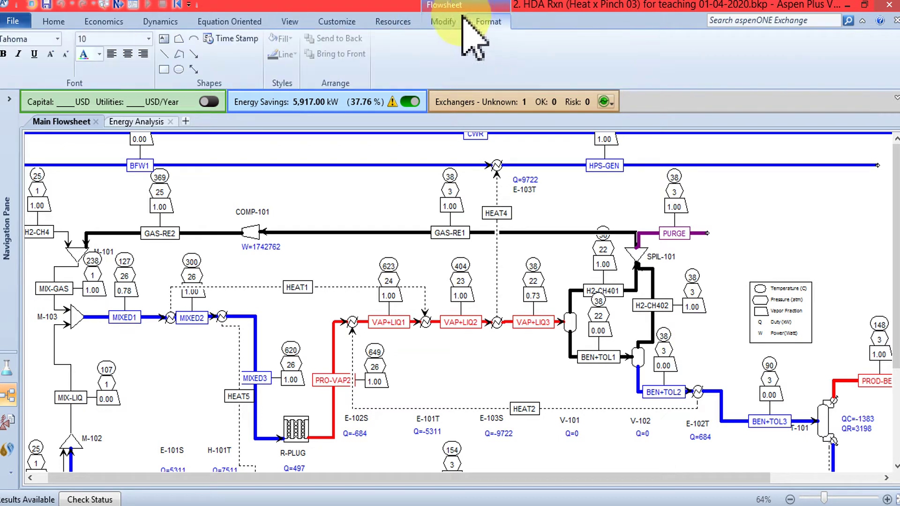
click(443, 22)
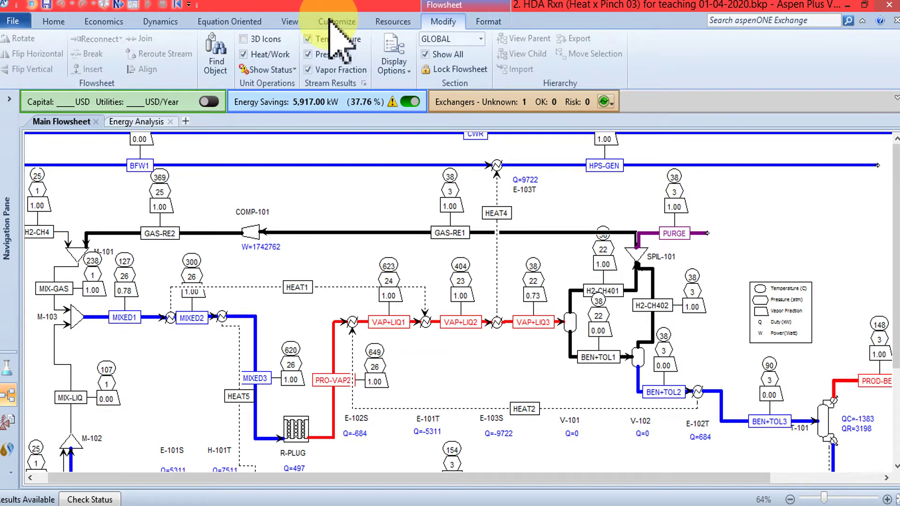
click(290, 22)
click(82, 39)
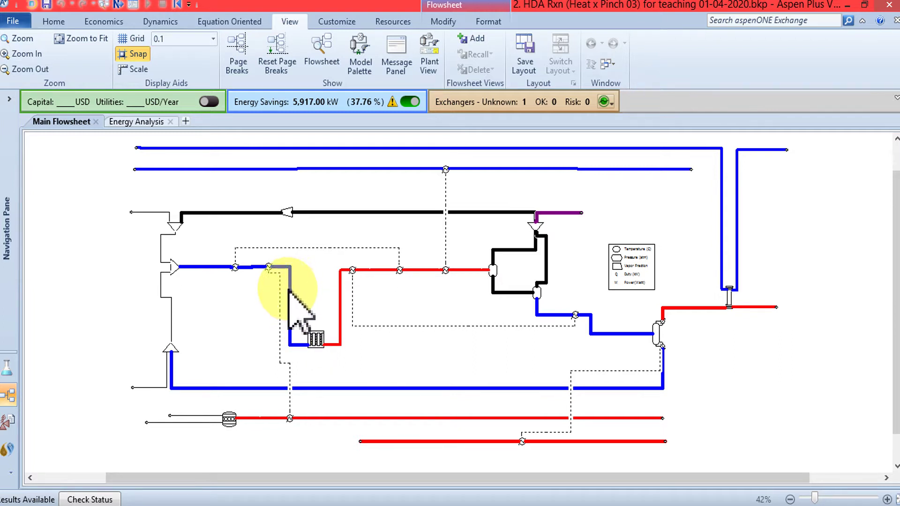
scroll(371, 304, up, 3)
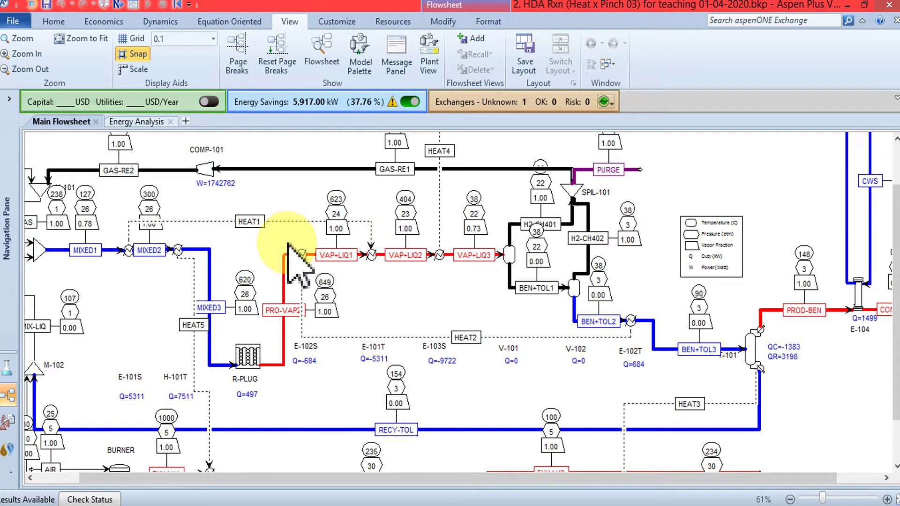
Switch to Aspen Energy Analyzer and add a heat exchanger between PRO-VAP2_To_VAP+LIQ3 and MIXED1_To_MIXED3, checking the match in the Aspen Plus flowsheet
click(262, 504)
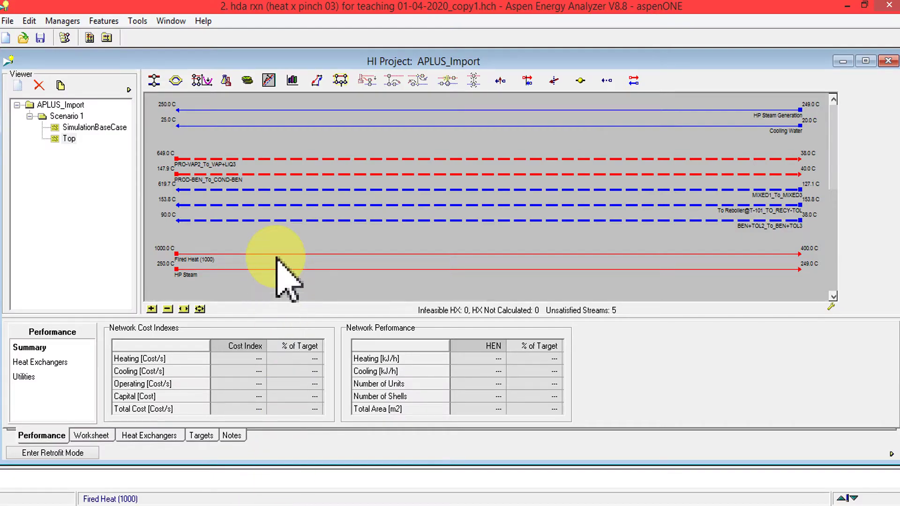
mouse_move(192, 181)
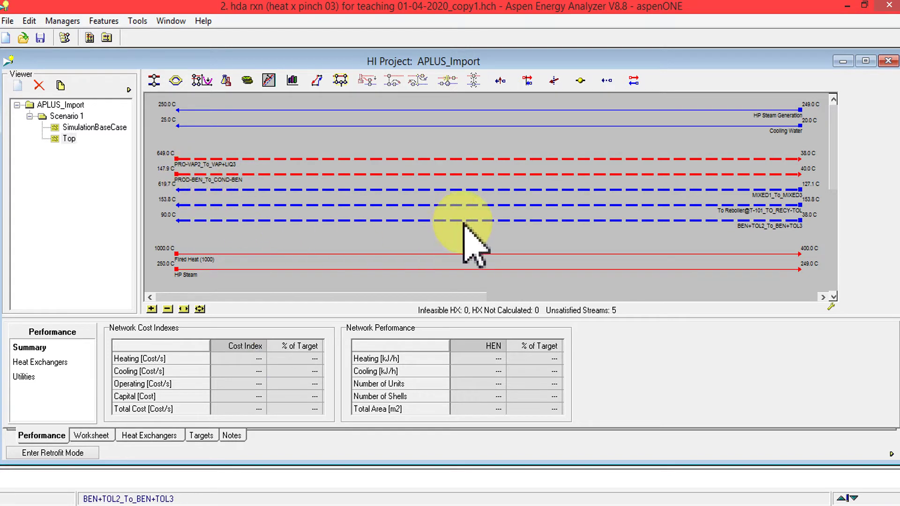
mouse_move(777, 222)
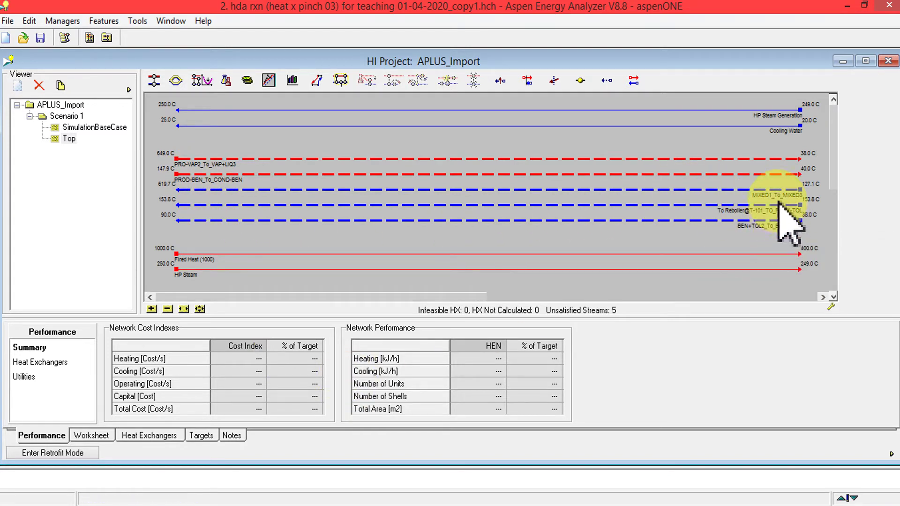
mouse_move(761, 196)
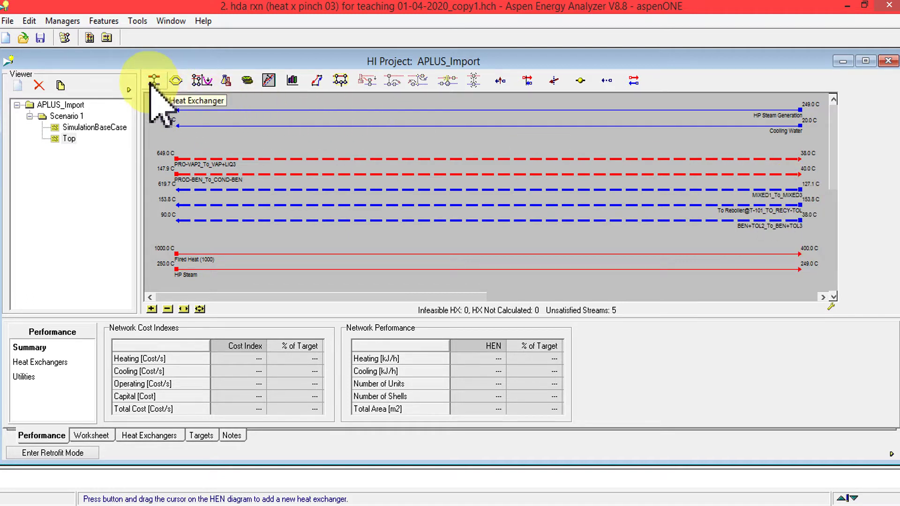
drag(153, 79, 426, 189)
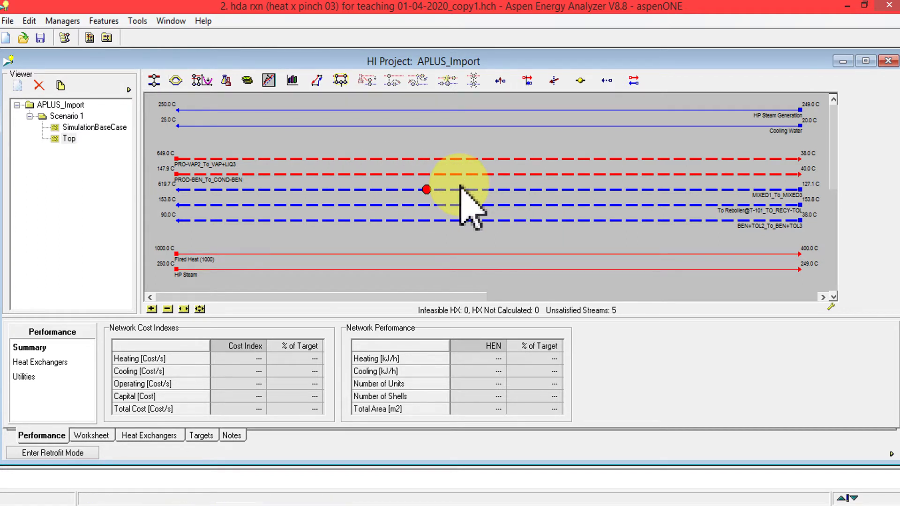
click(291, 498)
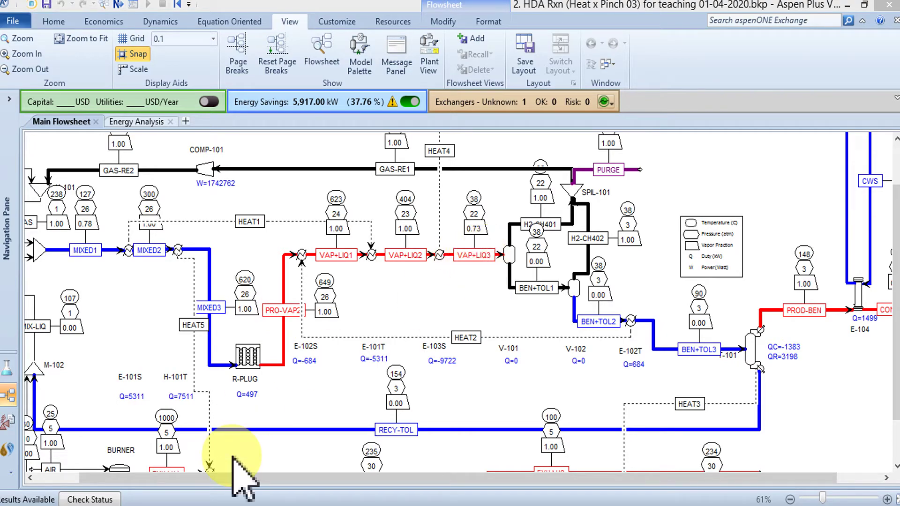
click(241, 499)
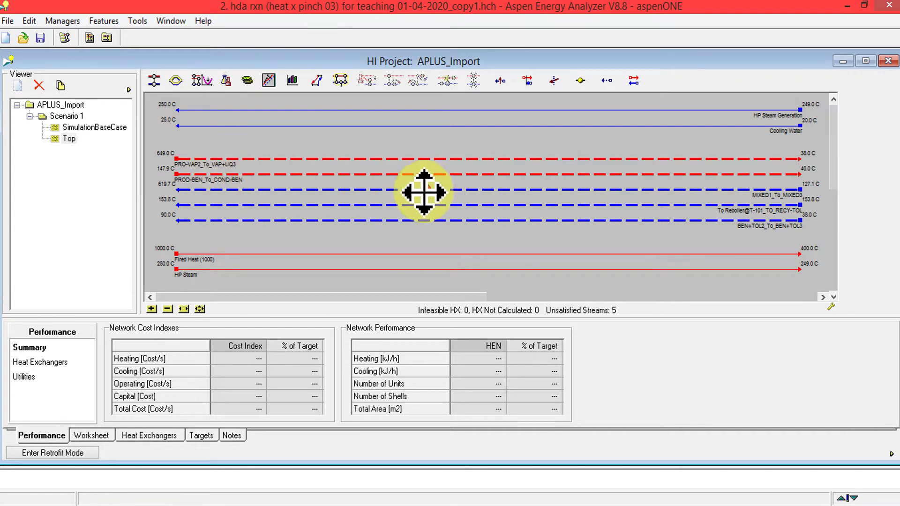
drag(427, 191, 425, 159)
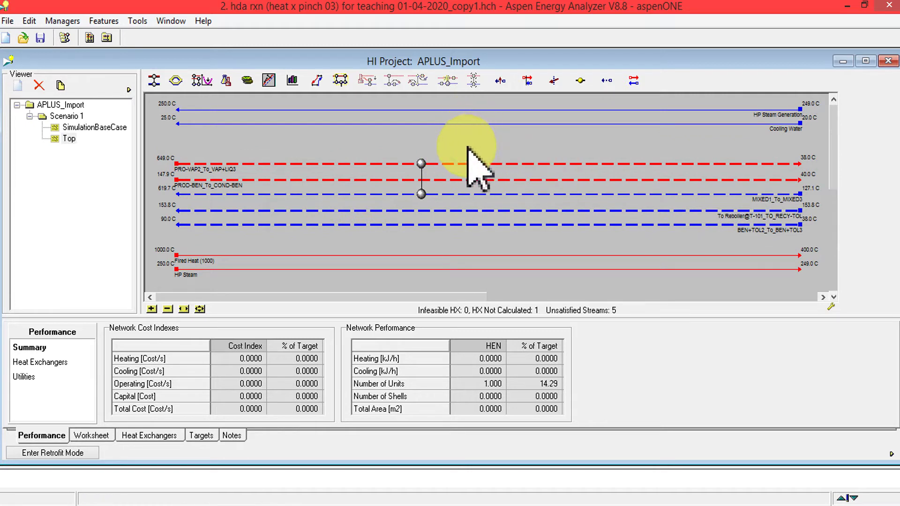
Open the new exchanger's data and tie its cold inlet to the MIXED1_To_MIXED3 supply temperature
mouse_move(423, 162)
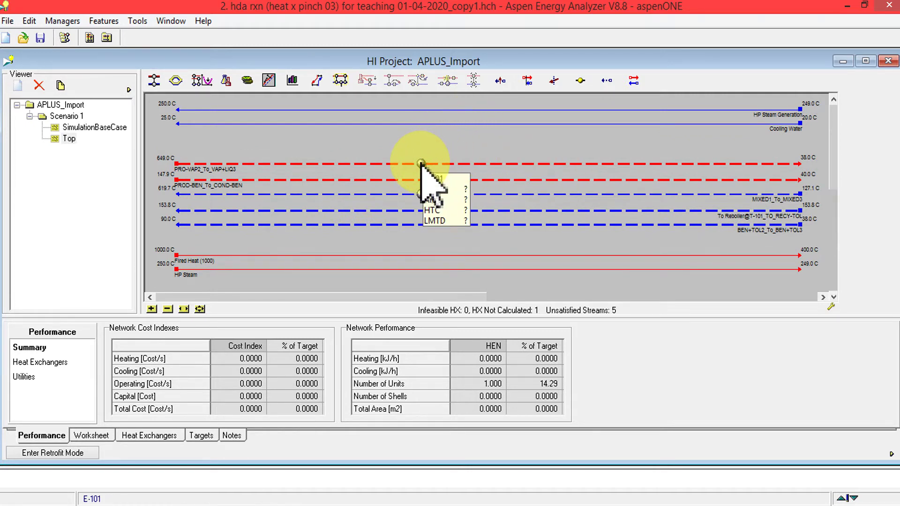
double_click(420, 164)
drag(363, 108, 684, 220)
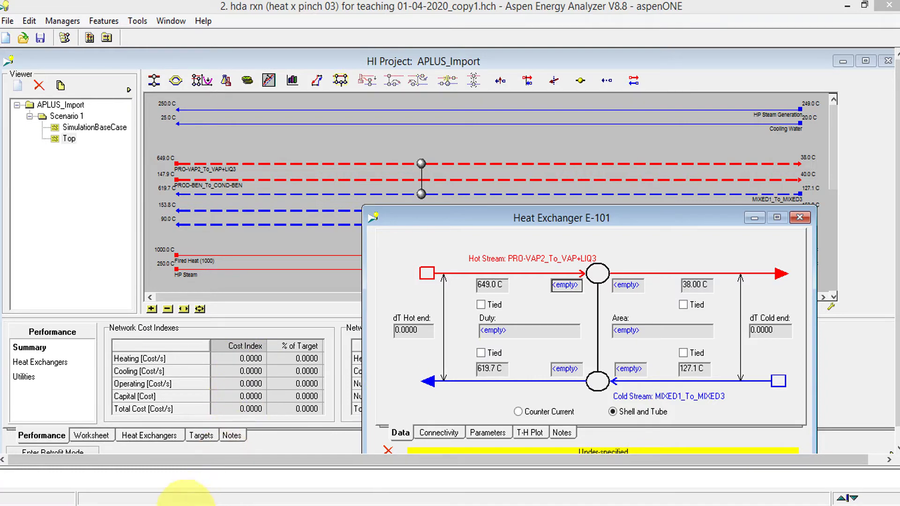
click(178, 499)
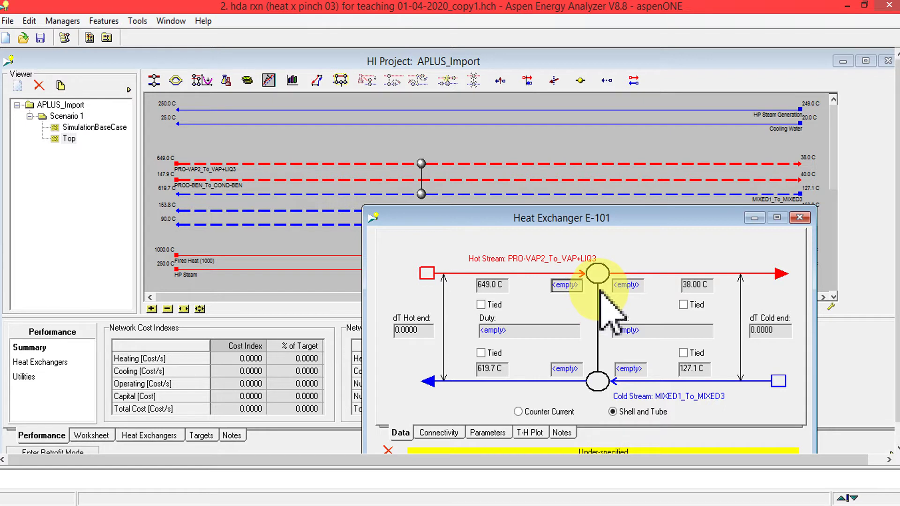
click(683, 353)
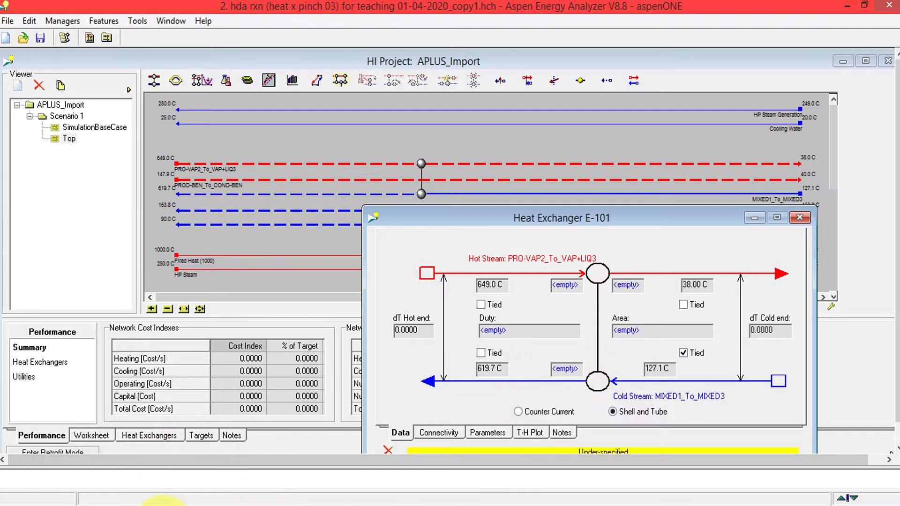
Check the MIXED2 temperature in the Aspen Plus flowsheet and set the exchanger's cold outlet temperature to 300 °C
click(170, 504)
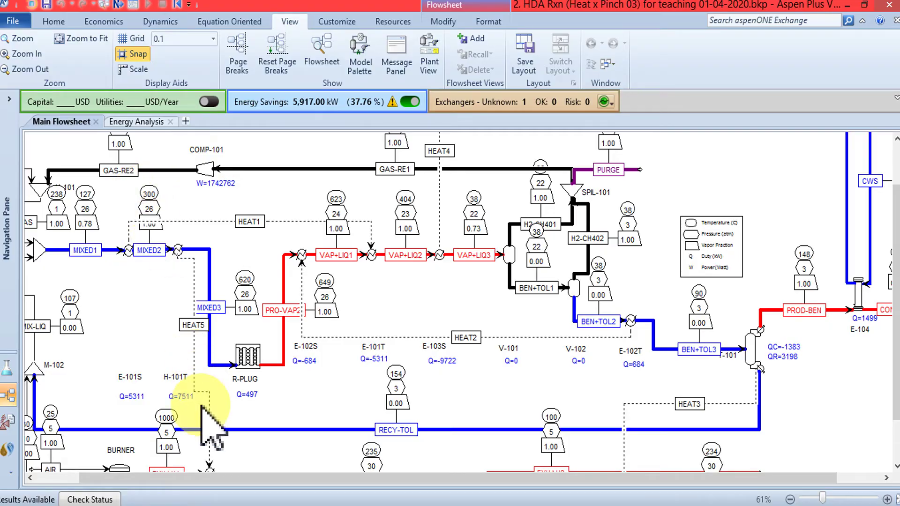
click(176, 504)
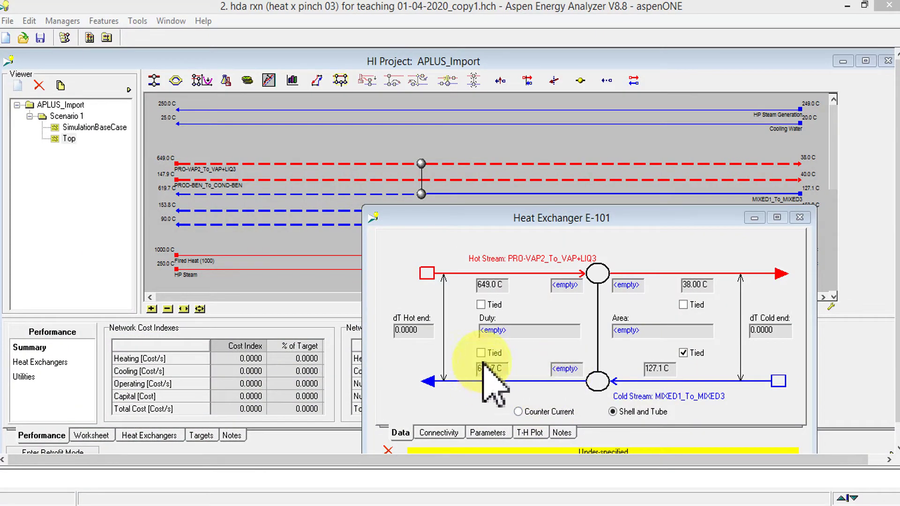
click(572, 379)
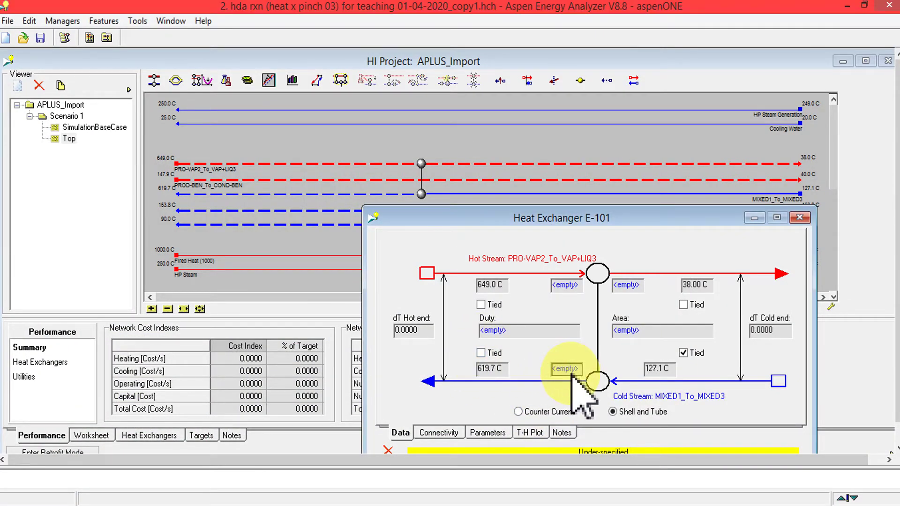
text(300.0 C)
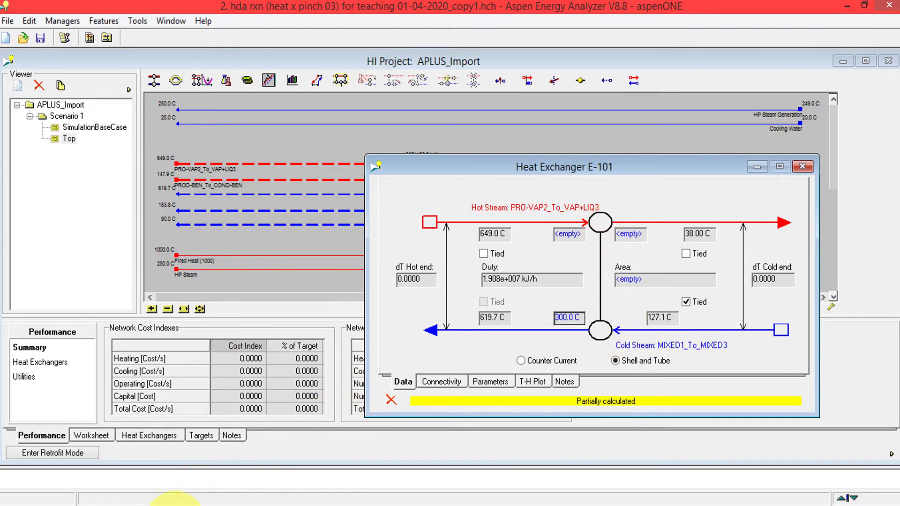
Compare the exchanger's duty with that of E-101T in the Aspen Plus flowsheet
click(175, 502)
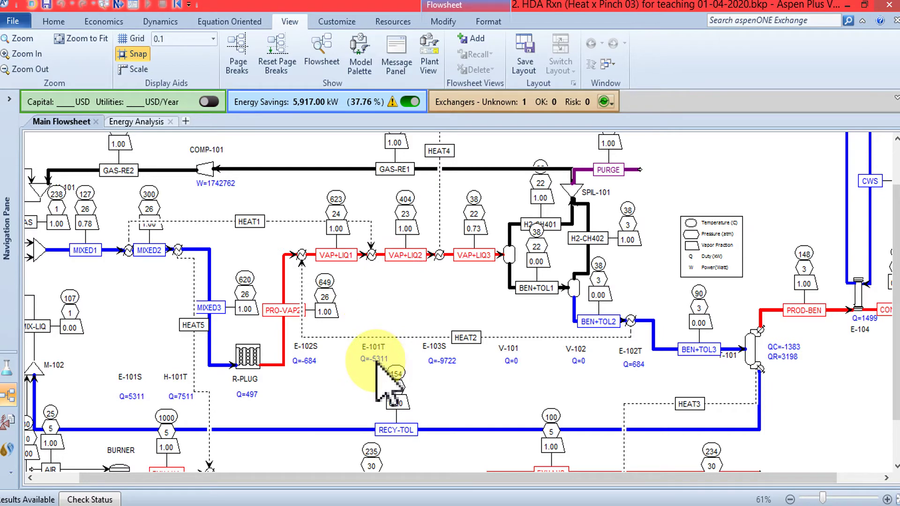
click(302, 492)
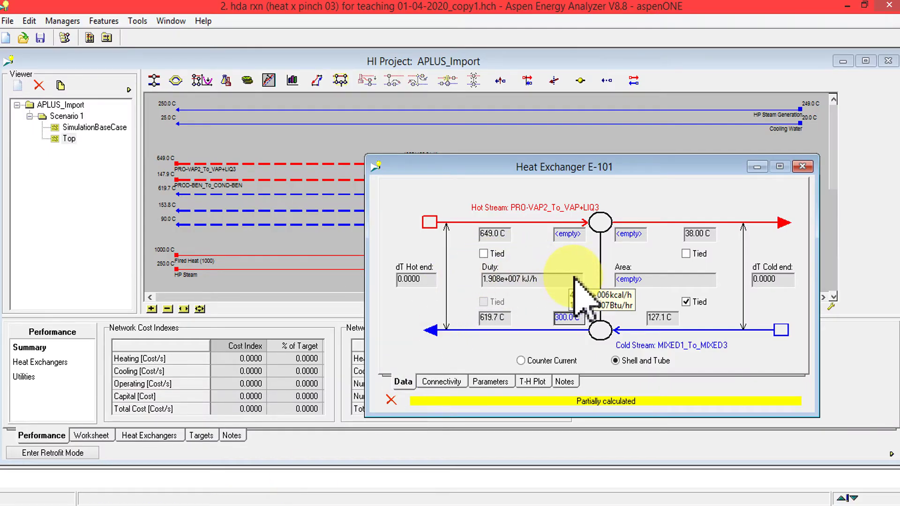
mouse_move(522, 277)
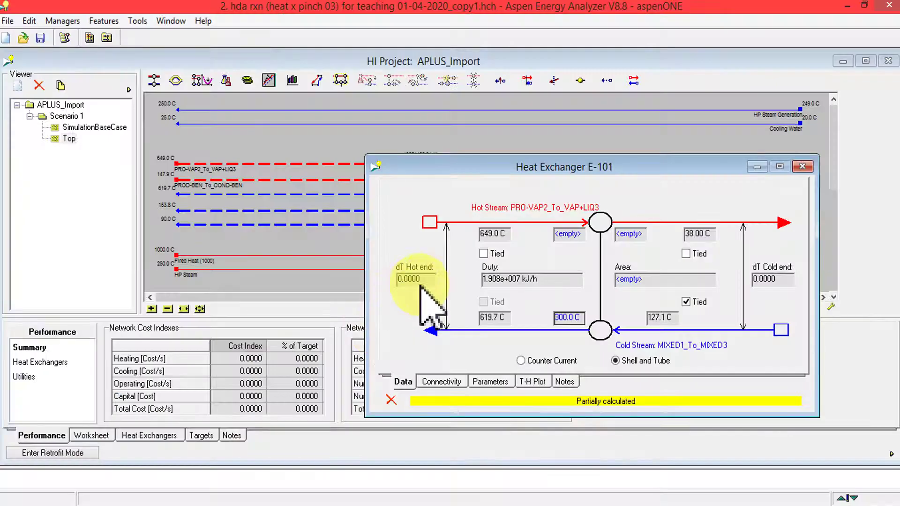
Set the exchanger's hot inlet temperature to 623 °C and close its data
click(569, 234)
text(623)
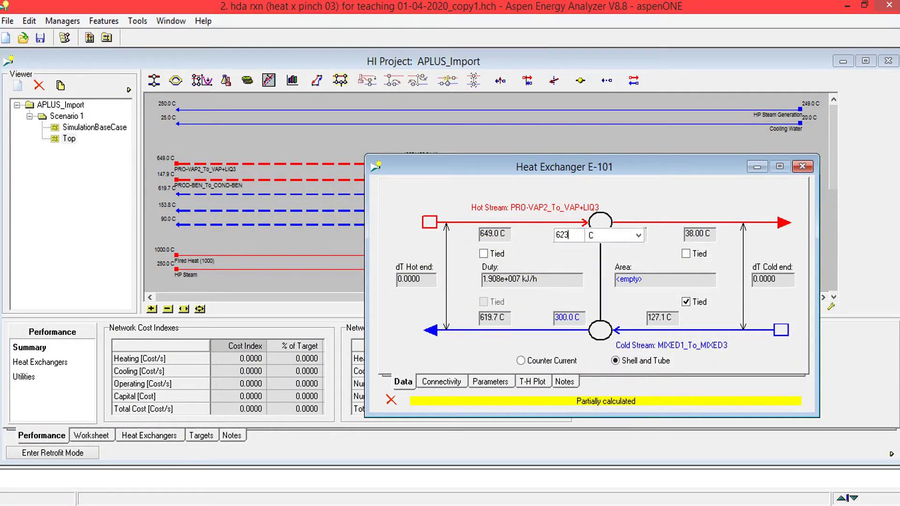
key(Return)
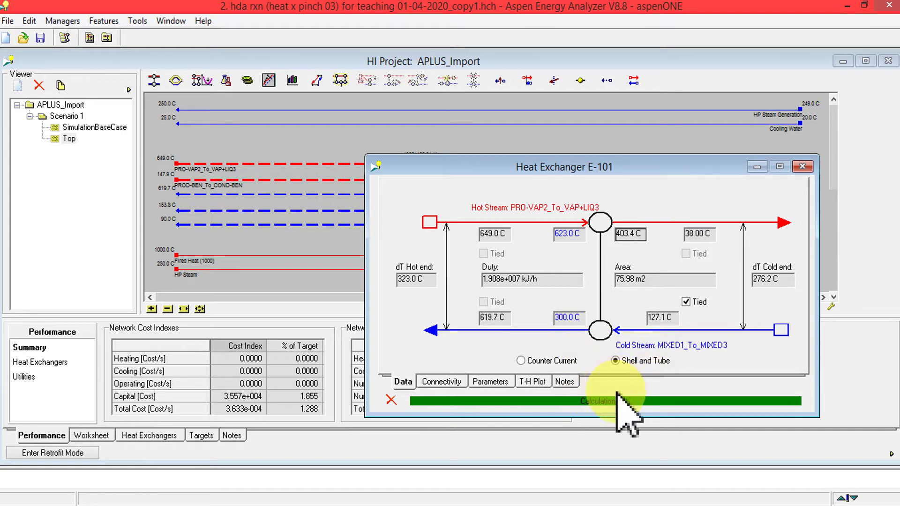
click(803, 166)
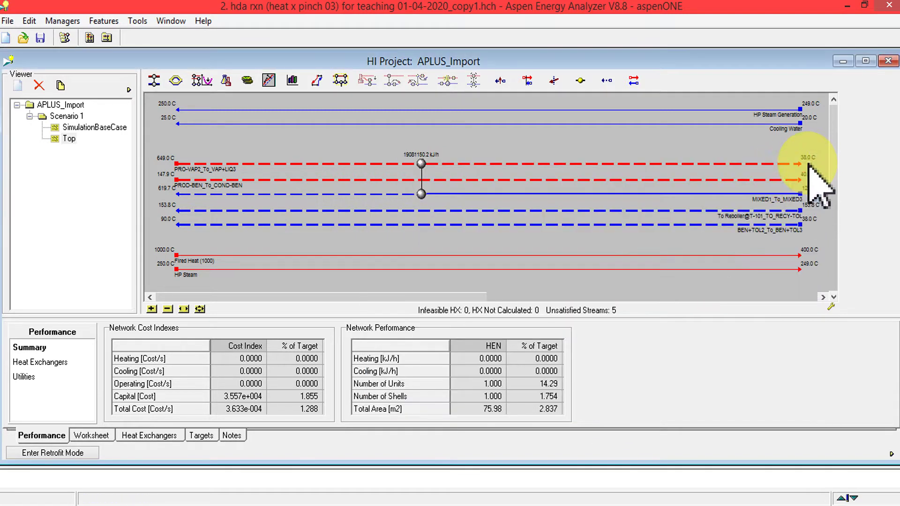
Review the exchanger's duty on the grid diagram and the stream temperatures in its data
mouse_move(421, 165)
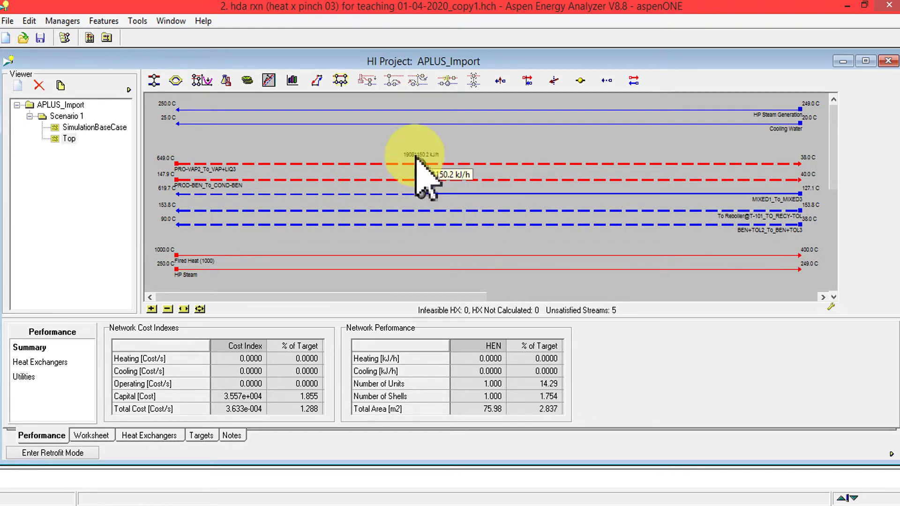
mouse_move(402, 195)
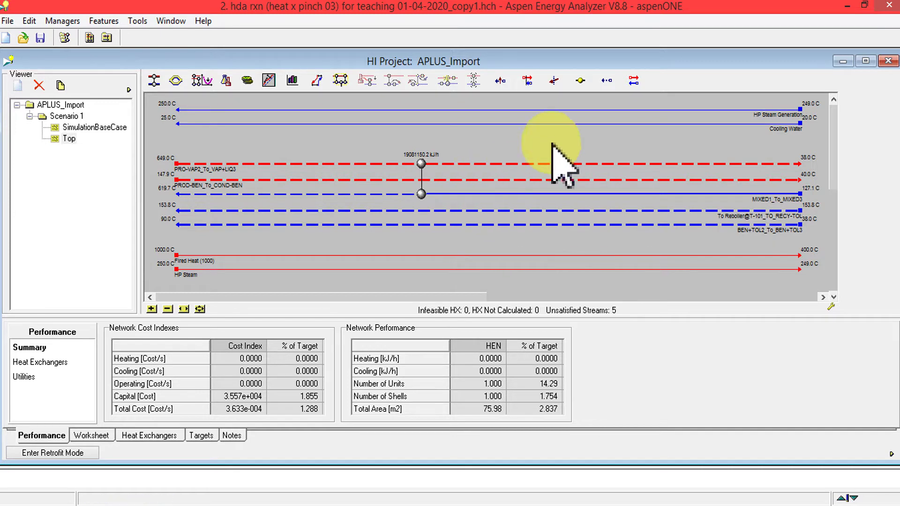
click(154, 80)
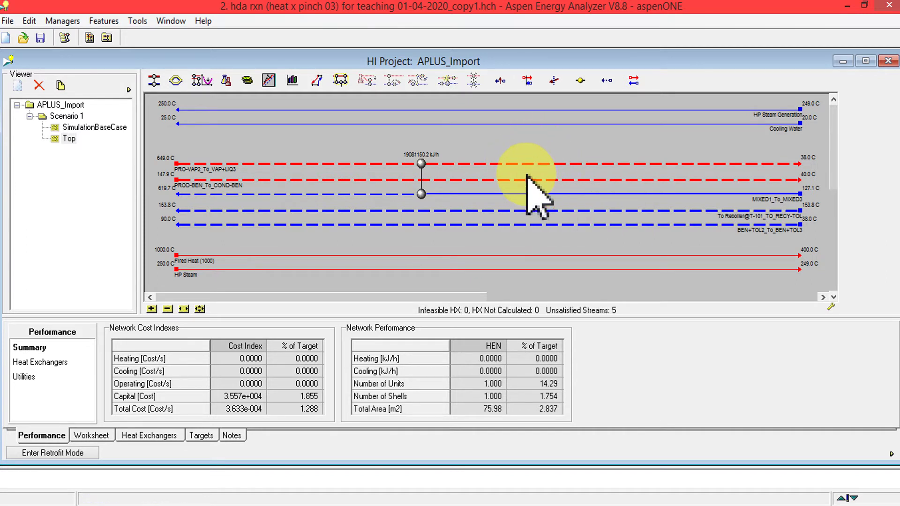
mouse_move(524, 178)
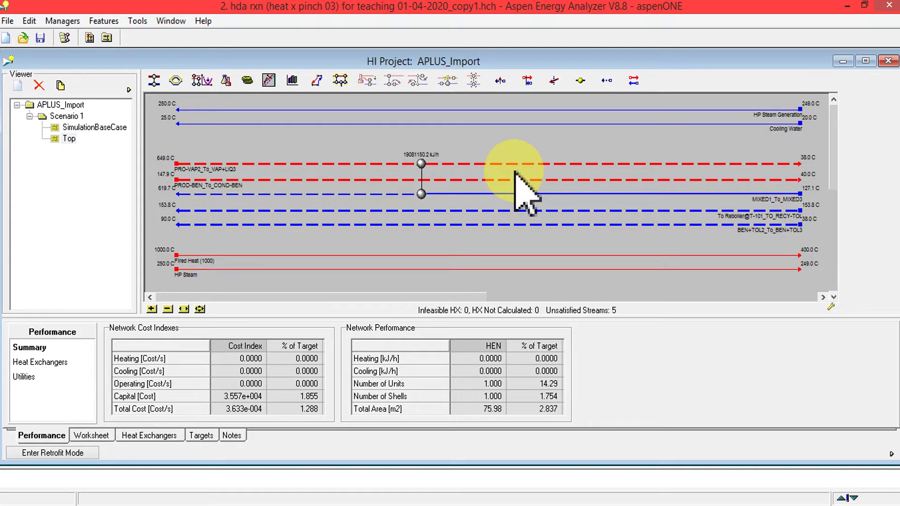
double_click(422, 165)
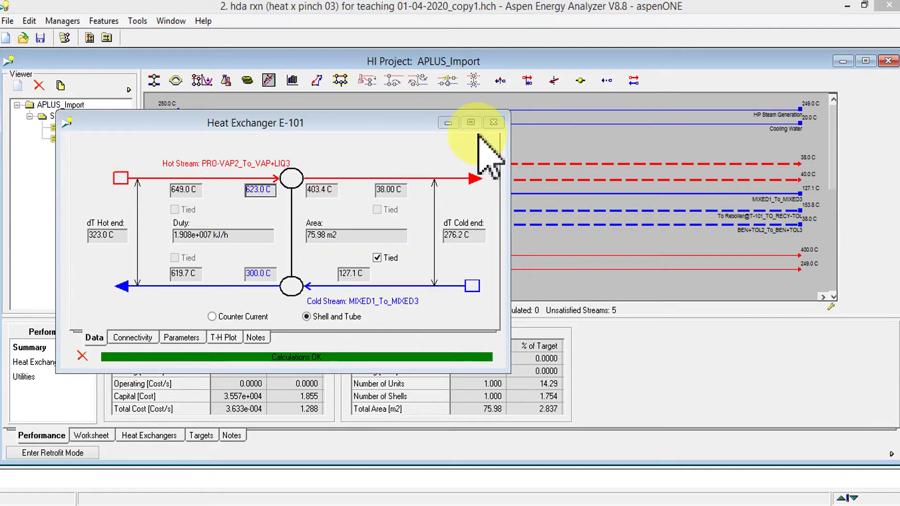
click(493, 123)
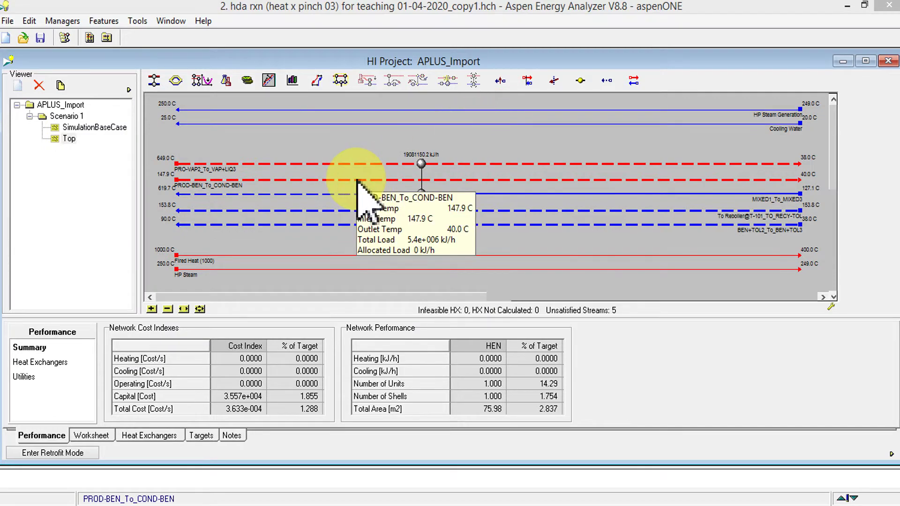
Check the product stream in the Aspen Plus flowsheet, then try to place another exchanger on PRO-VAP2_To_VAP+LIQ3 upstream of the existing one
click(181, 490)
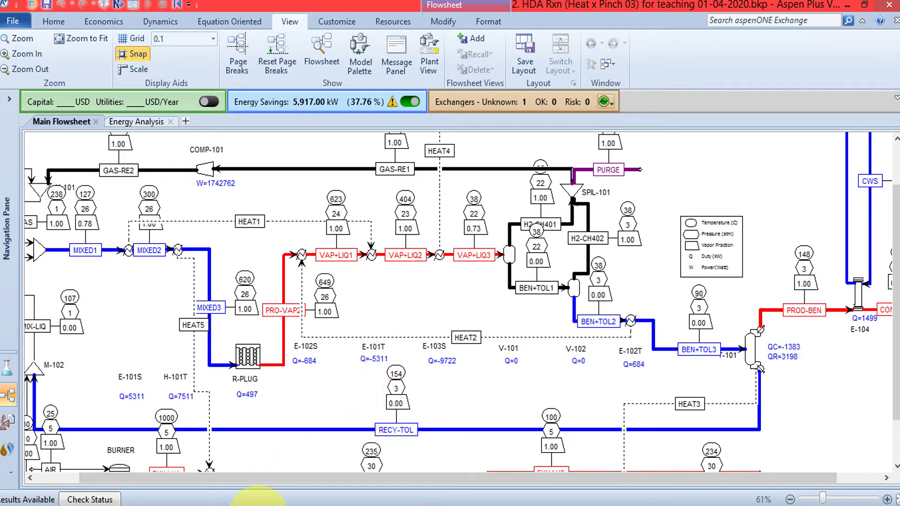
click(258, 501)
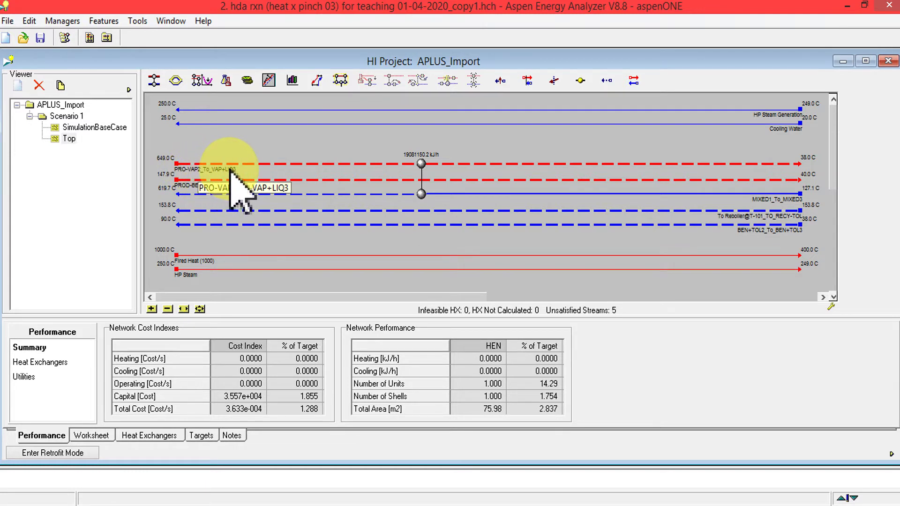
mouse_move(227, 167)
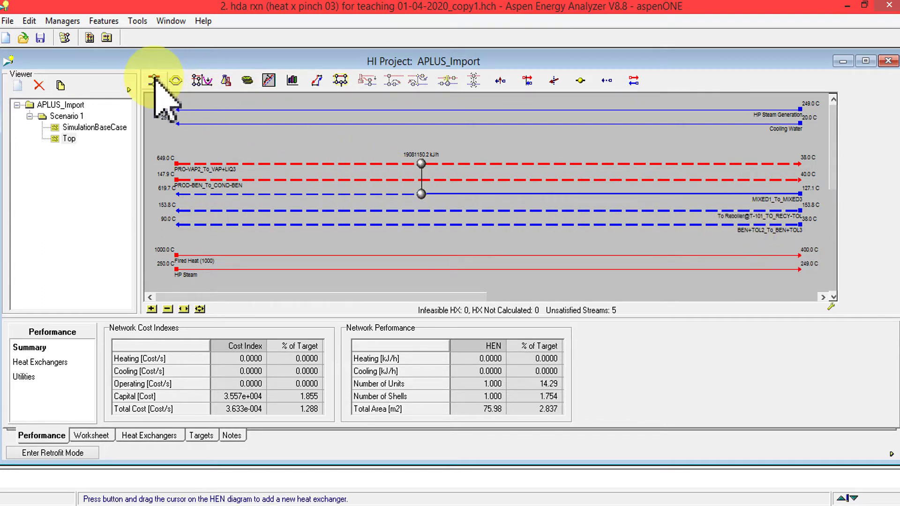
drag(154, 79, 339, 163)
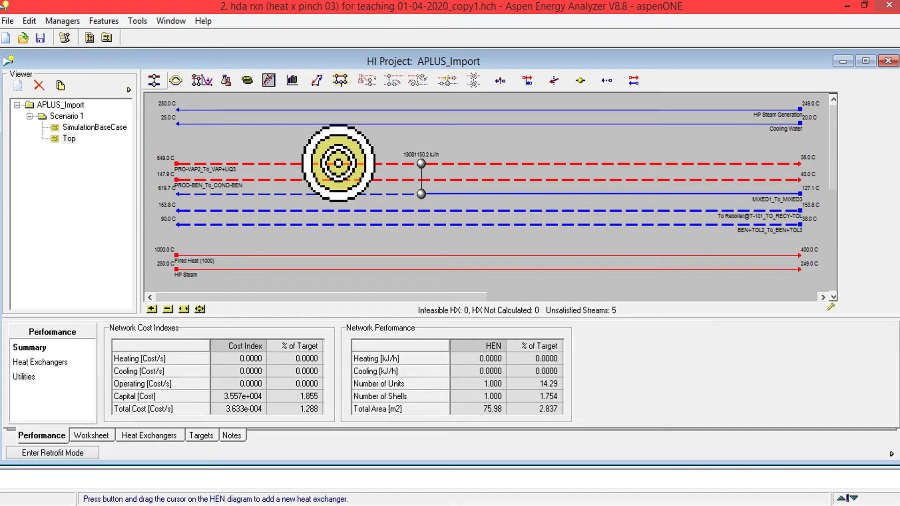
drag(338, 163, 159, 85)
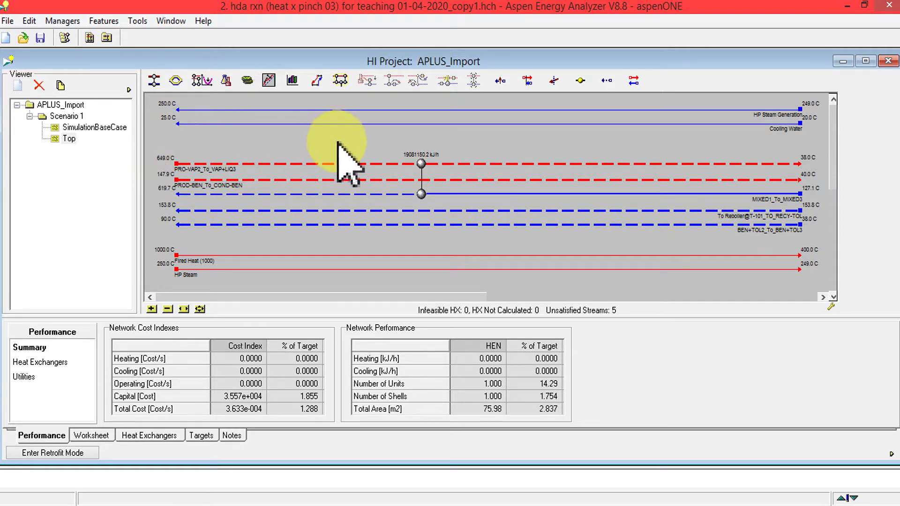
Review the existing exchanger's hot and cold stream temperatures in its data and on the grid diagram, and close its data
mouse_move(417, 164)
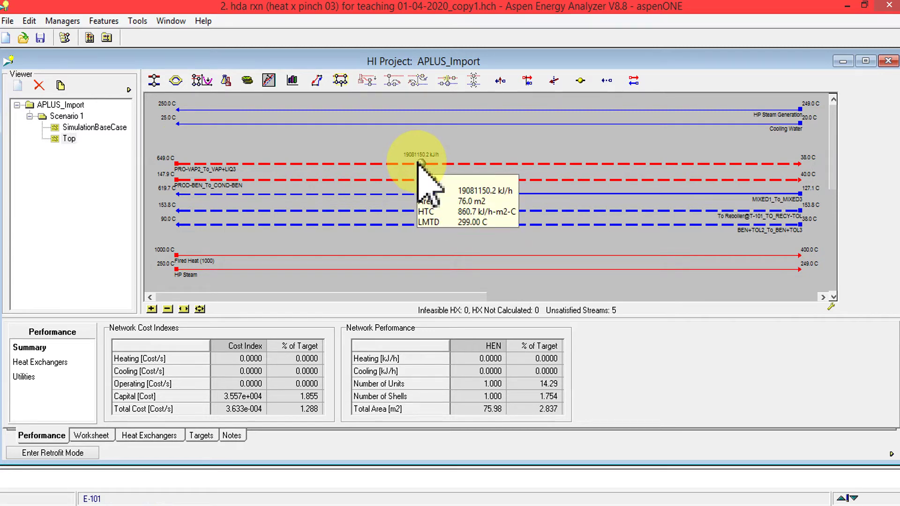
double_click(420, 164)
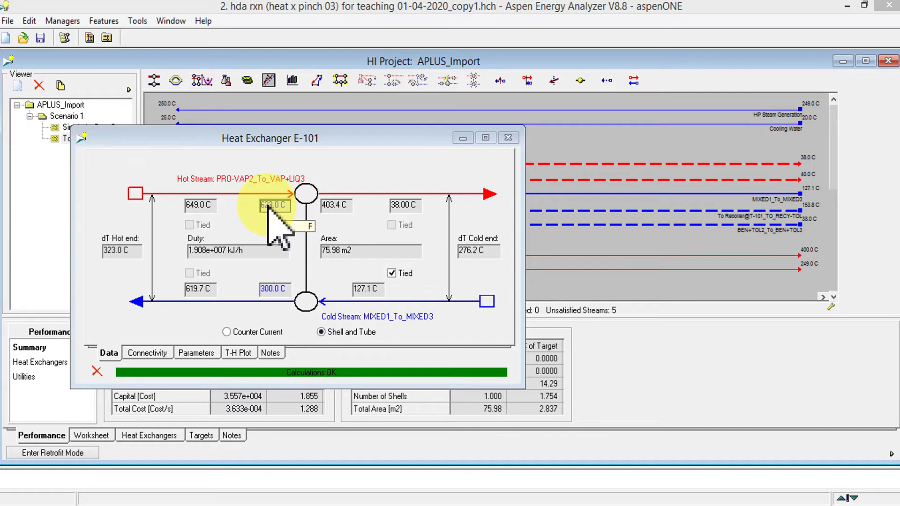
drag(437, 137, 431, 211)
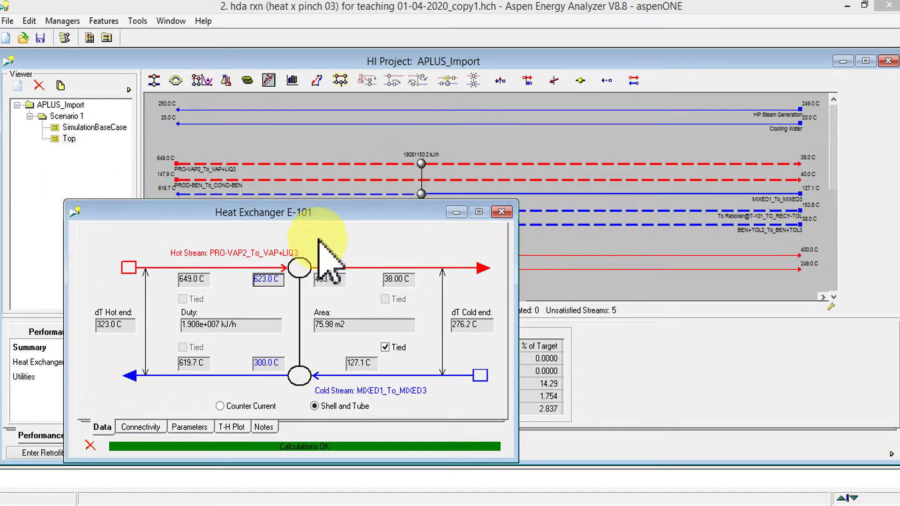
mouse_move(411, 163)
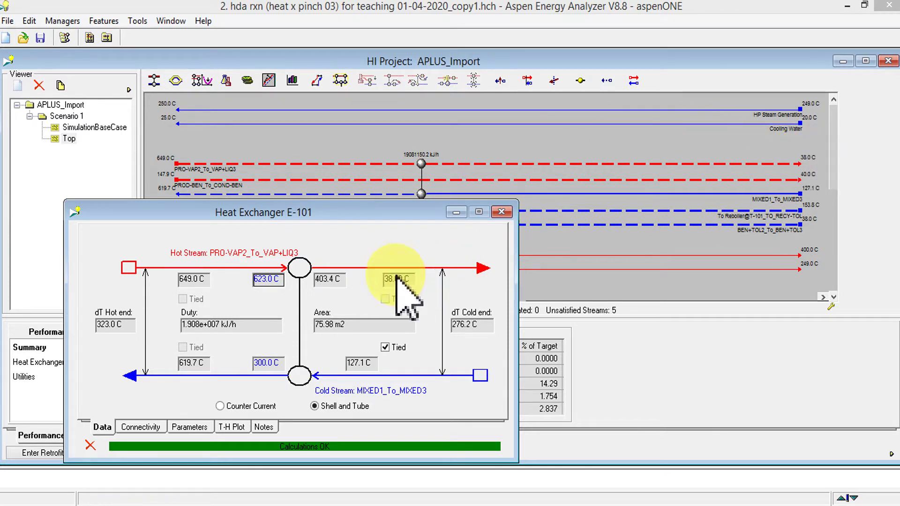
drag(410, 217, 420, 225)
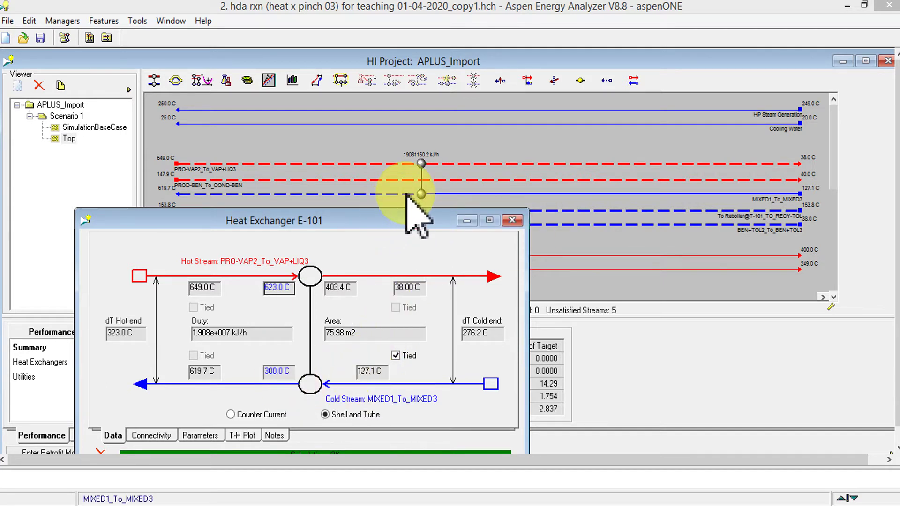
mouse_move(406, 196)
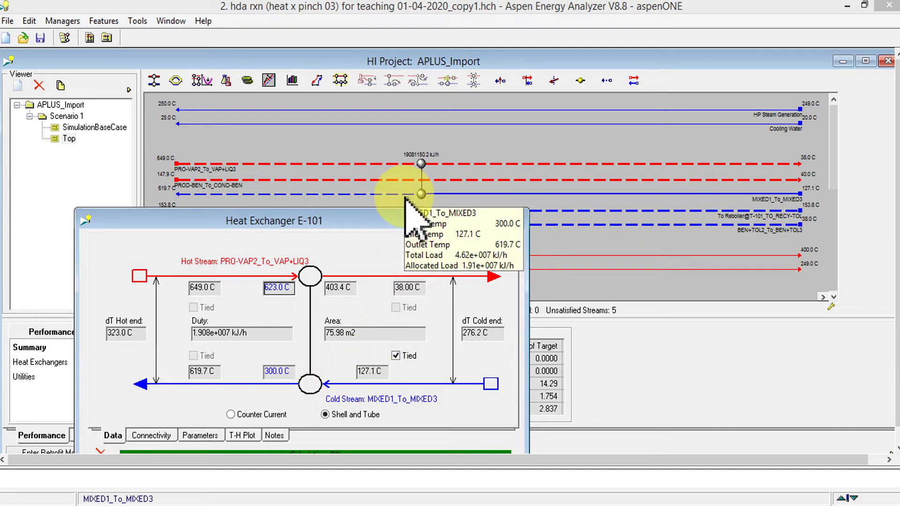
mouse_move(313, 162)
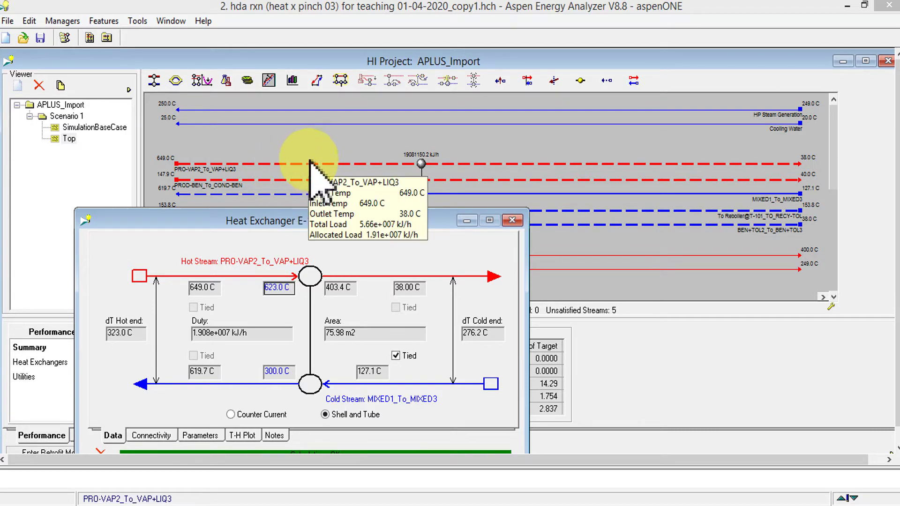
click(511, 221)
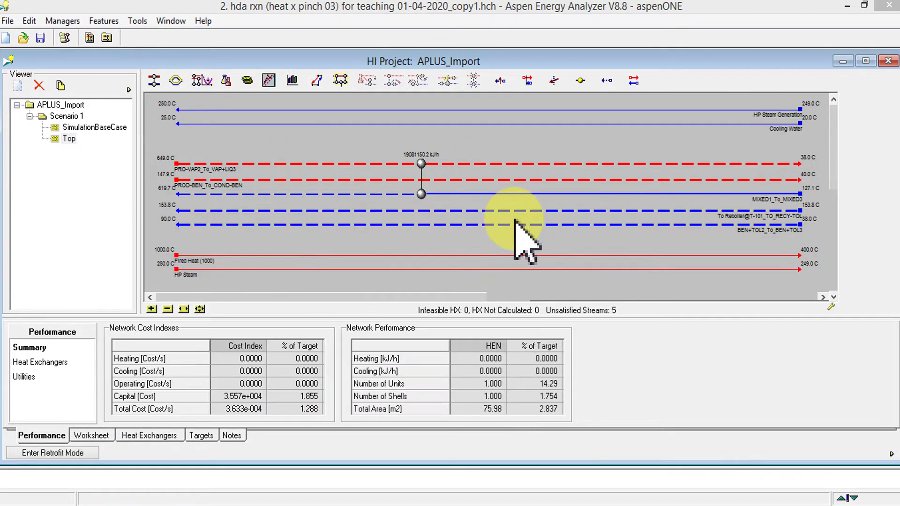
Check the Aspen Plus flowsheet, then place an exchanger upstream of the existing one, connecting PRO-VAP2_To_VAP+LIQ3 with BEN+TOL2_To_BEN+TOL3
click(241, 502)
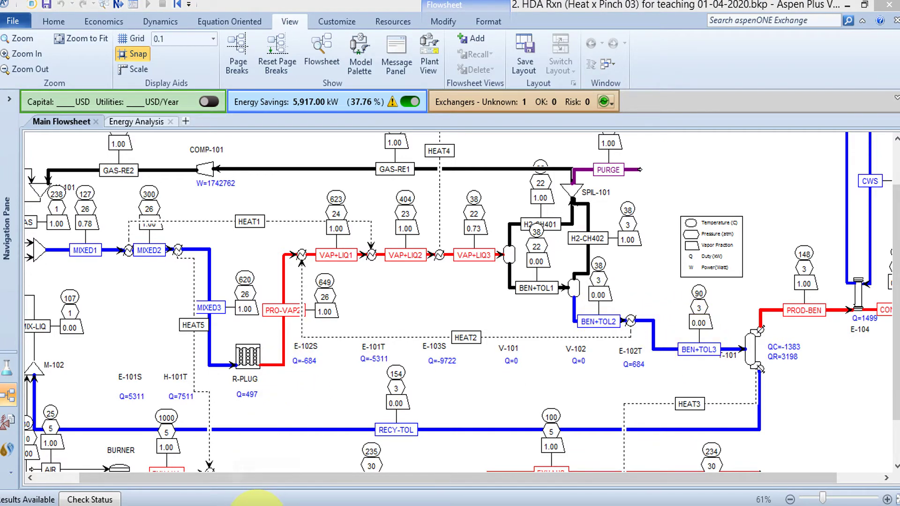
click(251, 498)
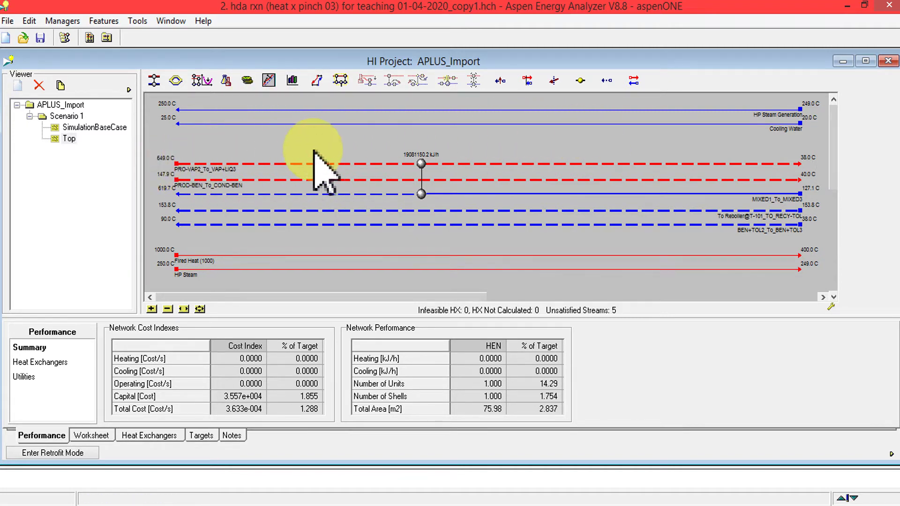
mouse_move(416, 162)
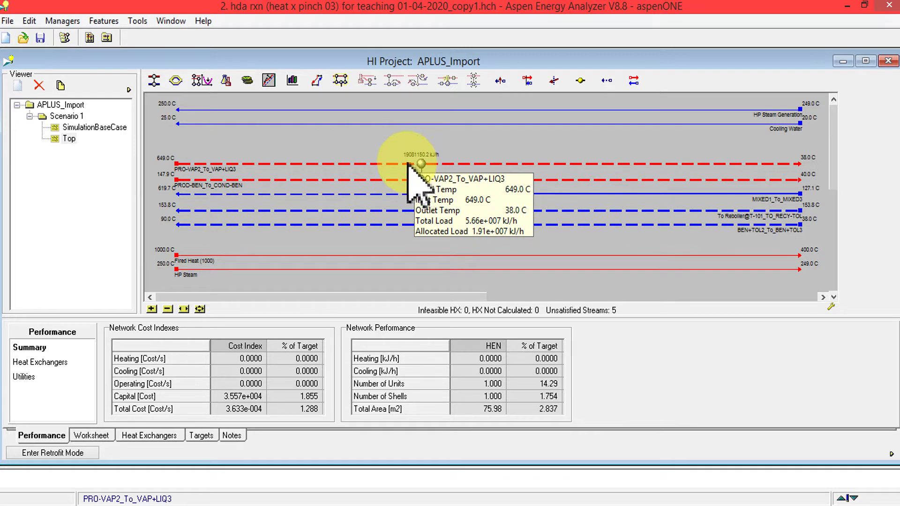
drag(155, 81, 314, 164)
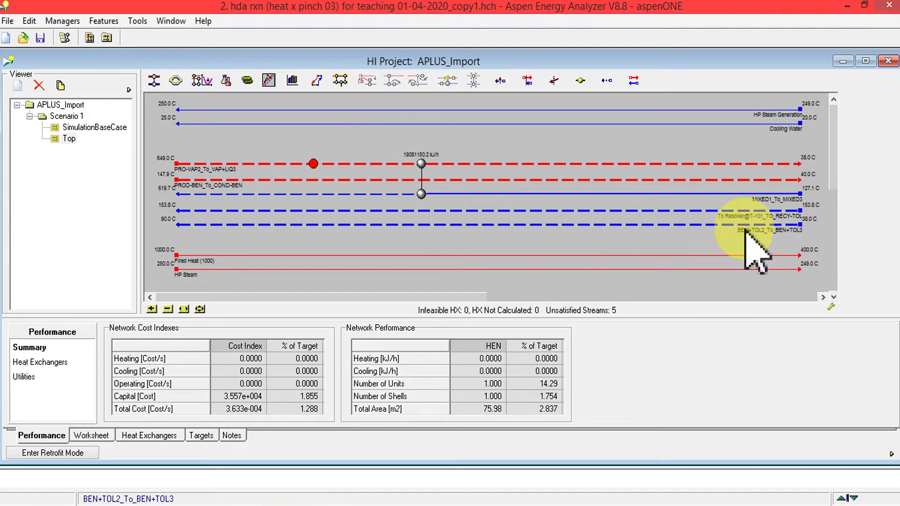
click(274, 499)
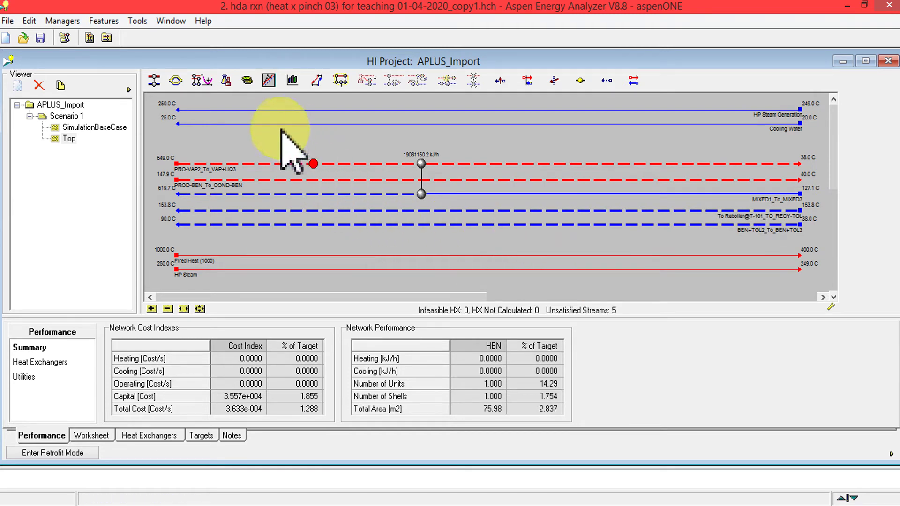
drag(313, 164, 314, 225)
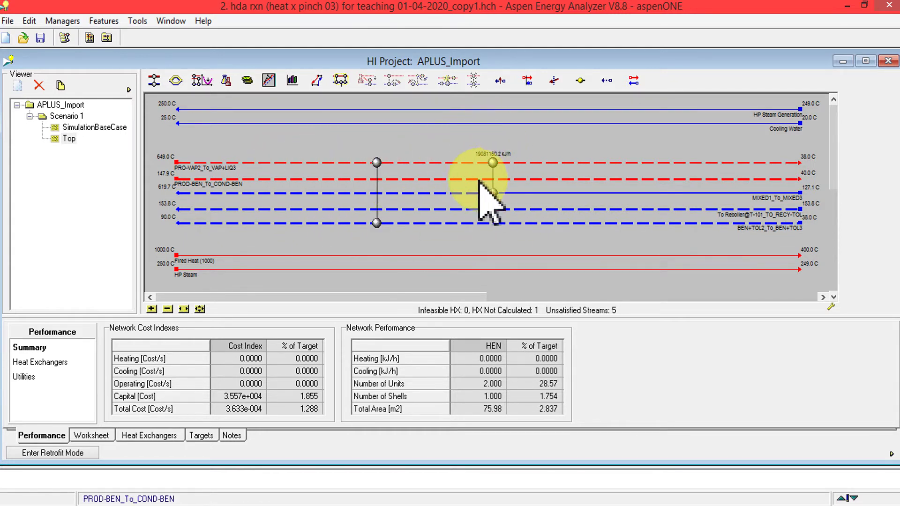
Open the new exchanger's data and tie its hot inlet at 649 °C and its hot outlet at 623 °C
mouse_move(378, 161)
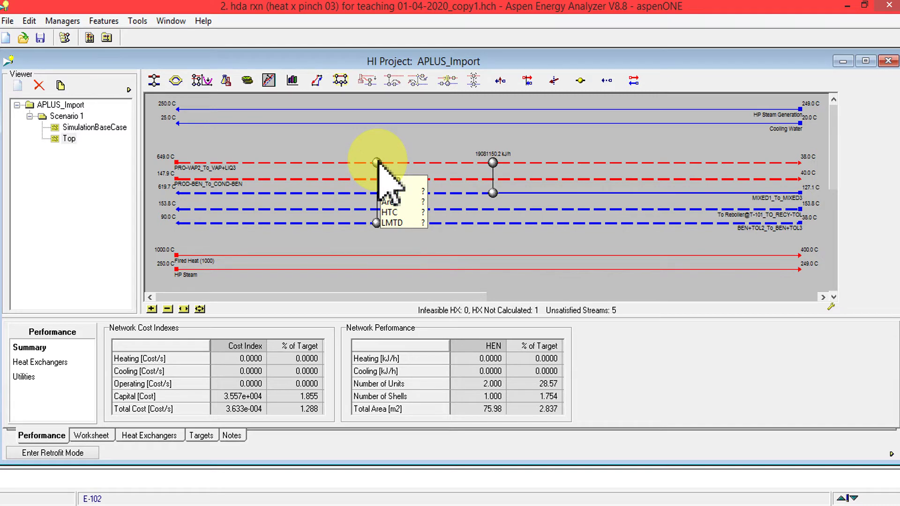
double_click(377, 161)
drag(379, 159, 692, 224)
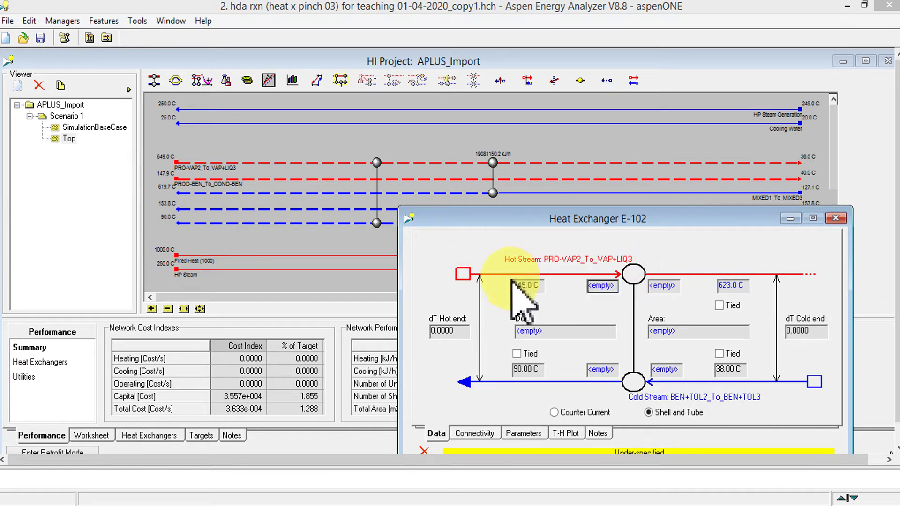
click(602, 286)
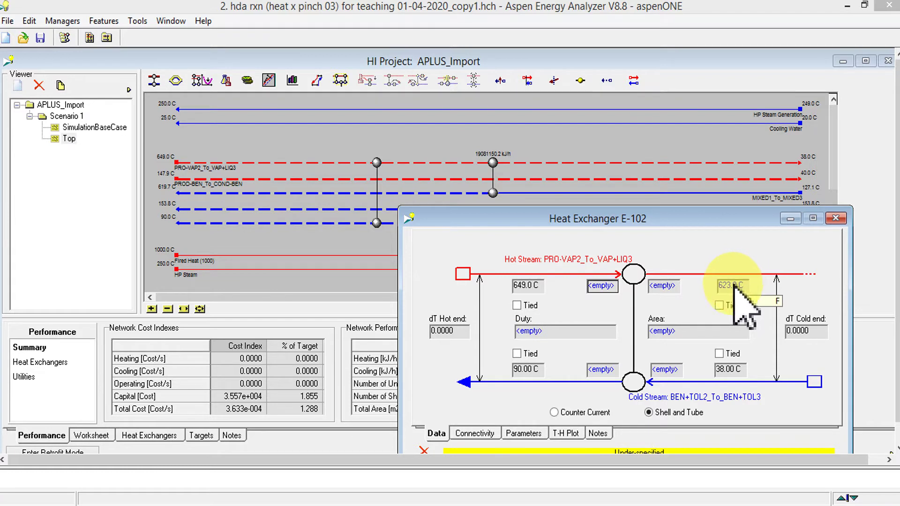
click(516, 305)
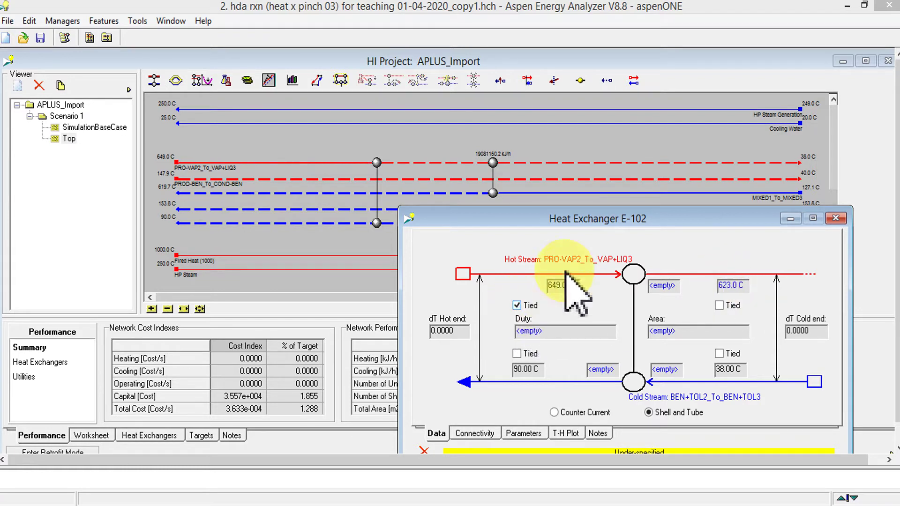
click(719, 306)
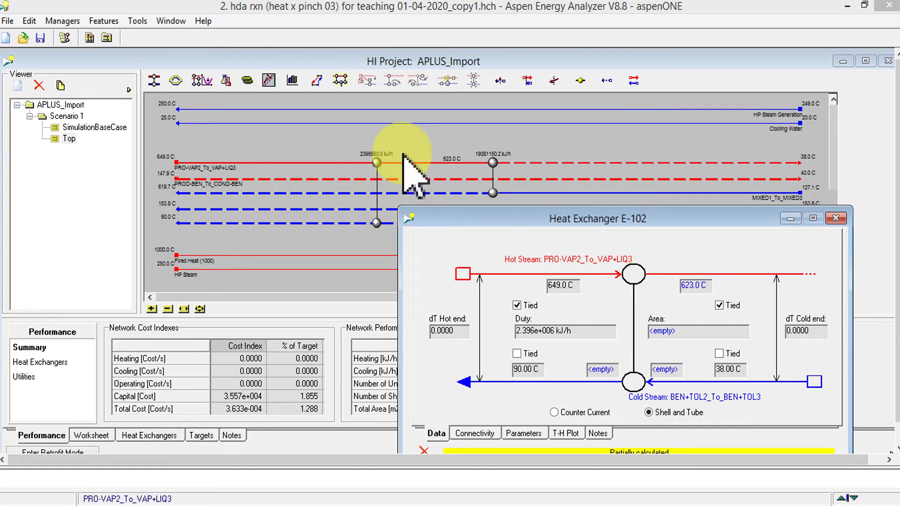
Compare the new exchanger's hot-side temperatures with the Aspen Plus flowsheet, and examine its duty and cold stream on the grid diagram
click(190, 505)
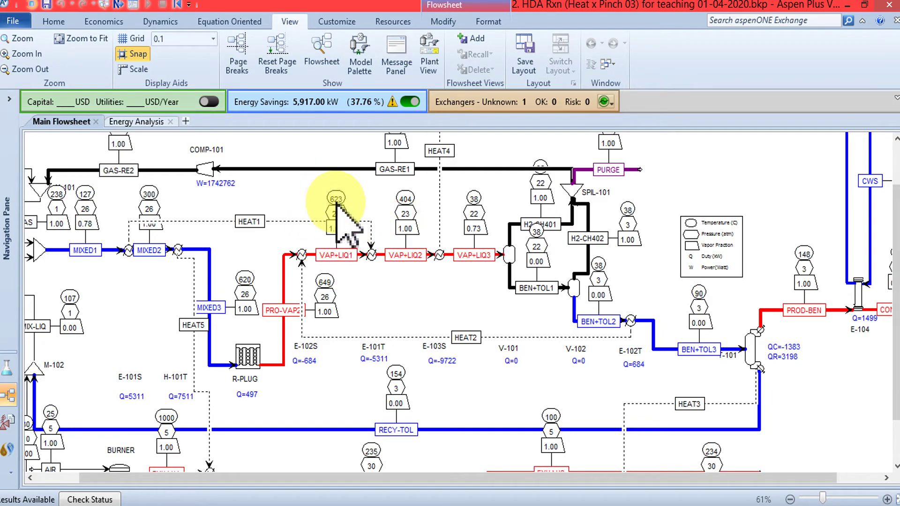
click(256, 505)
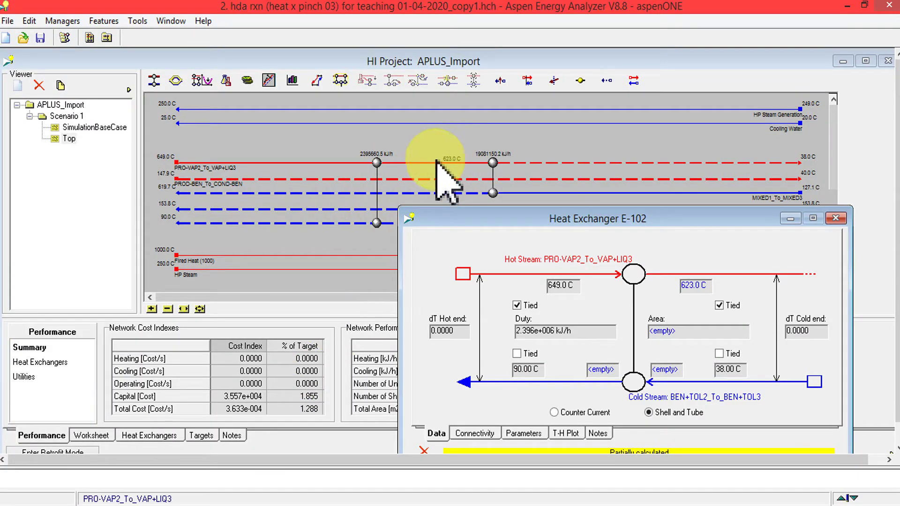
mouse_move(311, 163)
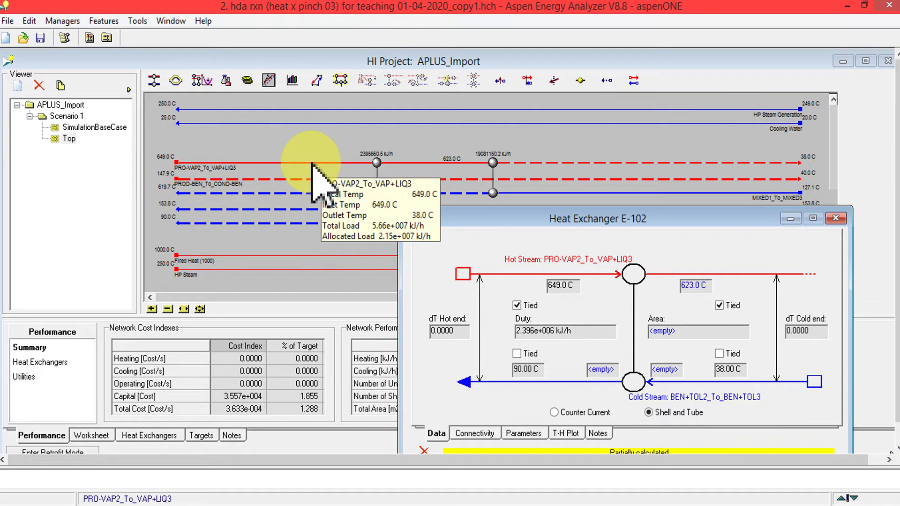
mouse_move(375, 160)
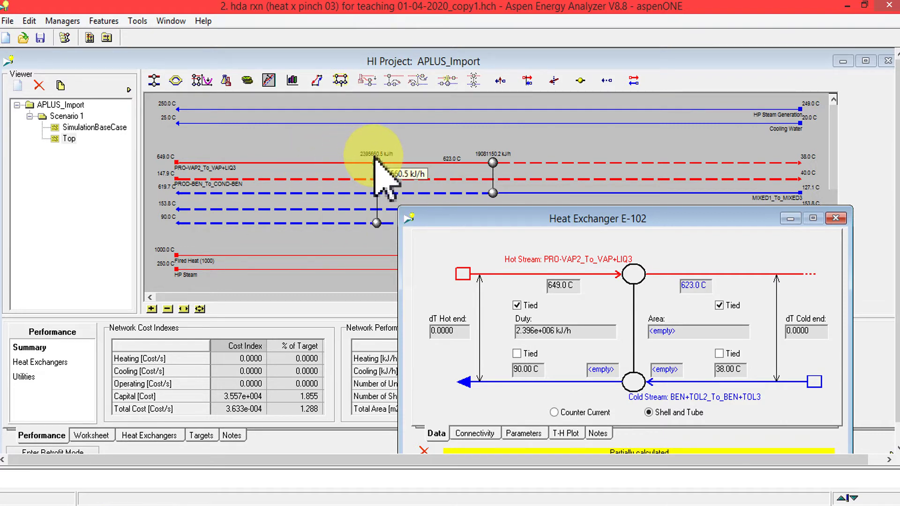
drag(689, 220, 658, 245)
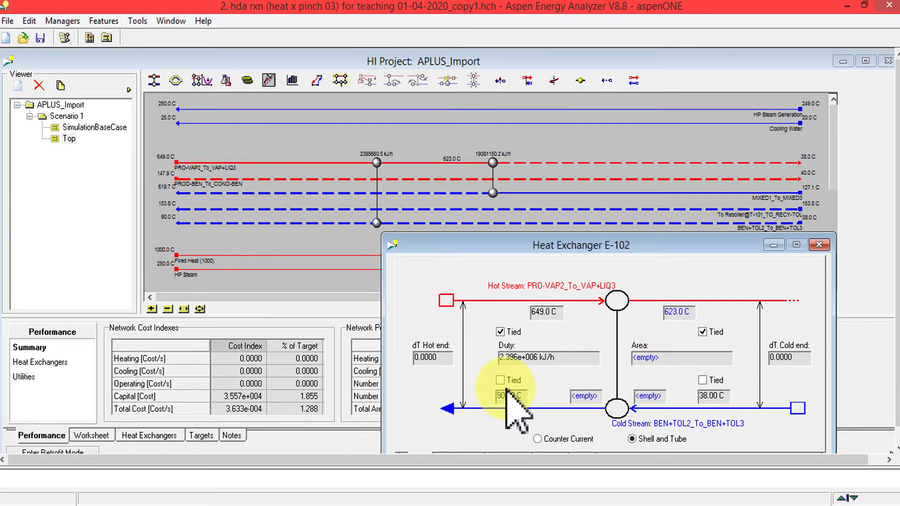
mouse_move(282, 224)
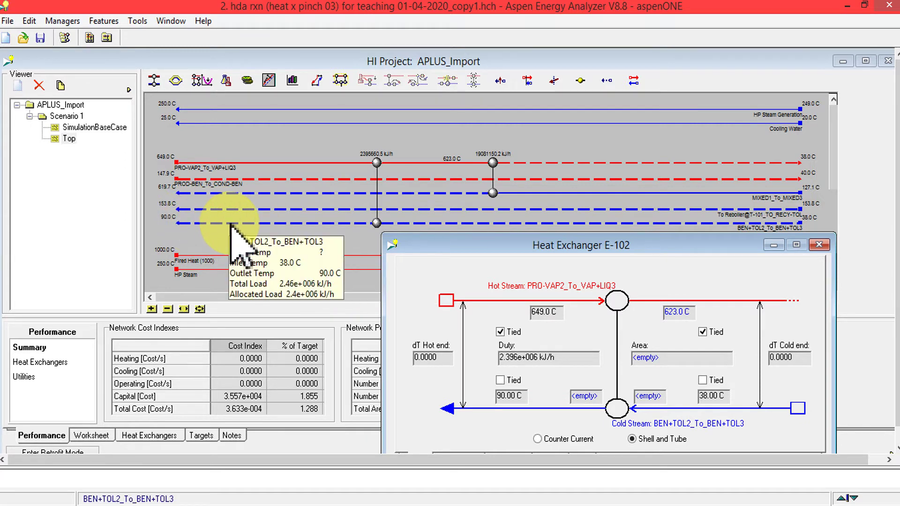
Check the BEN+TOL streams in the Aspen Plus flowsheet, then tie the exchanger's cold outlet at 90 °C and close its data
click(498, 380)
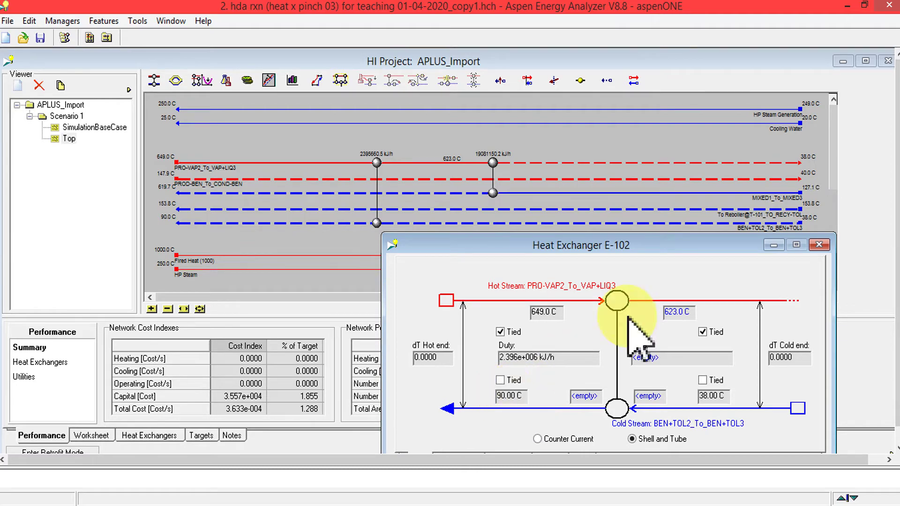
click(189, 504)
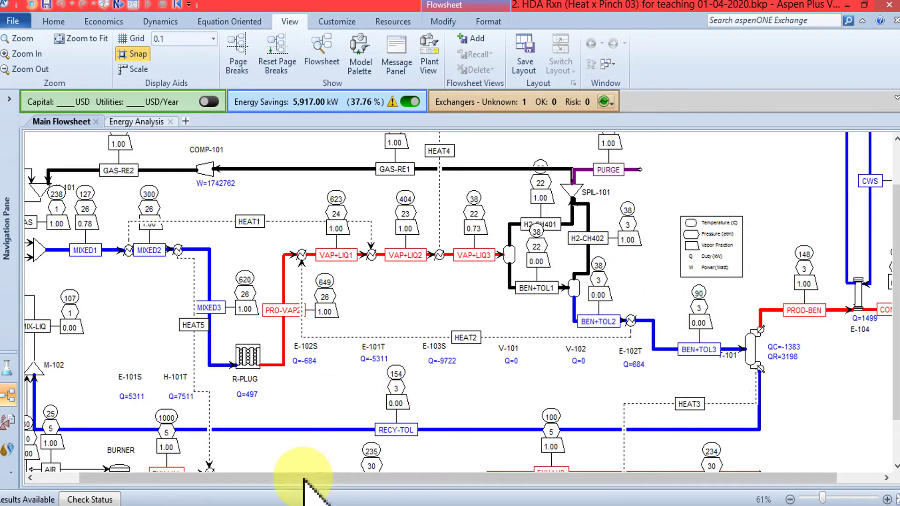
click(246, 499)
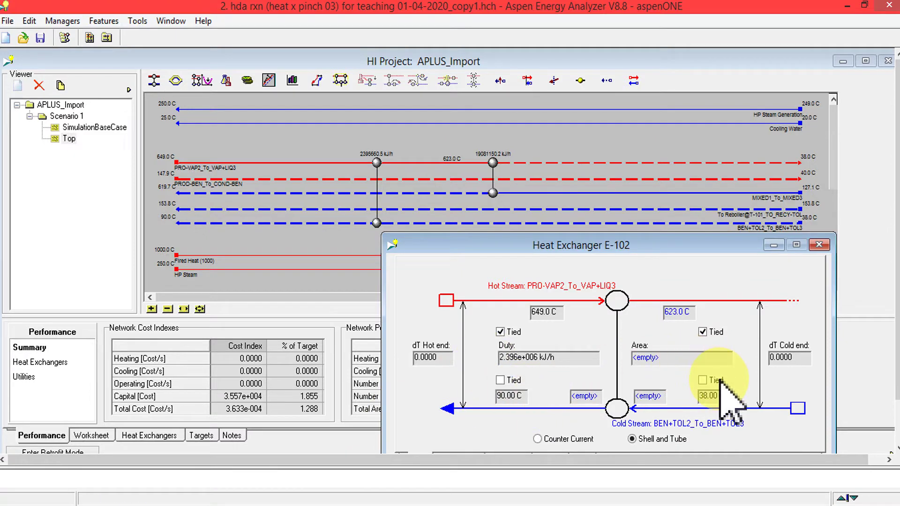
drag(682, 242, 688, 211)
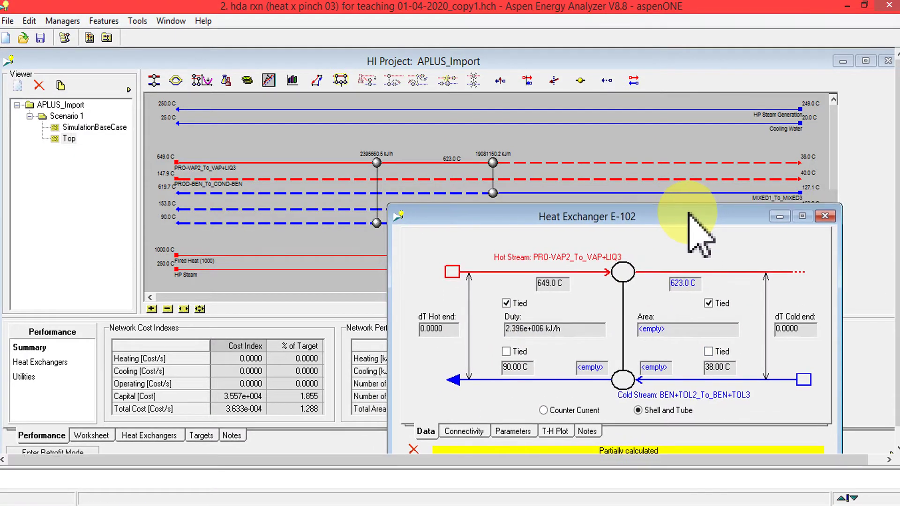
click(507, 349)
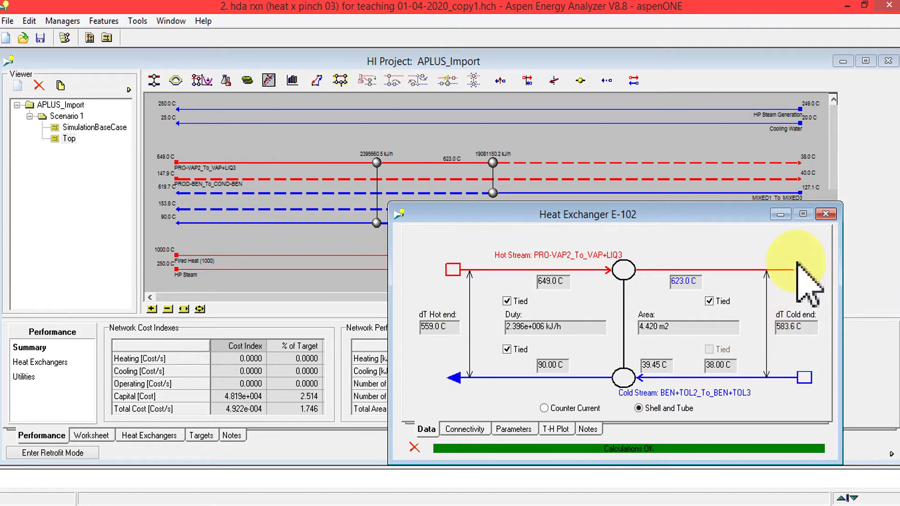
click(826, 214)
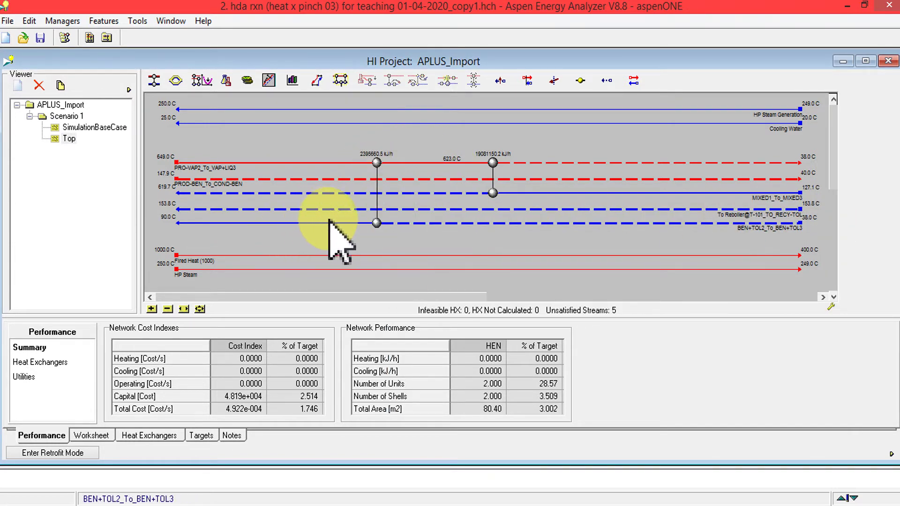
Reopen the new exchanger's data, untie its cold outlet, tie the cold inlet at 38 °C instead, and close the data
mouse_move(334, 221)
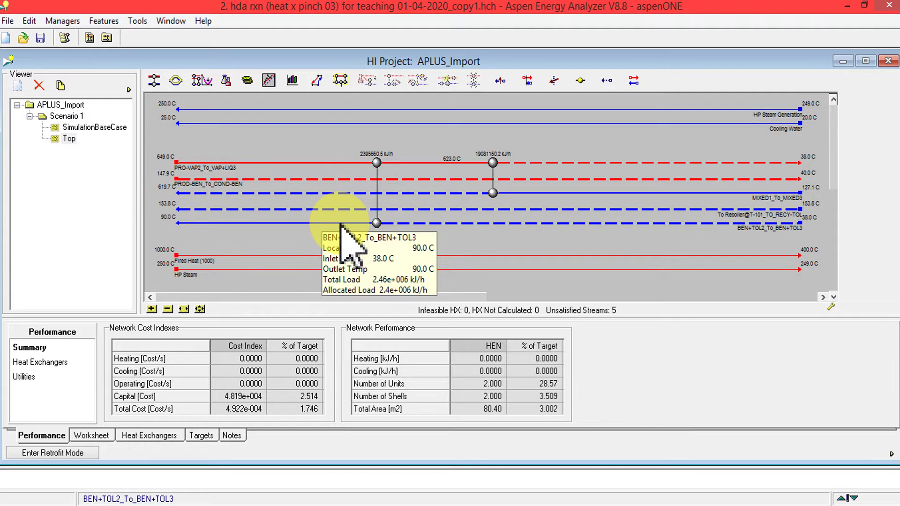
double_click(379, 216)
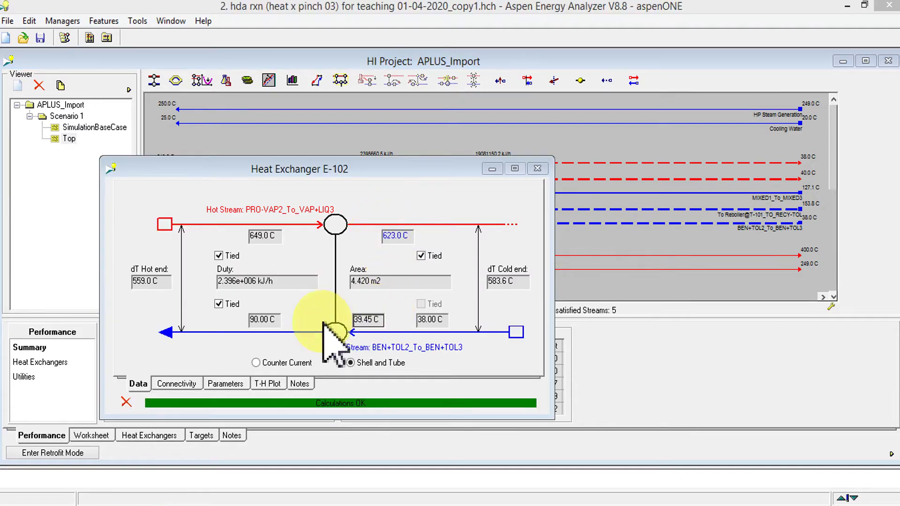
click(218, 303)
click(420, 304)
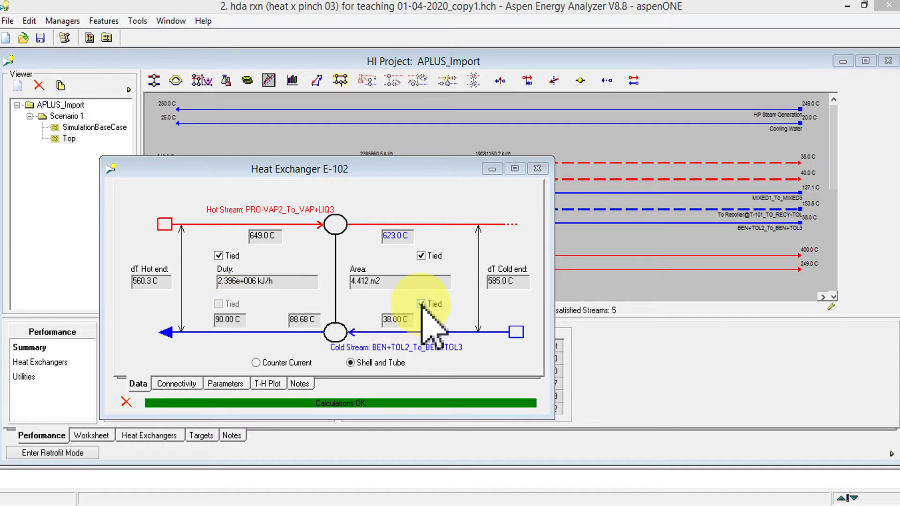
drag(410, 168, 502, 249)
drag(198, 237, 337, 242)
drag(626, 234, 572, 209)
click(689, 200)
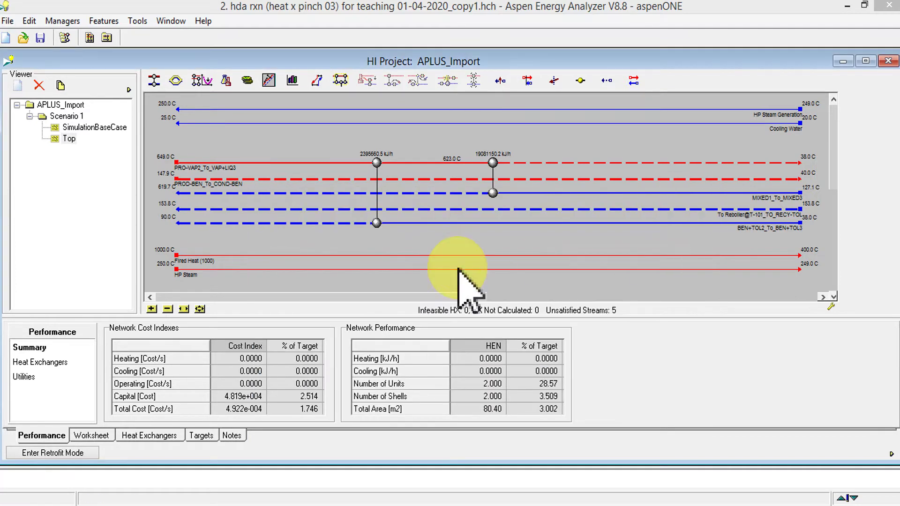
Examine the BEN+TOL exchanger on the grid diagram, and check the H-101 heater and its exhaust stream in the Aspen Plus flowsheet
mouse_move(451, 224)
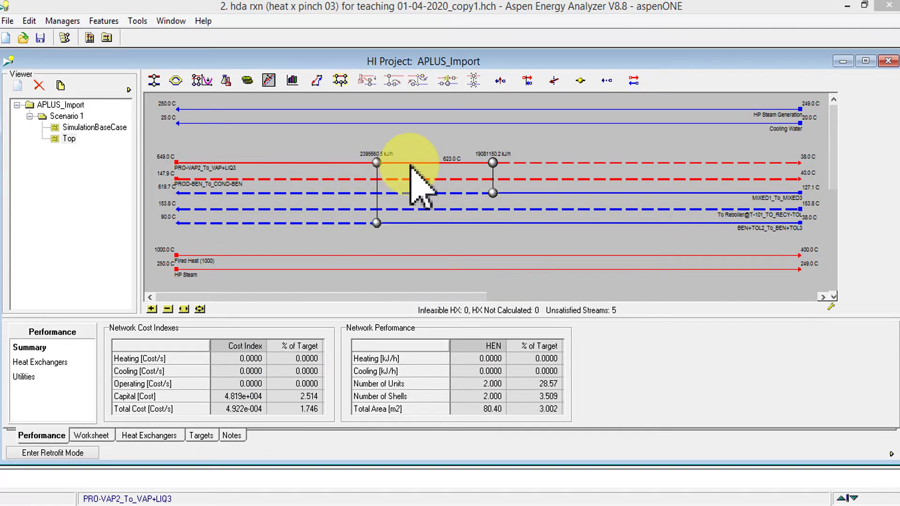
mouse_move(377, 223)
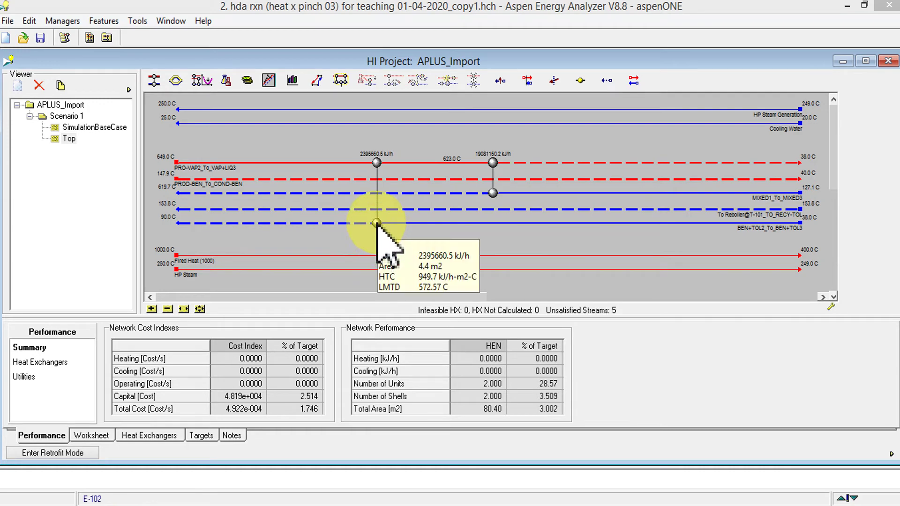
click(177, 488)
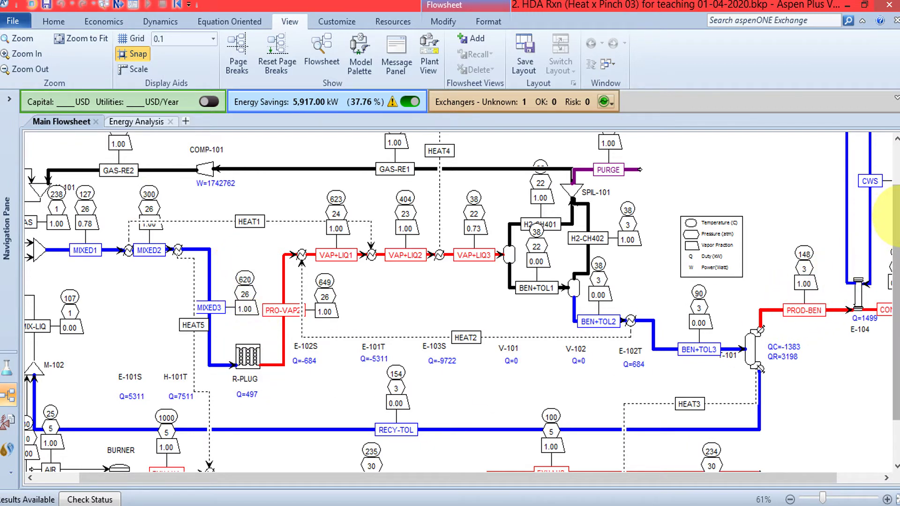
scroll(884, 220, down, 3)
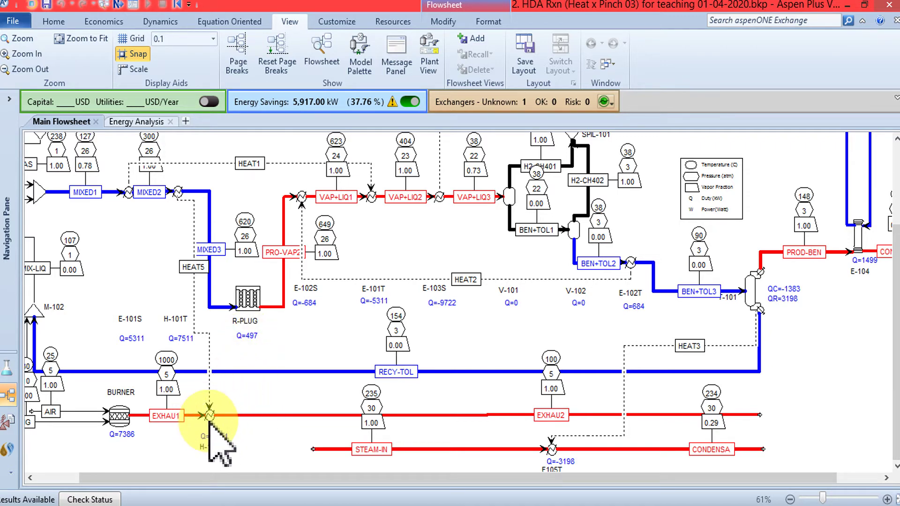
mouse_move(247, 495)
click(275, 412)
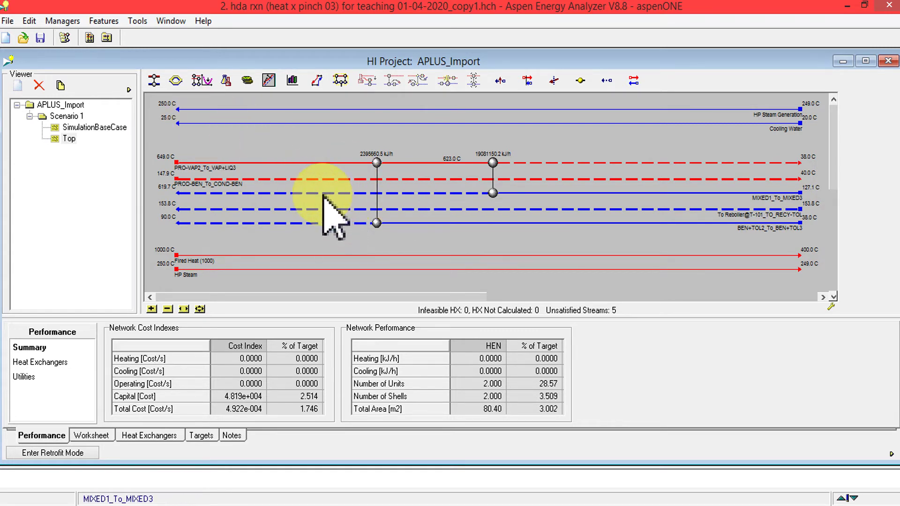
Add a heat exchanger connecting the MIXED1_To_MIXED3 cold stream with the Fired Heat (1000) utility
mouse_move(323, 193)
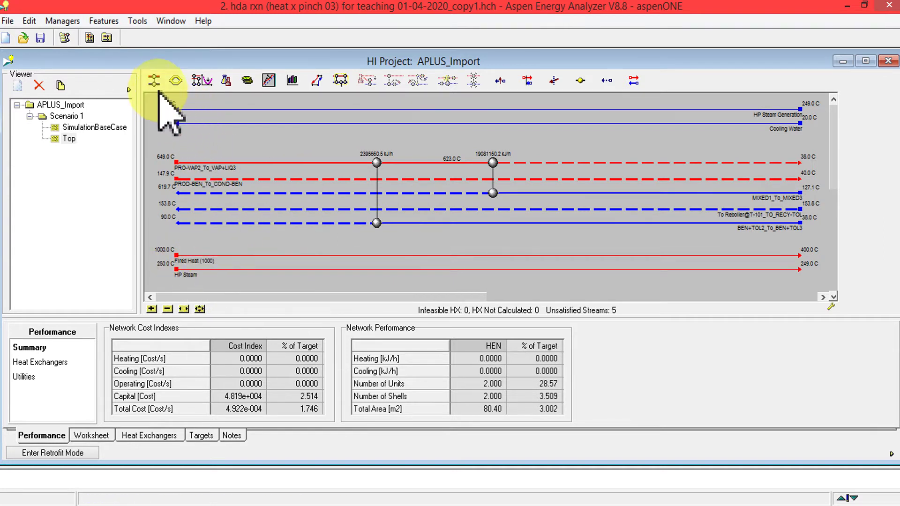
drag(153, 79, 330, 256)
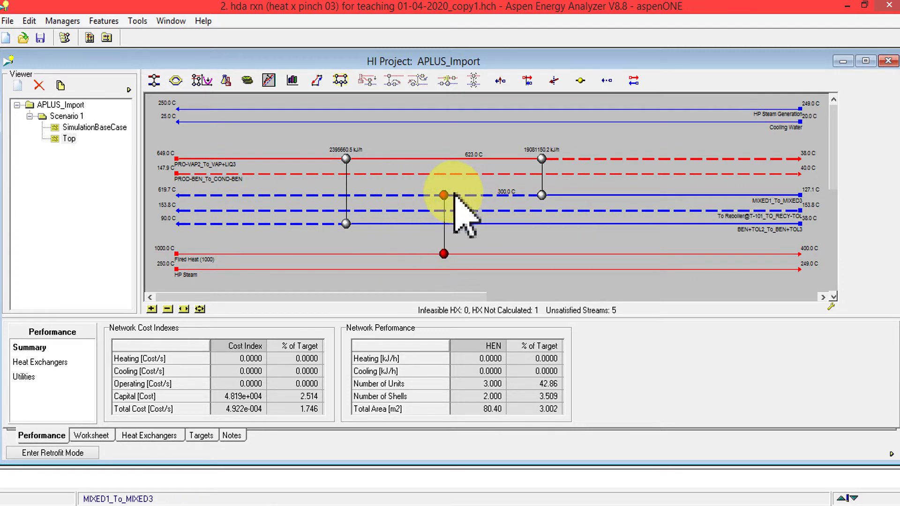
mouse_move(444, 195)
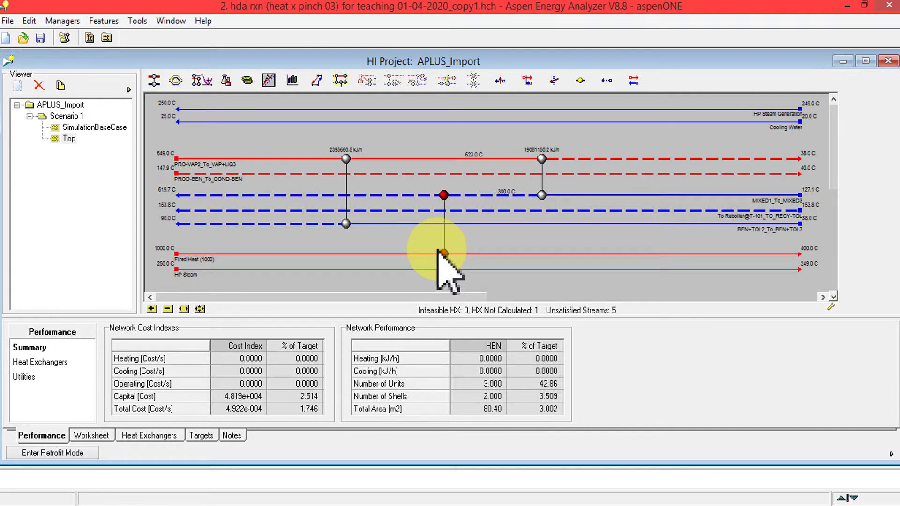
Open the new fired heater's data, tie its cold inlet at 300 °C and its cold outlet at 619.7 °C, and close the data
double_click(442, 195)
drag(457, 177, 491, 160)
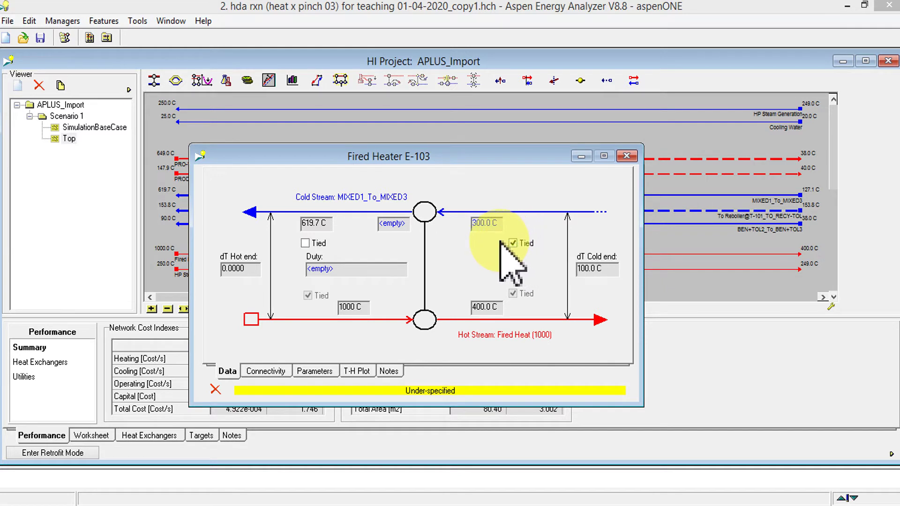
click(305, 243)
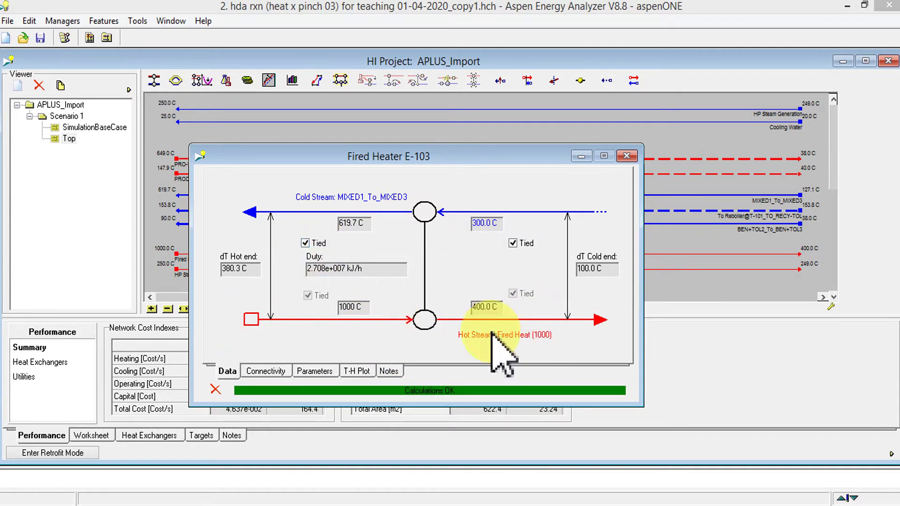
click(627, 156)
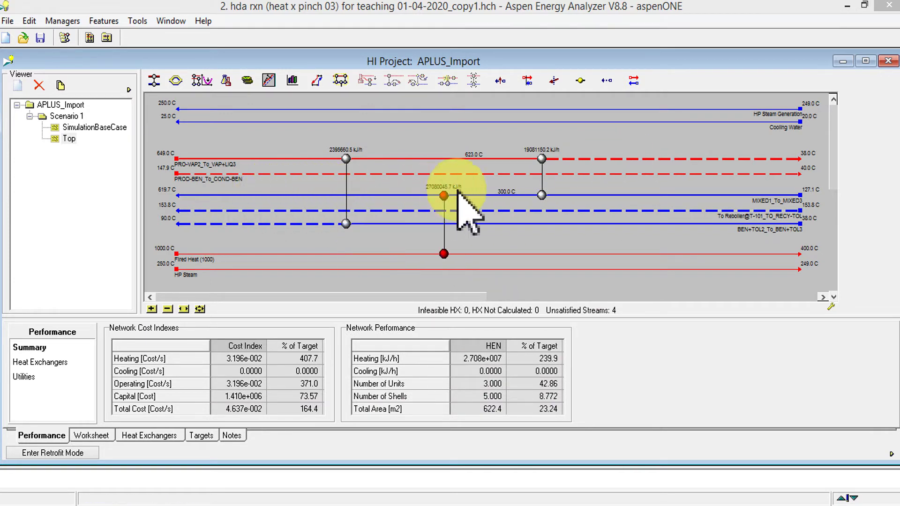
Examine the remaining unsatisfied streams, the steam-generating exchanger in the Aspen Plus flowsheet, and the hot outlet temperature of the PRO-VAP2/MIXED1 exchanger
mouse_move(282, 200)
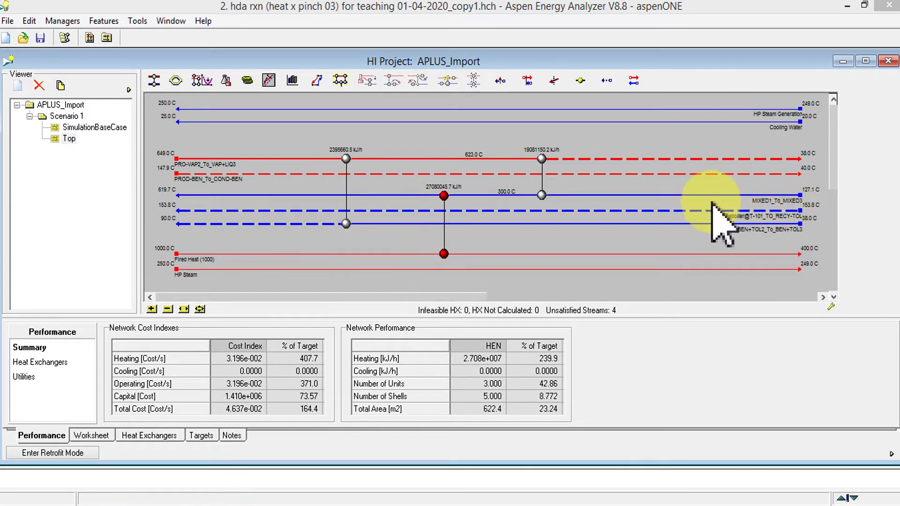
mouse_move(792, 197)
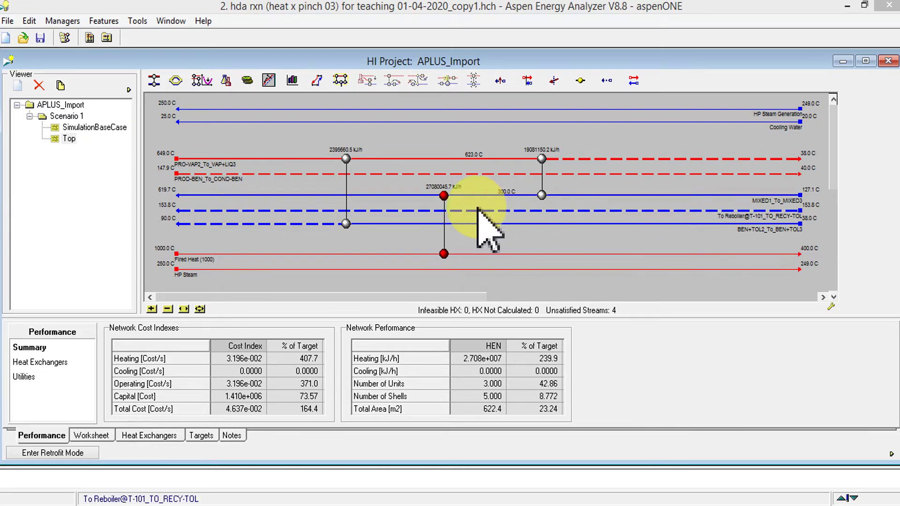
click(174, 503)
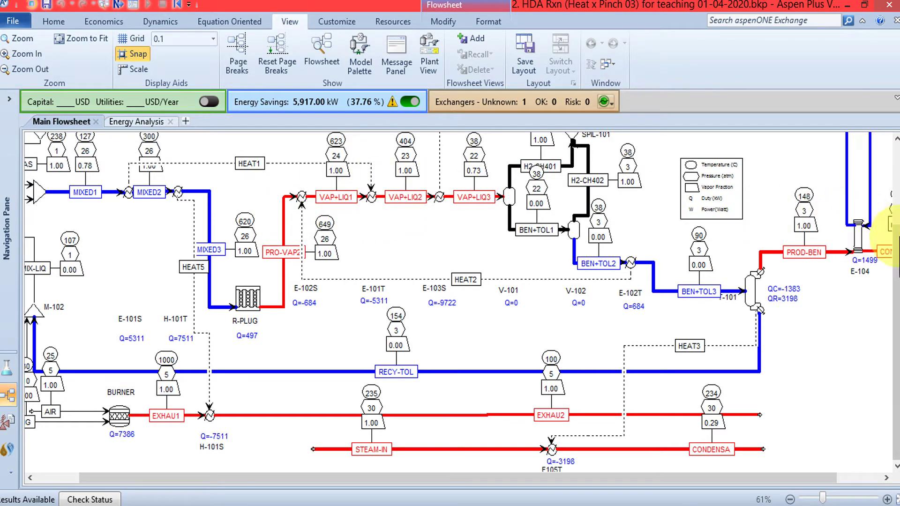
scroll(875, 243, up, 4)
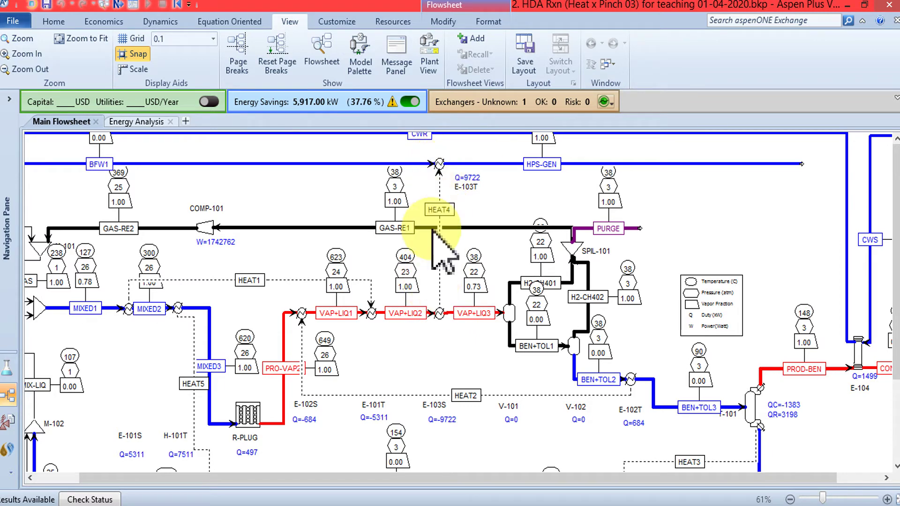
click(309, 496)
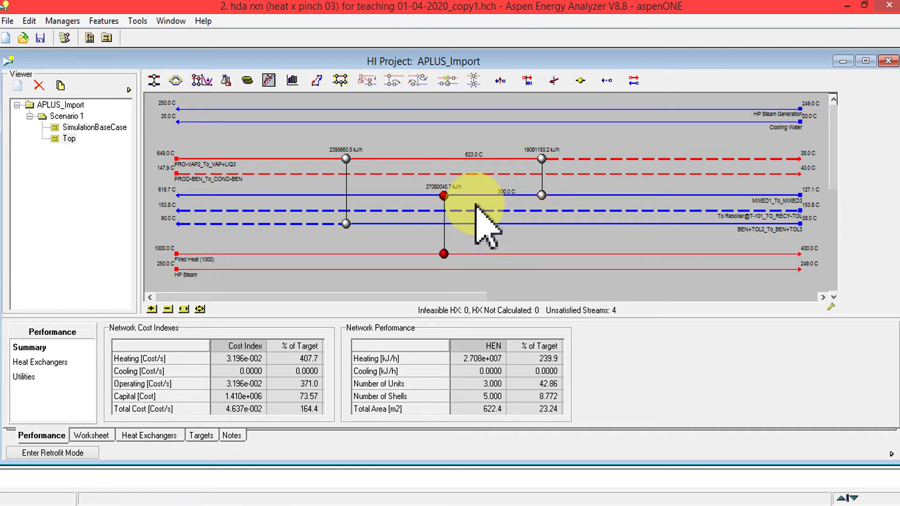
mouse_move(631, 159)
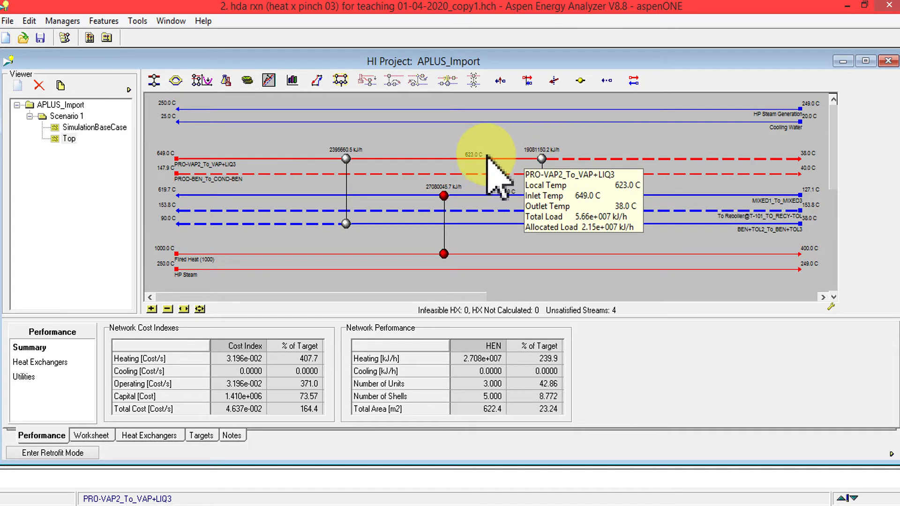
double_click(540, 160)
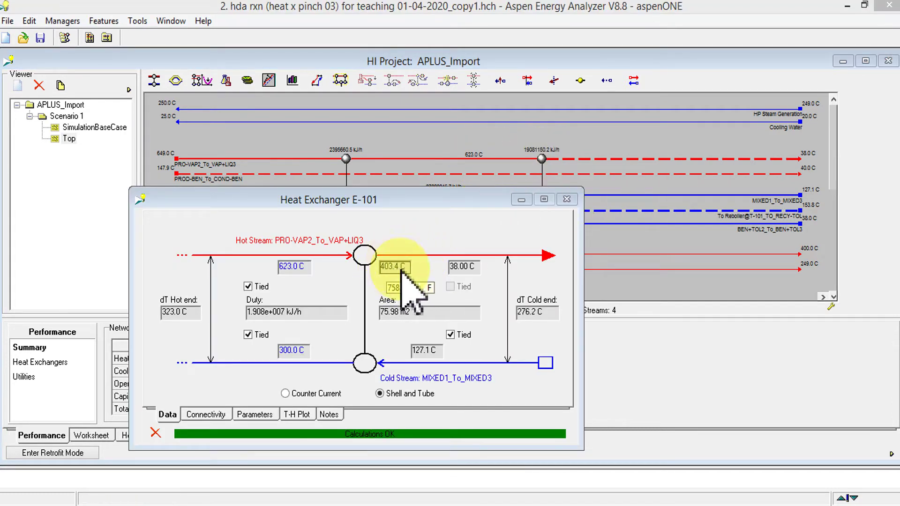
click(566, 199)
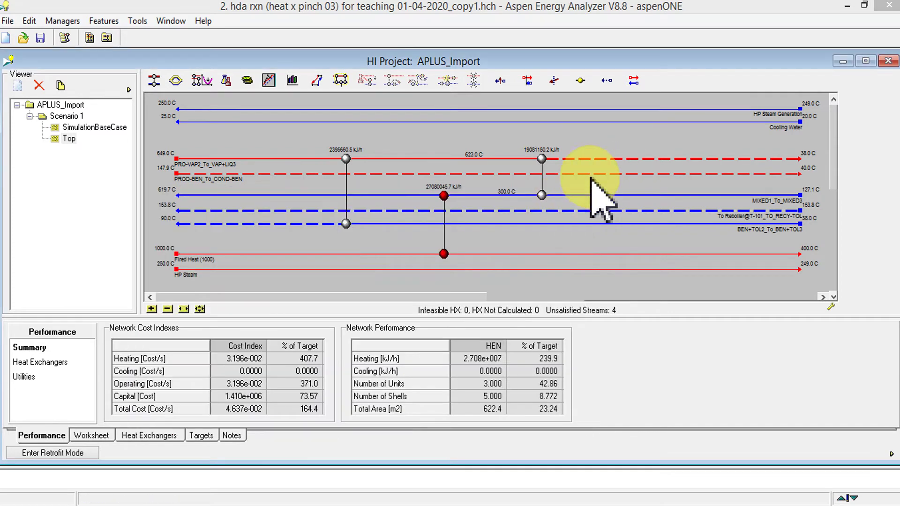
Add an exchanger between PRO-VAP2_To_VAP+LIQ3 and HP Steam Generation downstream of the existing exchangers, and tie its hot inlet at 403.4 °C
drag(155, 87, 654, 159)
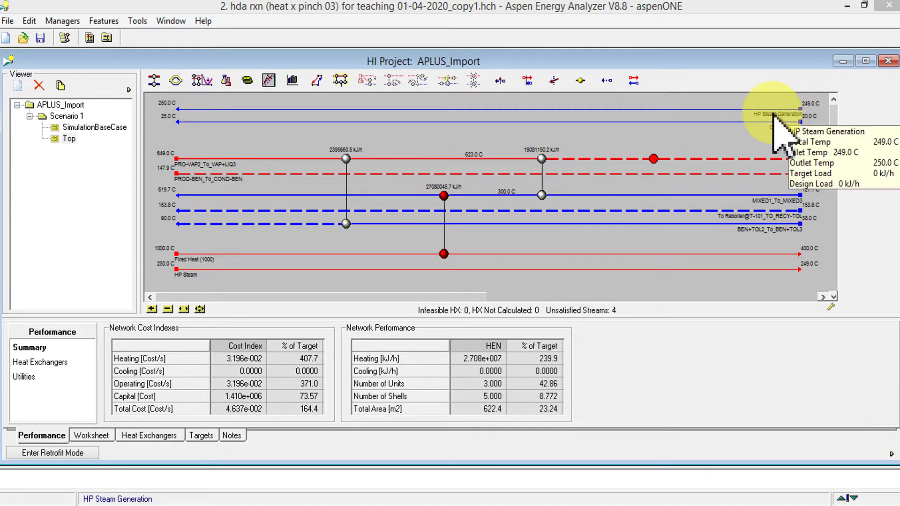
drag(653, 158, 653, 109)
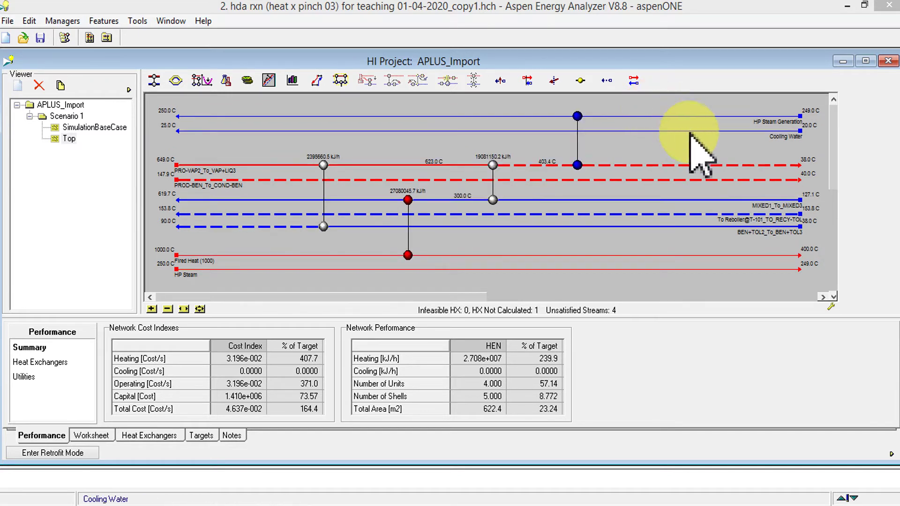
double_click(578, 165)
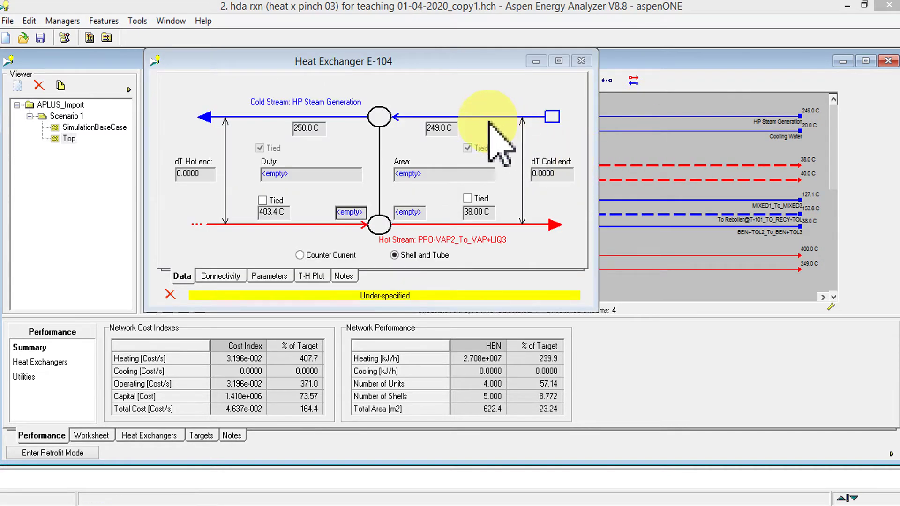
drag(456, 60, 579, 190)
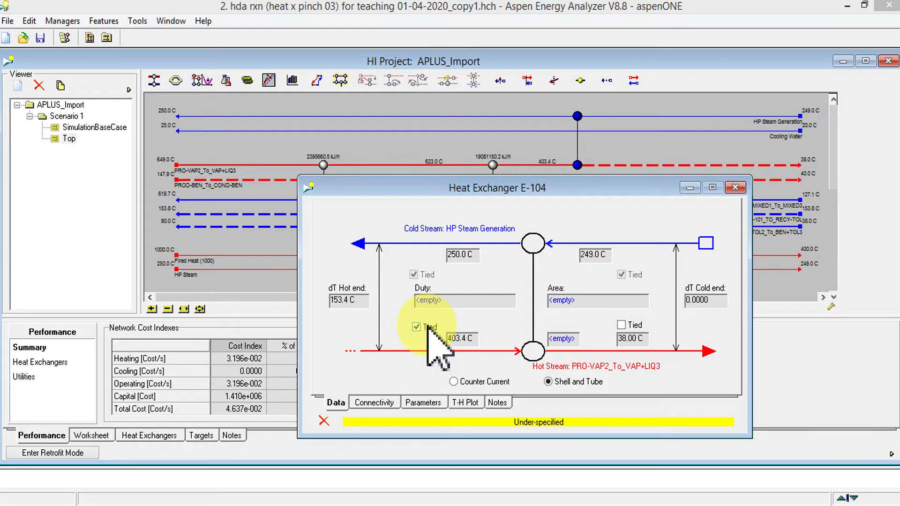
Try to tie the steam-generating exchanger's hot outlet at 38 °C, and untie it again
click(621, 325)
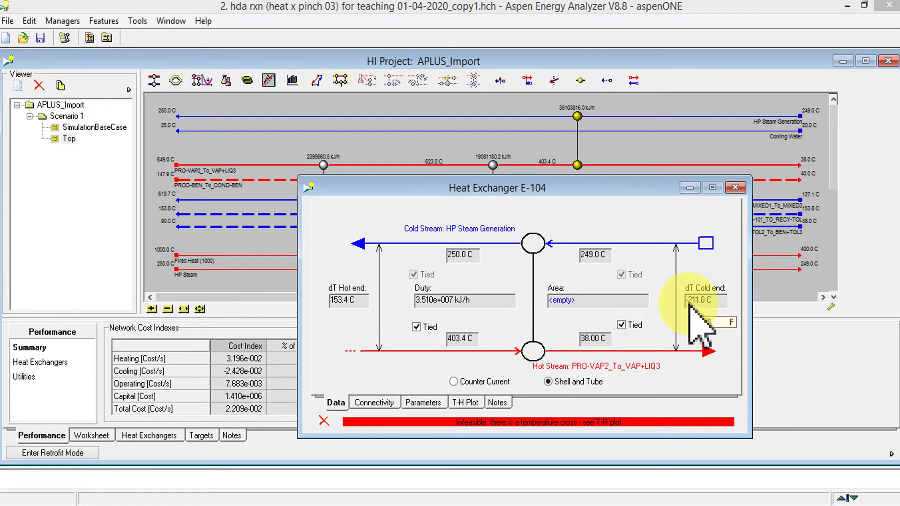
click(621, 325)
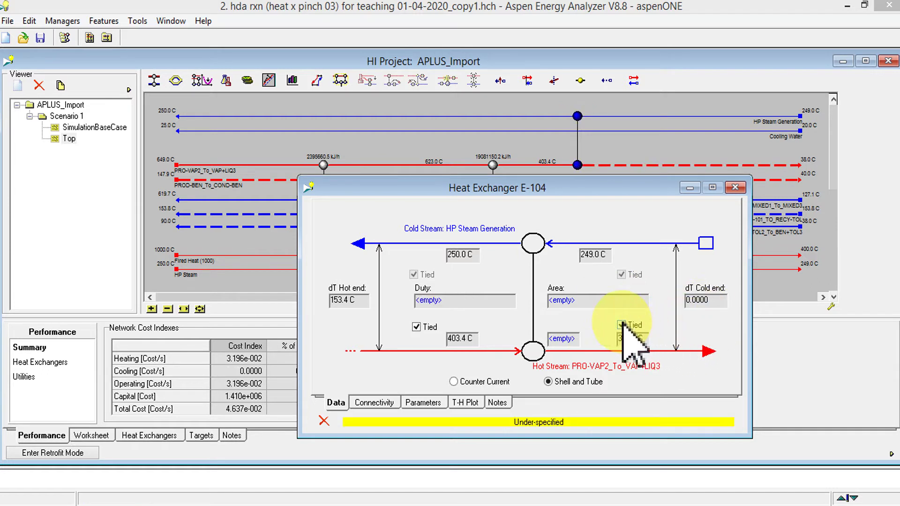
drag(556, 191, 610, 180)
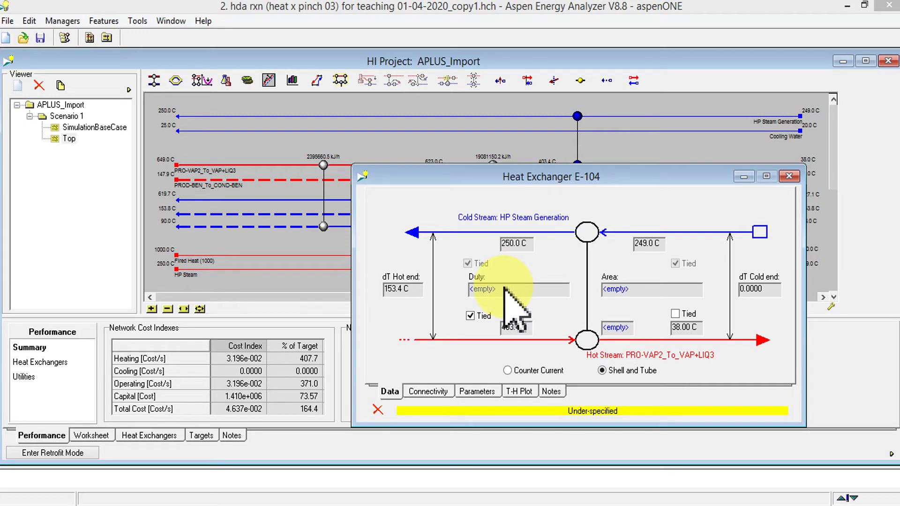
mouse_move(617, 179)
mouse_down()
mouse_move(607, 216)
mouse_move(615, 186)
mouse_up()
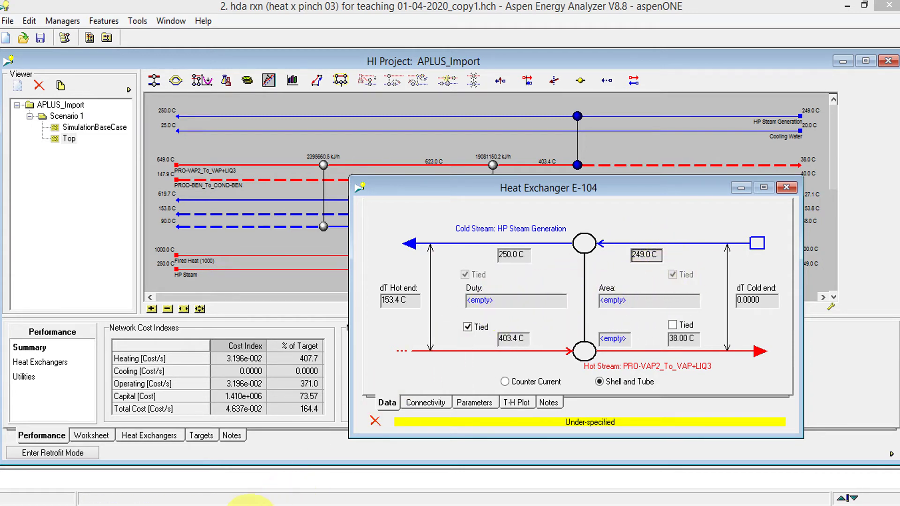
Look up the E-103T duty in the Aspen Plus flowsheet, set the steam-generating exchanger's duty to 9722 kJ/h, and close its data
click(248, 449)
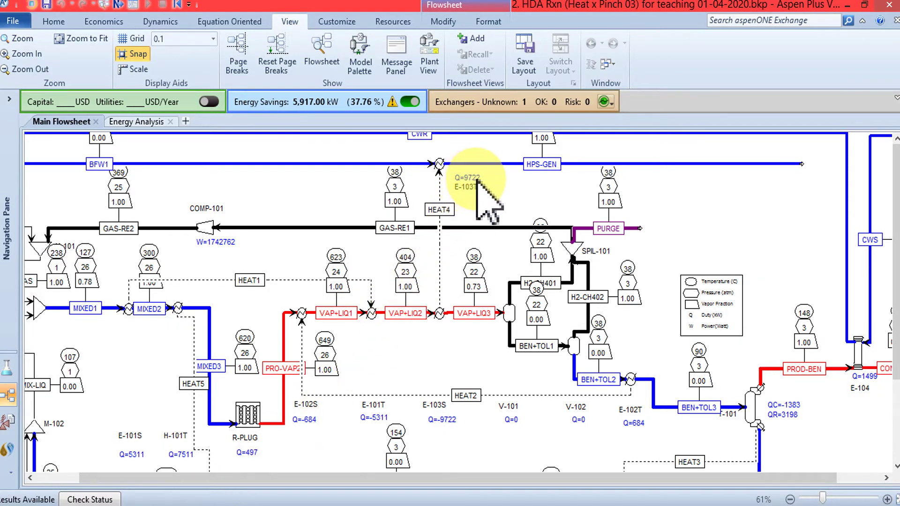
click(239, 496)
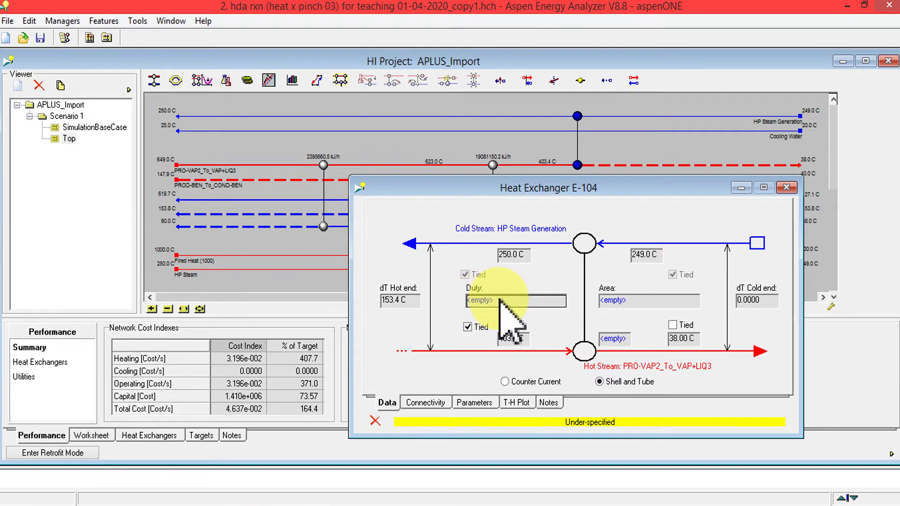
click(500, 300)
text(9722)
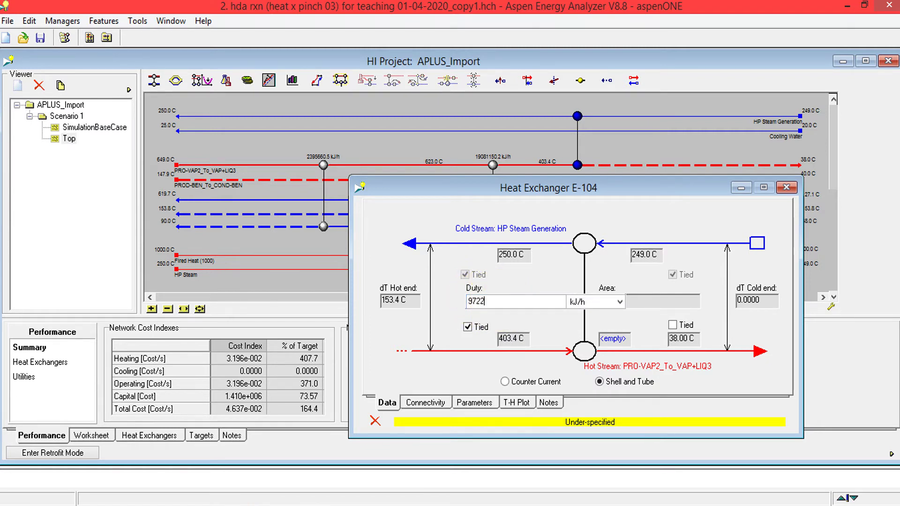
key(Return)
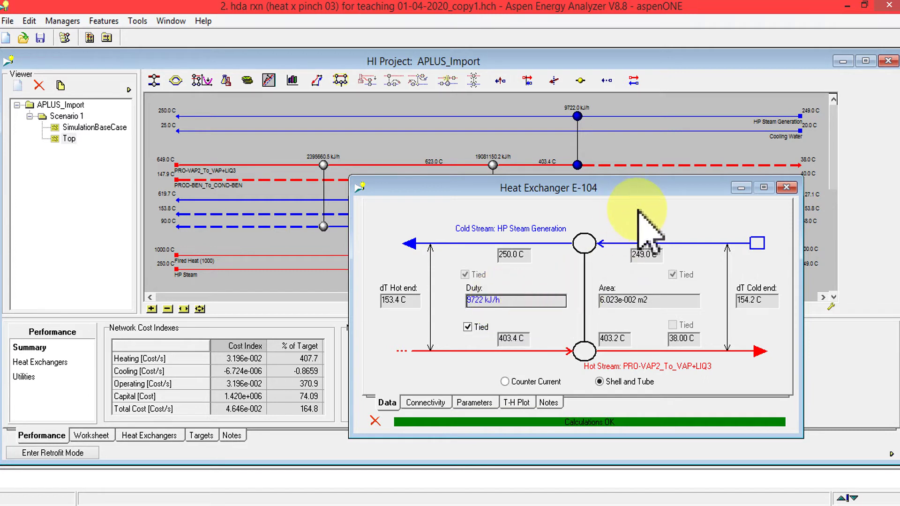
drag(651, 189, 657, 172)
mouse_move(483, 284)
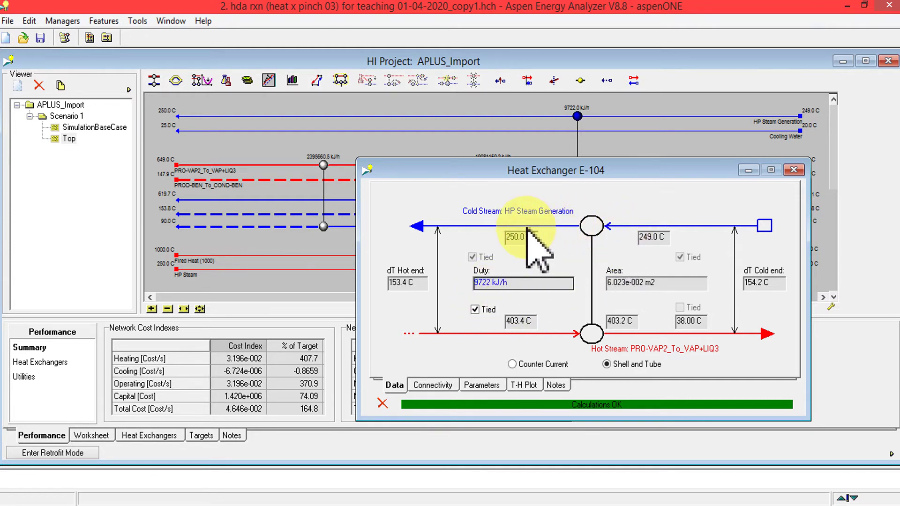
click(793, 170)
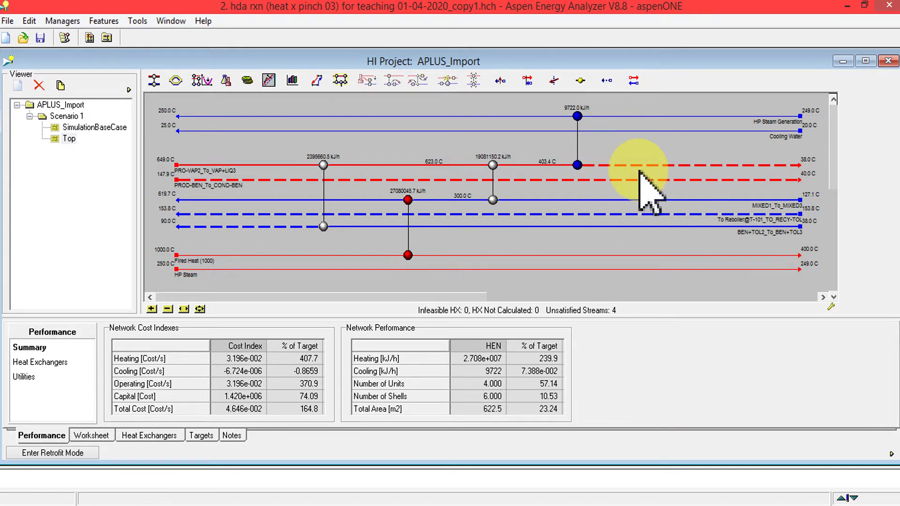
Try to tie the steam-generating exchanger's hot outlet at 38 °C instead of its hot inlet, and restore the inlet tie
double_click(578, 165)
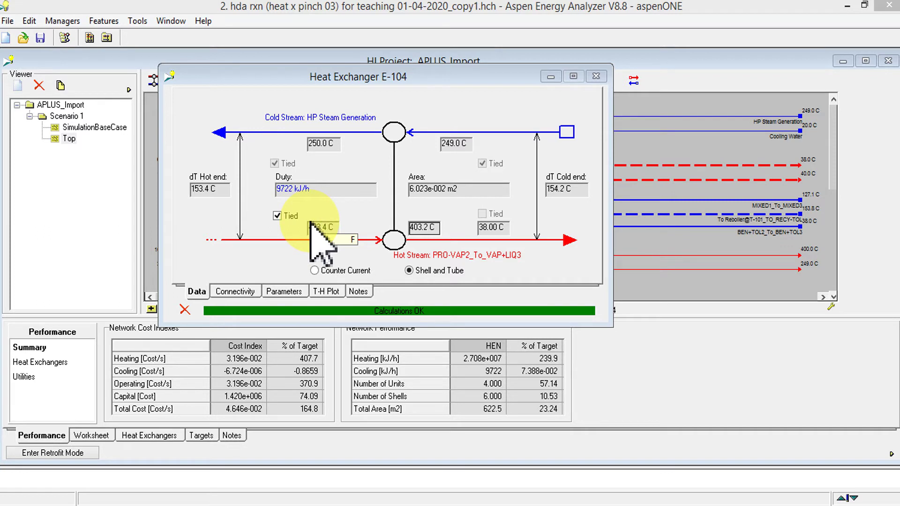
click(277, 215)
click(482, 214)
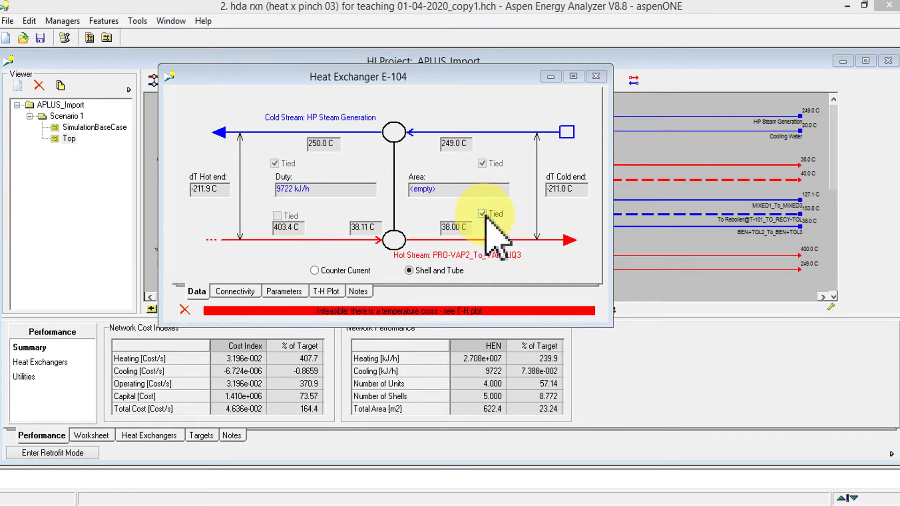
click(482, 214)
click(277, 215)
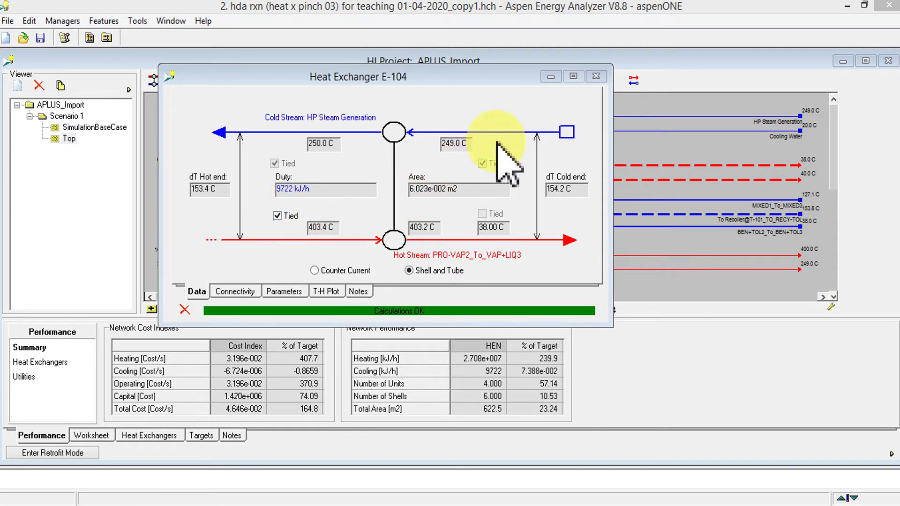
click(595, 76)
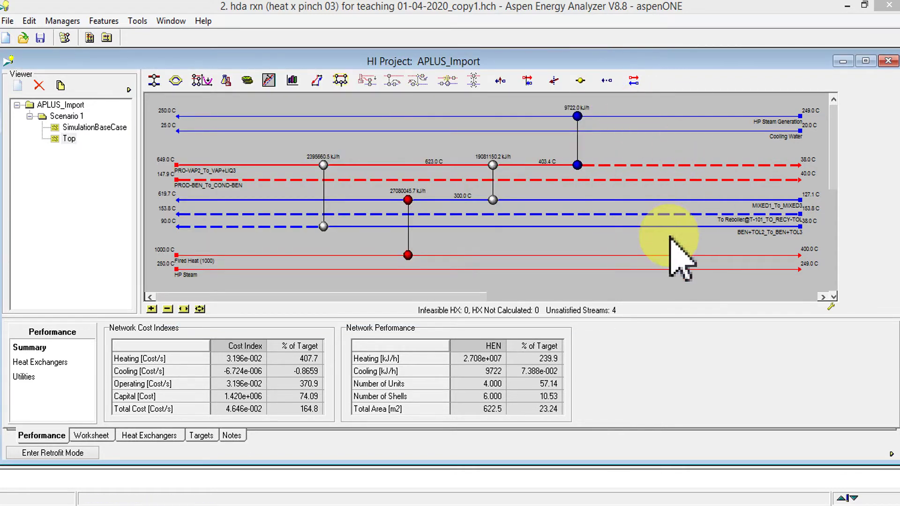
Check the reboiler's steam heater in the Aspen Plus flowsheet and add an exchanger between To Reboiler@T-101_TO_RECY-TOL and HP Steam
click(251, 505)
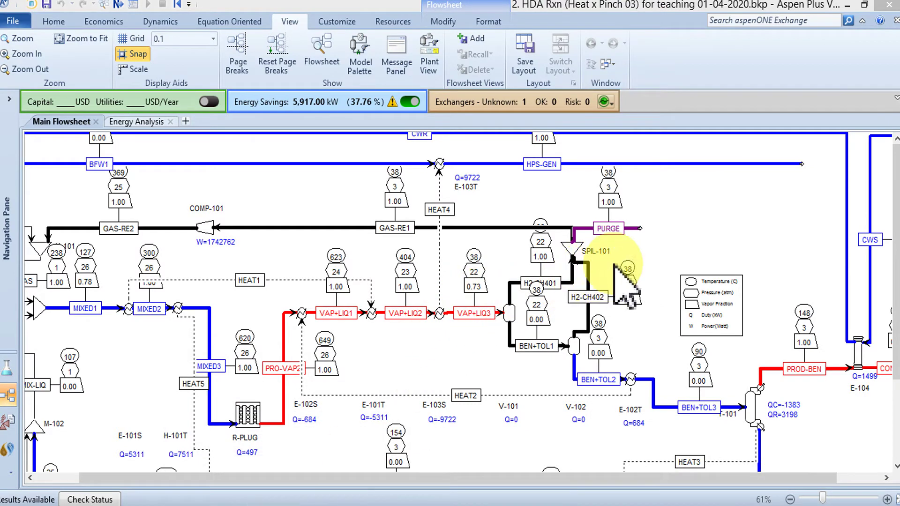
scroll(871, 267, down, 3)
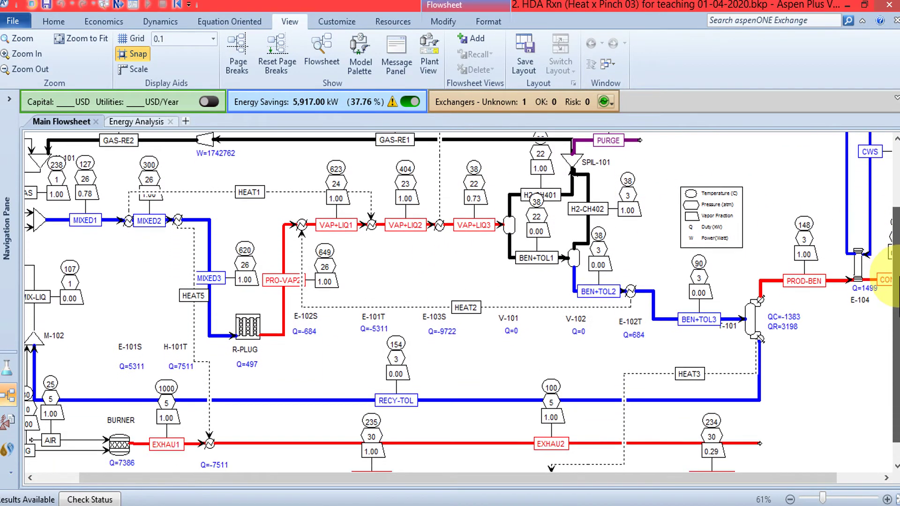
scroll(713, 474, down, 1)
scroll(742, 482, right, 2)
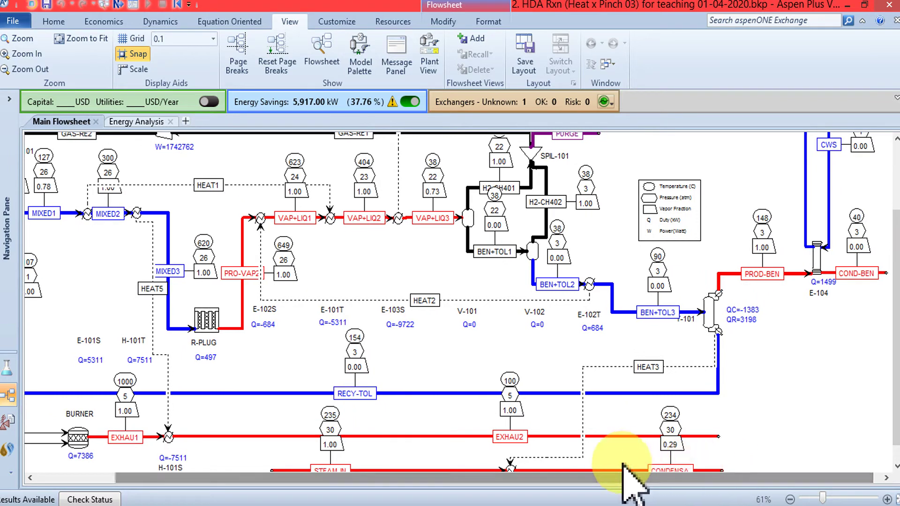
scroll(890, 324, down, 1)
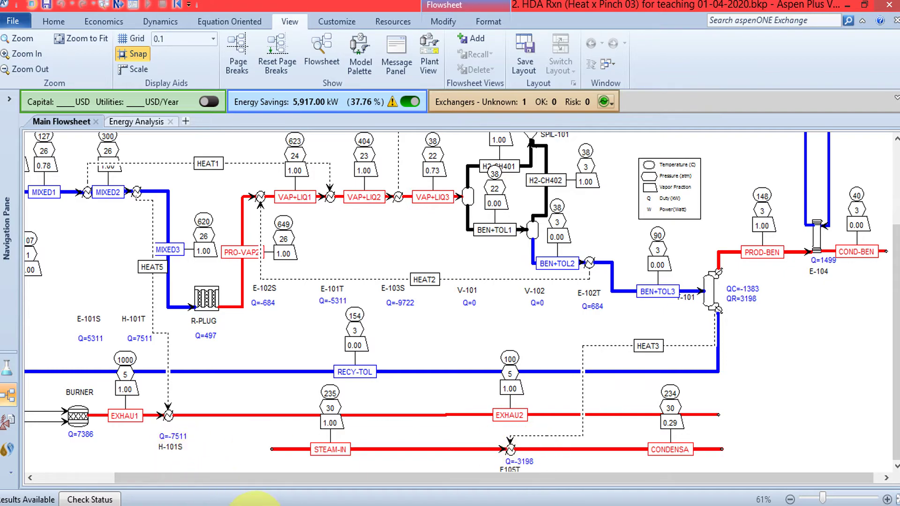
click(256, 502)
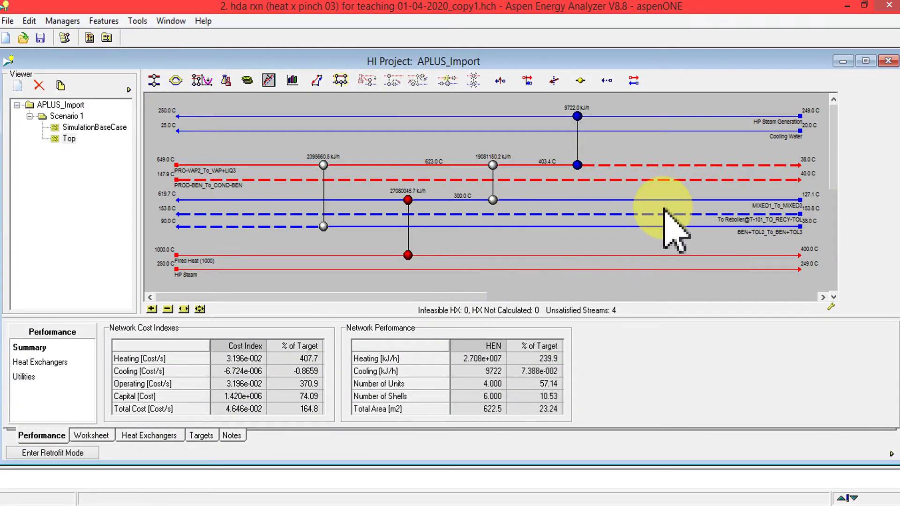
drag(154, 80, 538, 214)
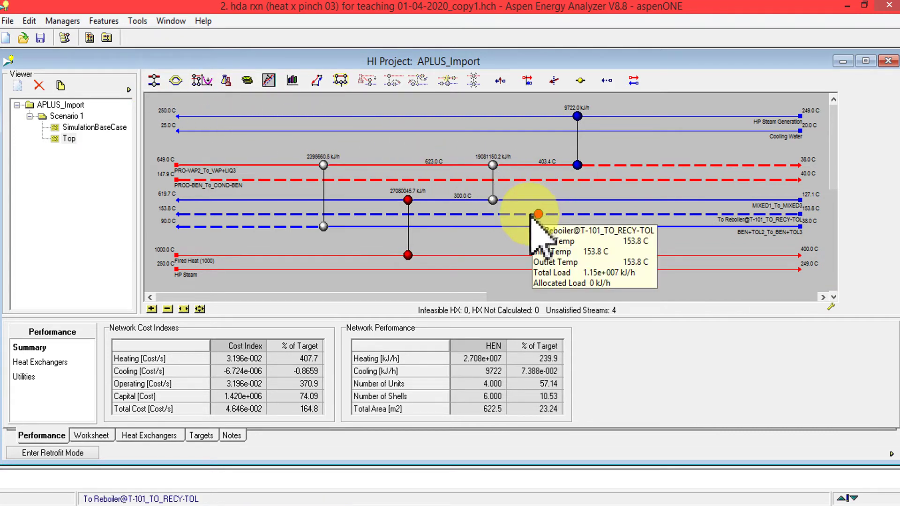
drag(538, 214, 540, 269)
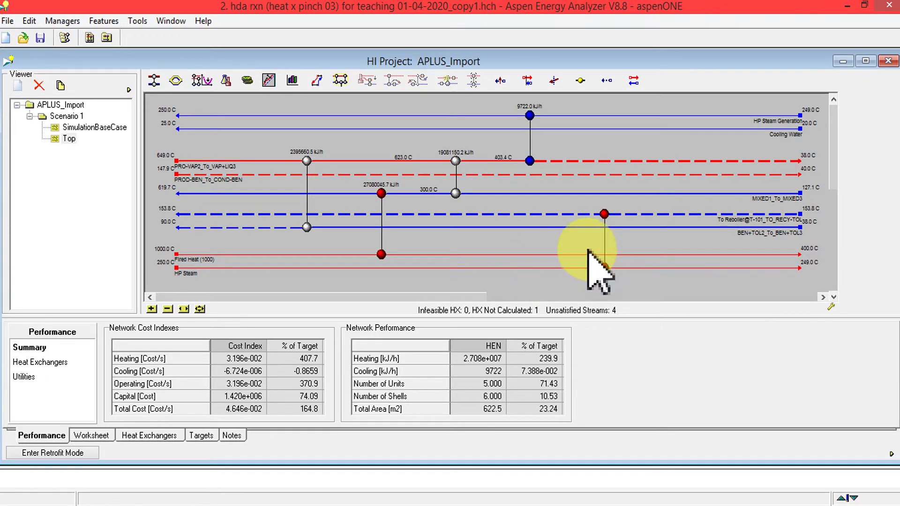
Look up the reboiler steam duty in the Aspen Plus flowsheet, set the reboiler exchanger's duty to 3198 kJ/h, and tie its cold inlet at 153.8 °C
double_click(603, 214)
drag(497, 96, 472, 108)
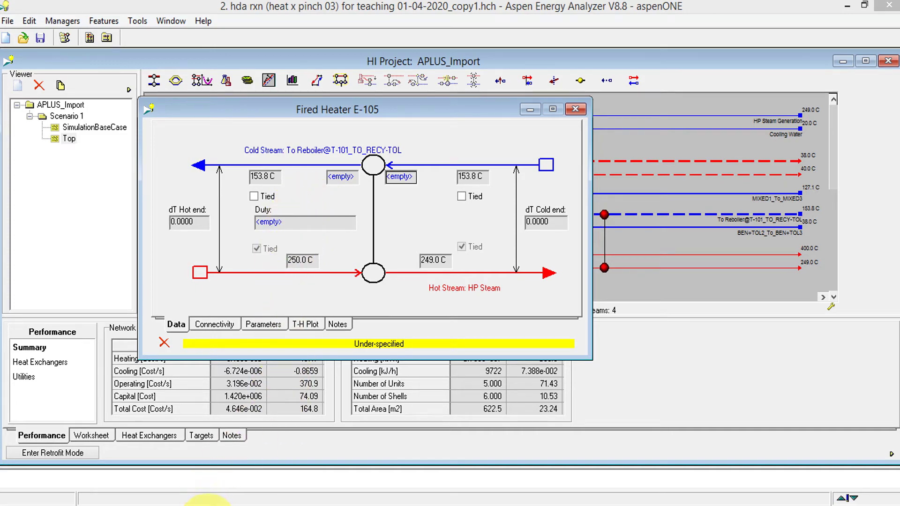
click(169, 505)
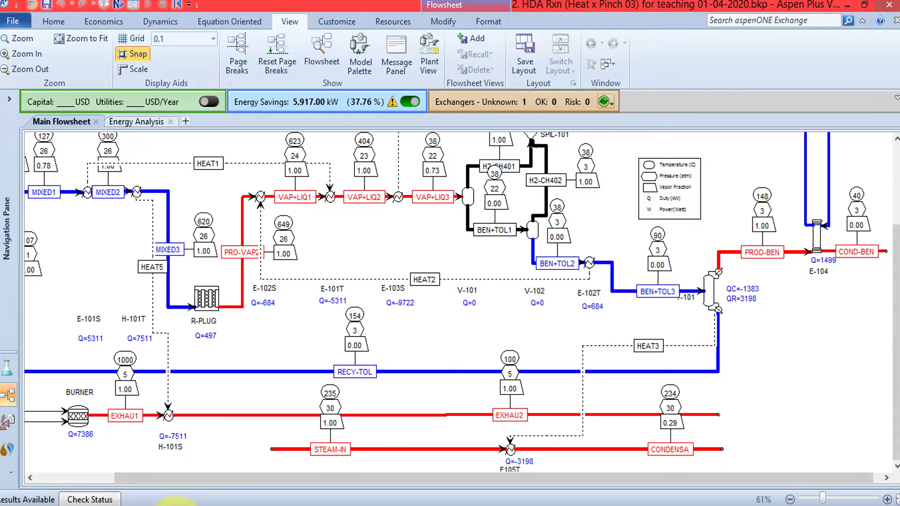
click(175, 505)
click(281, 223)
text(31)
key(Return)
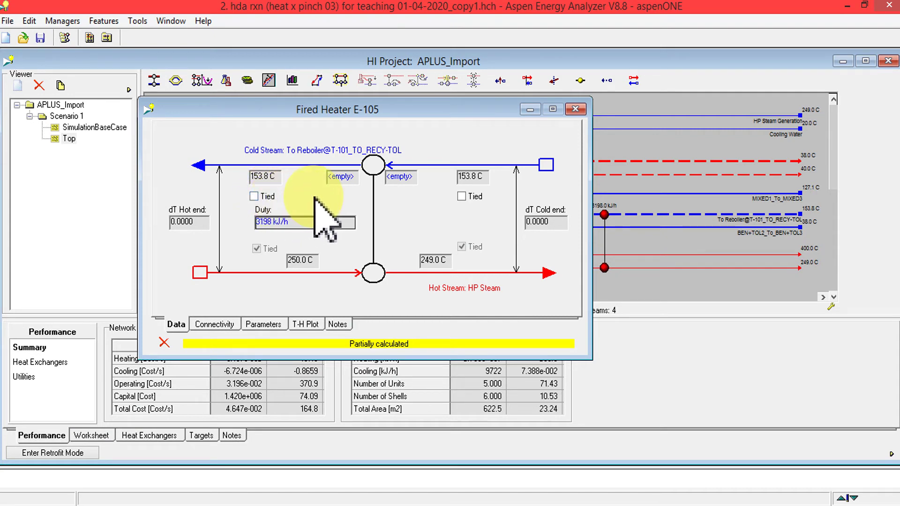
click(462, 196)
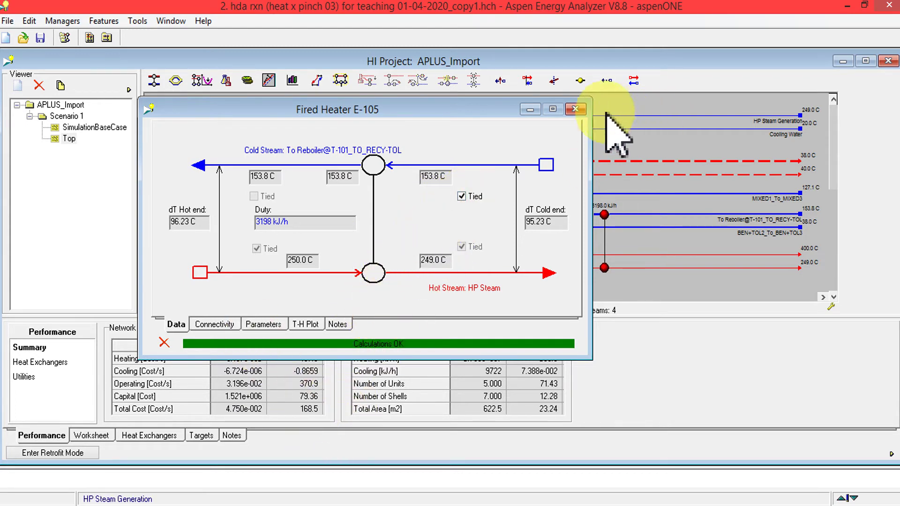
click(575, 109)
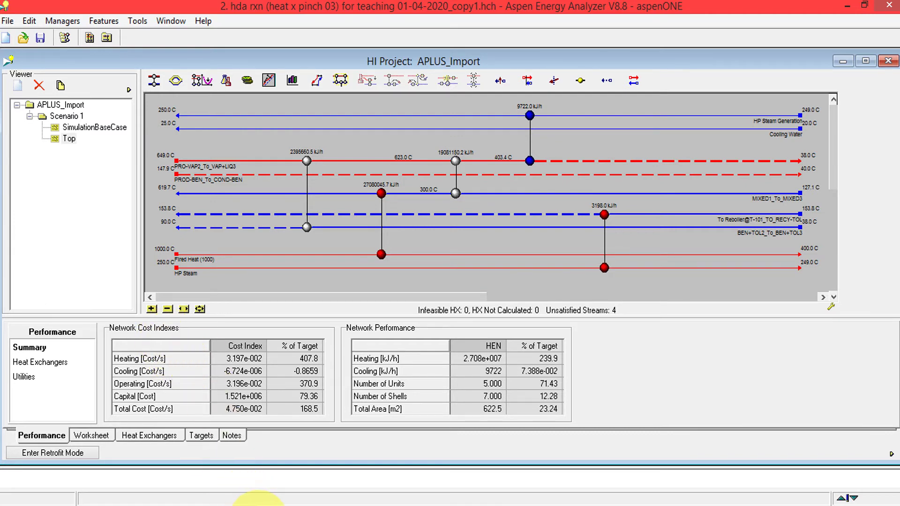
Examine the cooling-water condenser E-104 on PROD-BEN in the Aspen Plus flowsheet and the remaining unsatisfied streams in the network
click(258, 502)
click(257, 502)
click(412, 500)
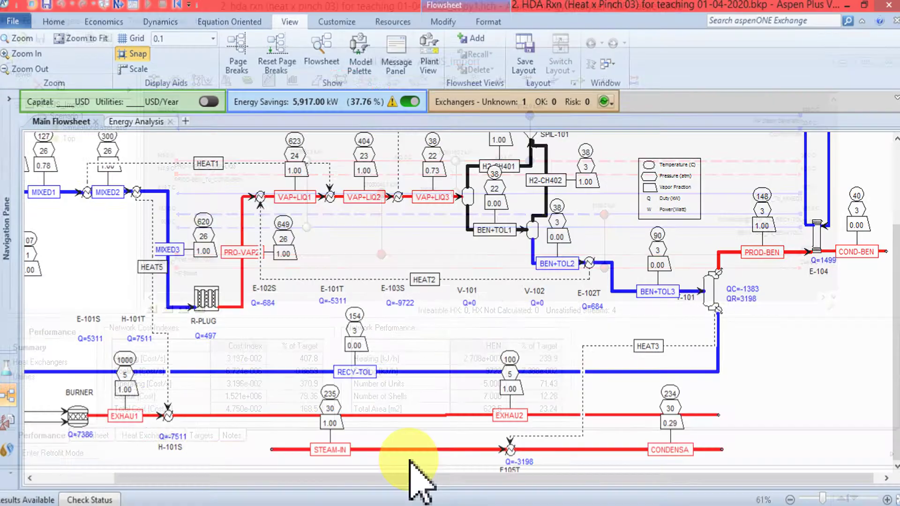
scroll(603, 474, right, 1)
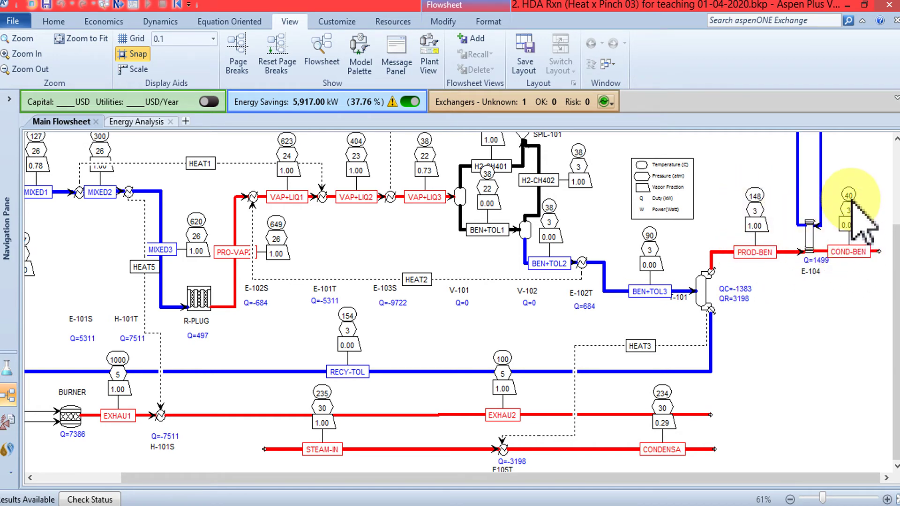
scroll(843, 206, up, 5)
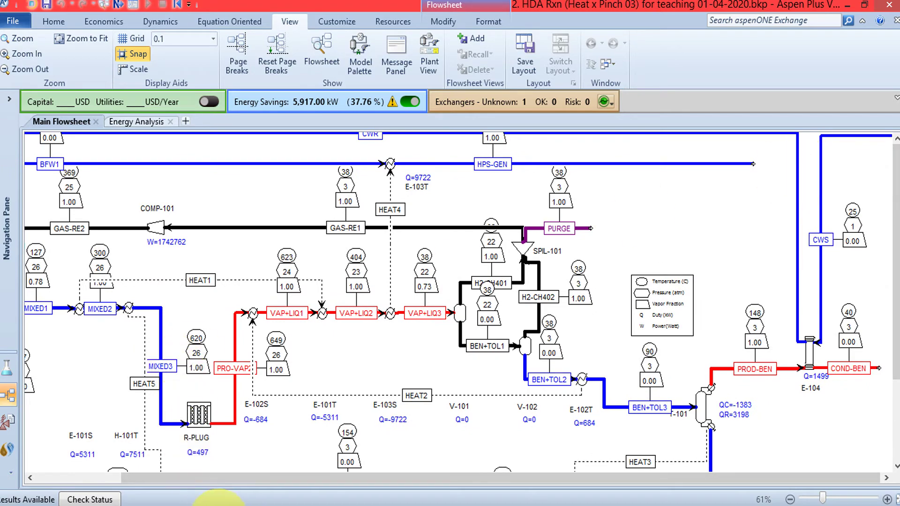
click(256, 499)
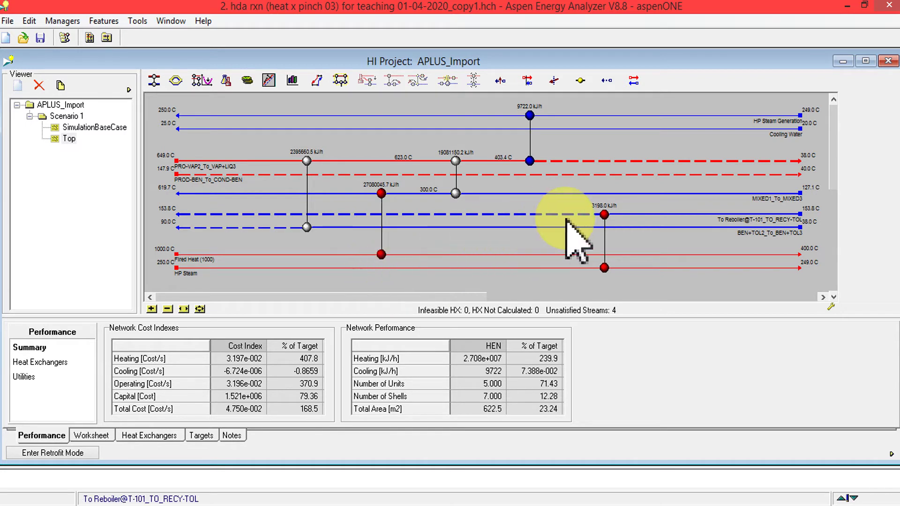
mouse_move(312, 226)
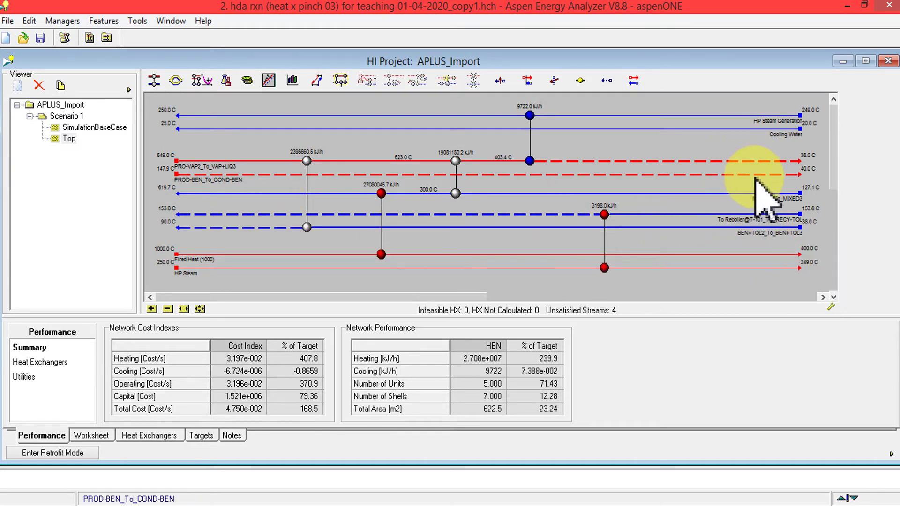
mouse_move(354, 216)
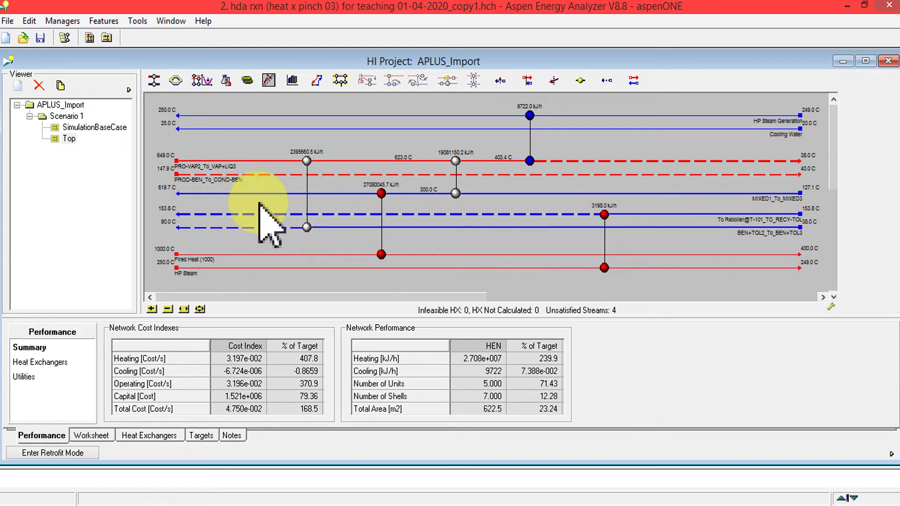
Add an exchanger between PROD-BEN_To_COND-BEN and Cooling Water, tying its hot inlet at 147.9 °C and hot outlet at 40 °C
drag(155, 81, 620, 182)
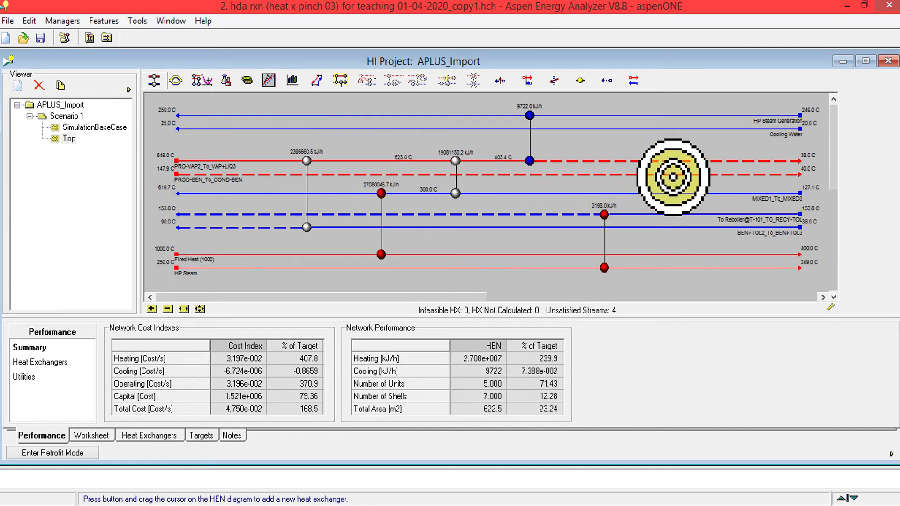
click(670, 174)
drag(670, 174, 668, 129)
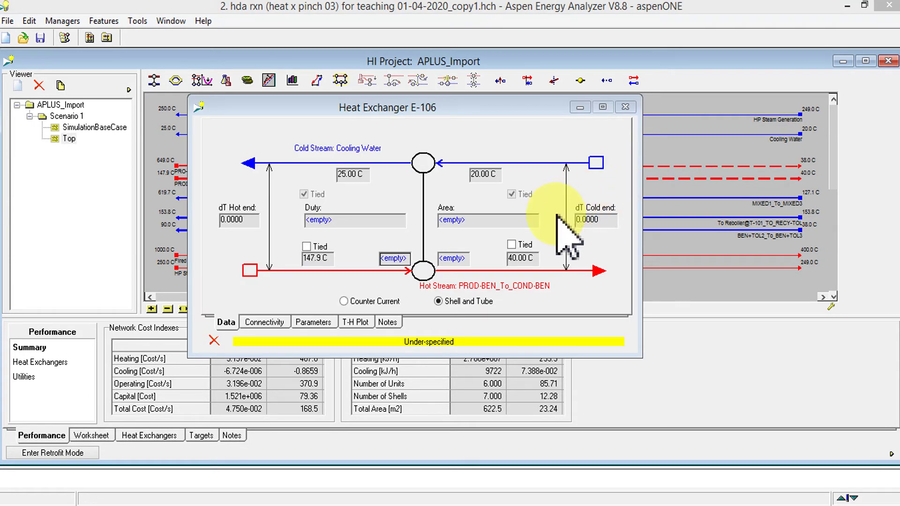
drag(513, 110, 558, 110)
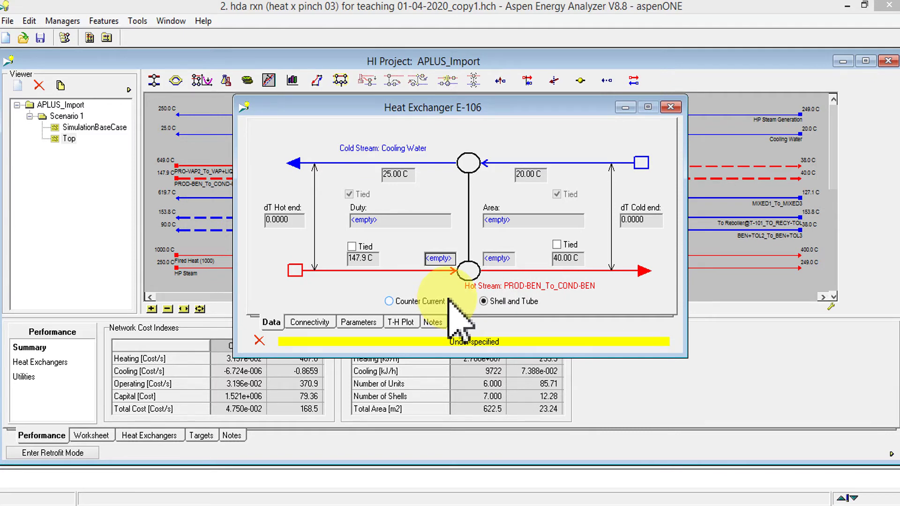
click(359, 248)
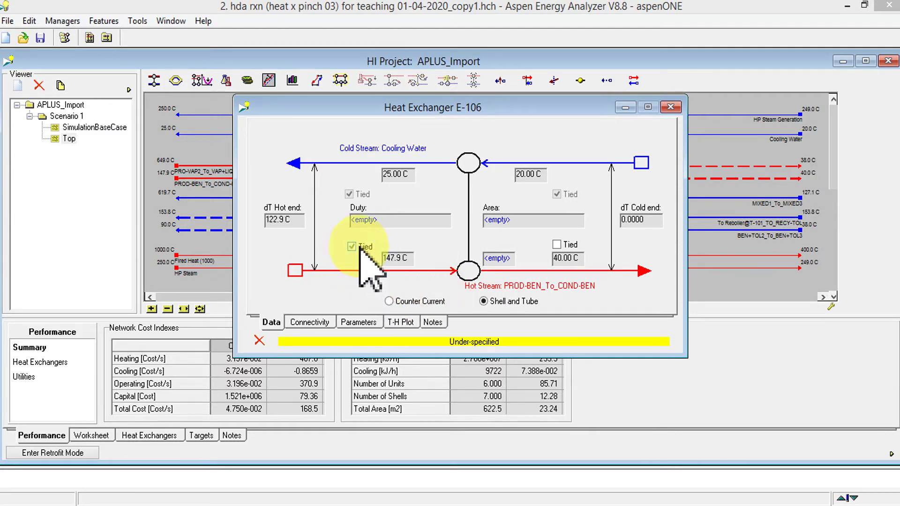
click(557, 244)
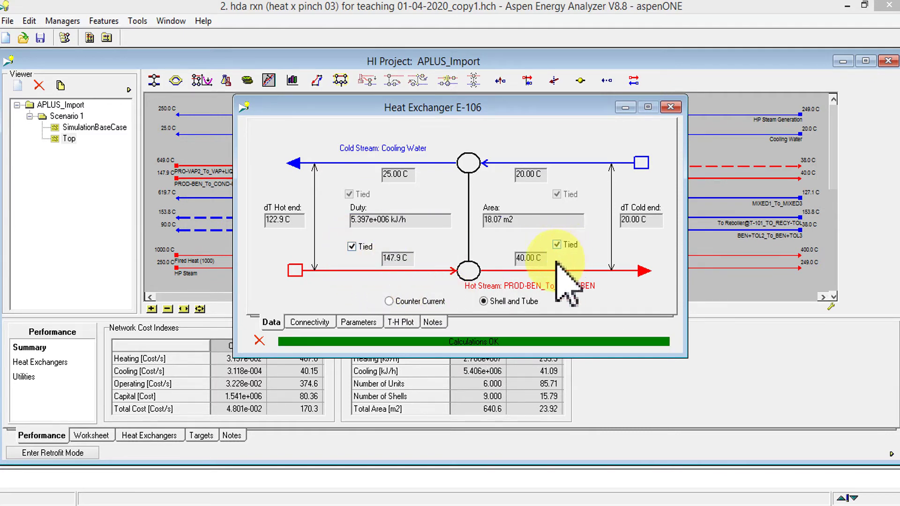
click(670, 107)
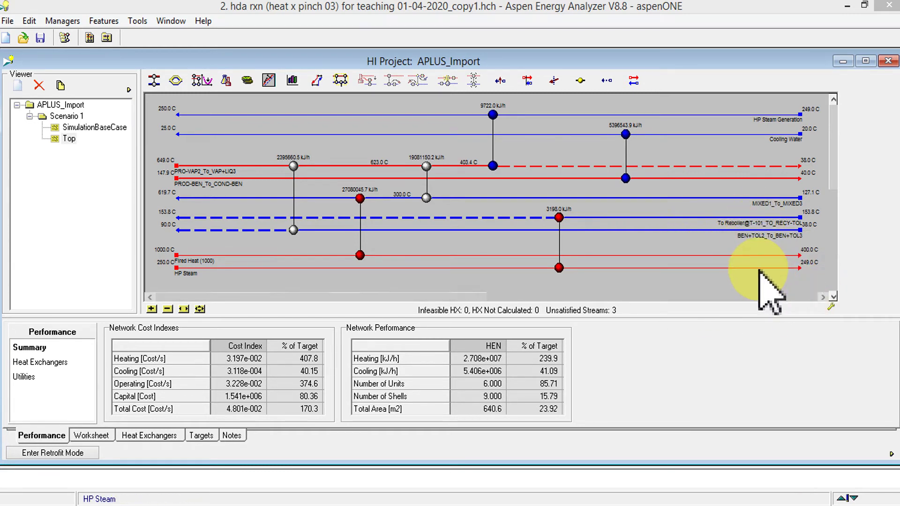
Compare the exchangers placed in the network diagram with the heat exchangers in the Aspen Plus flowsheet, and review the still-unsatisfied streams
mouse_move(294, 202)
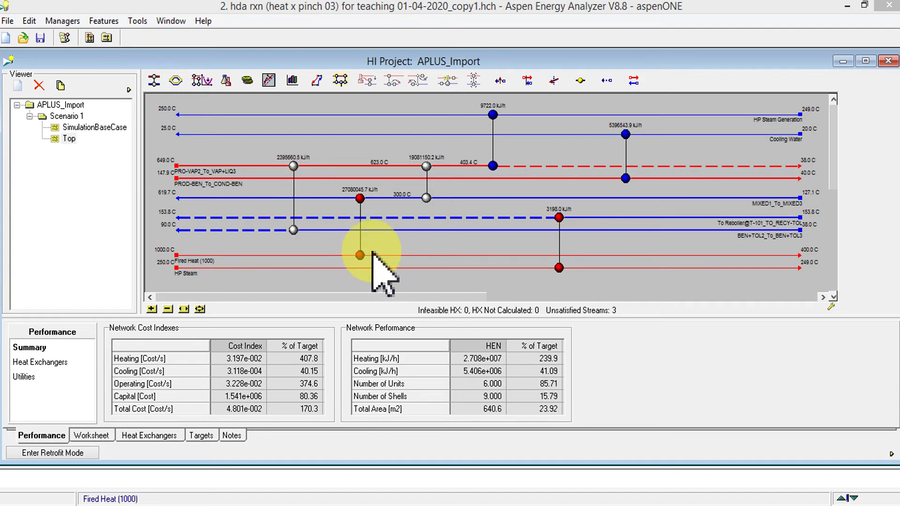
click(253, 498)
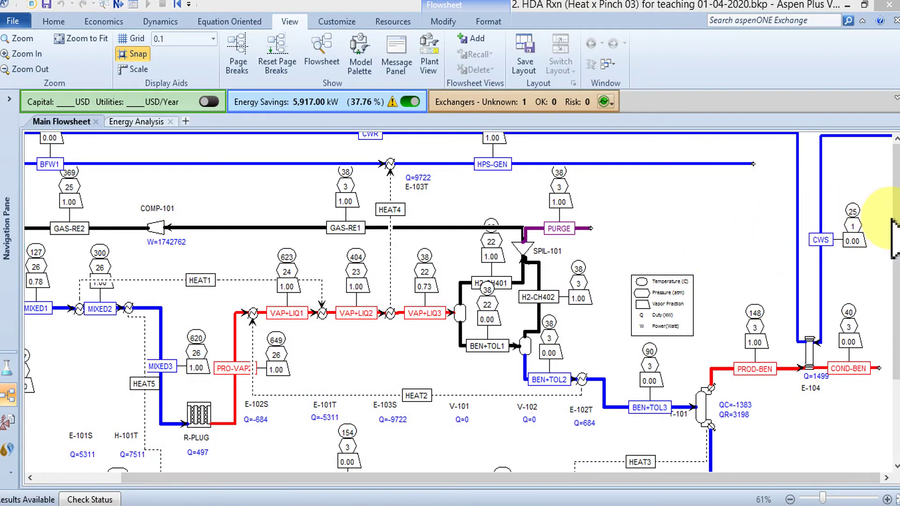
scroll(891, 229, down, 3)
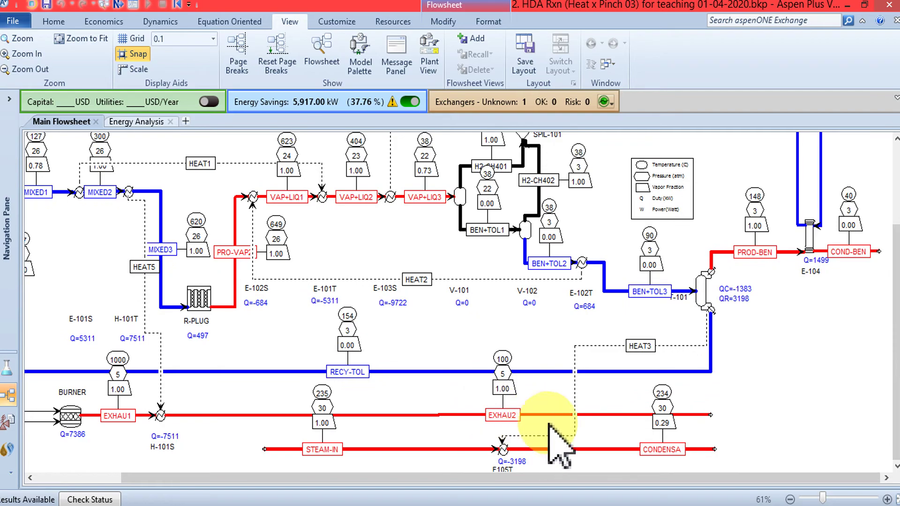
scroll(885, 178, up, 3)
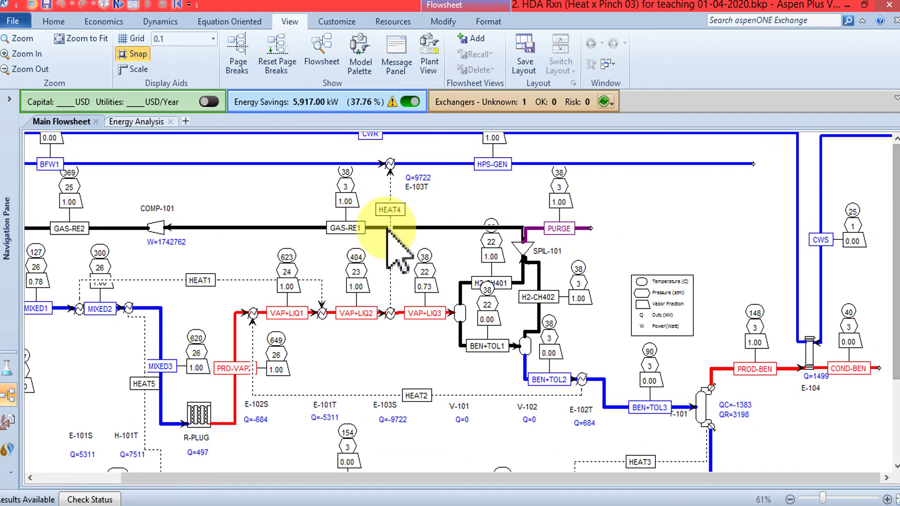
click(251, 492)
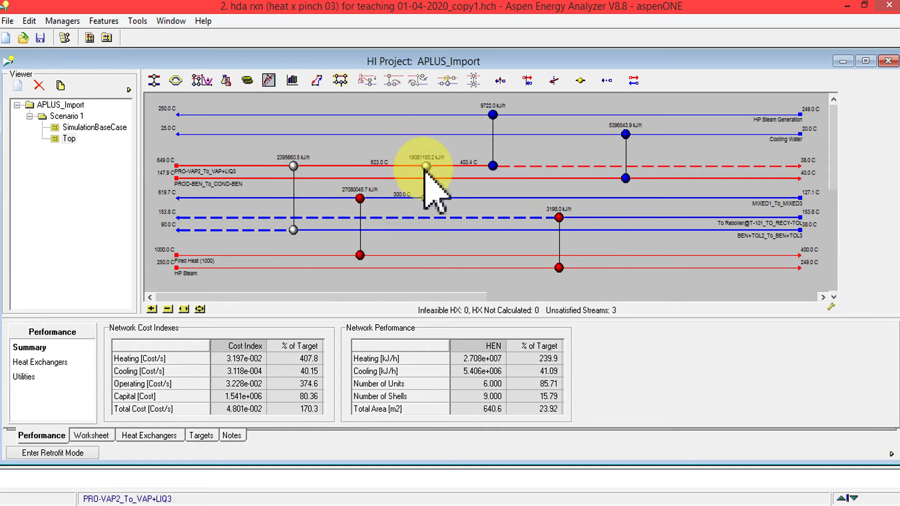
mouse_move(599, 184)
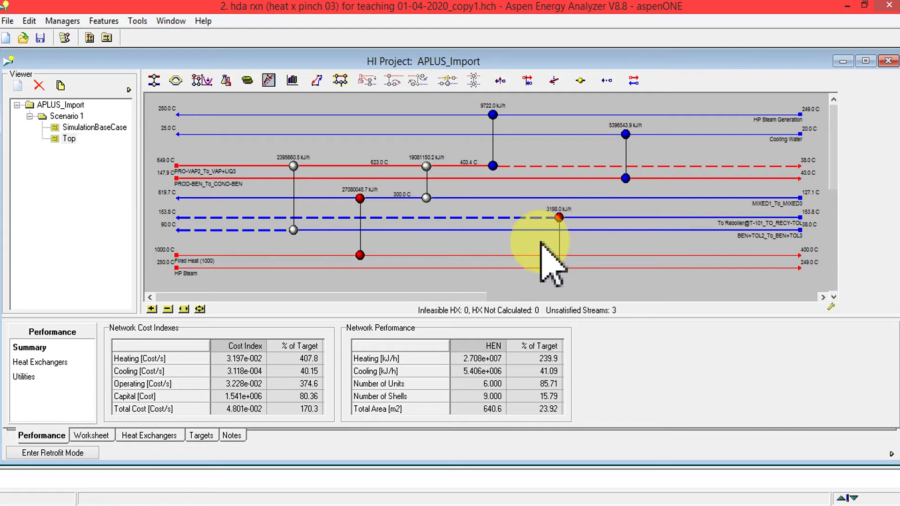
drag(540, 237, 542, 225)
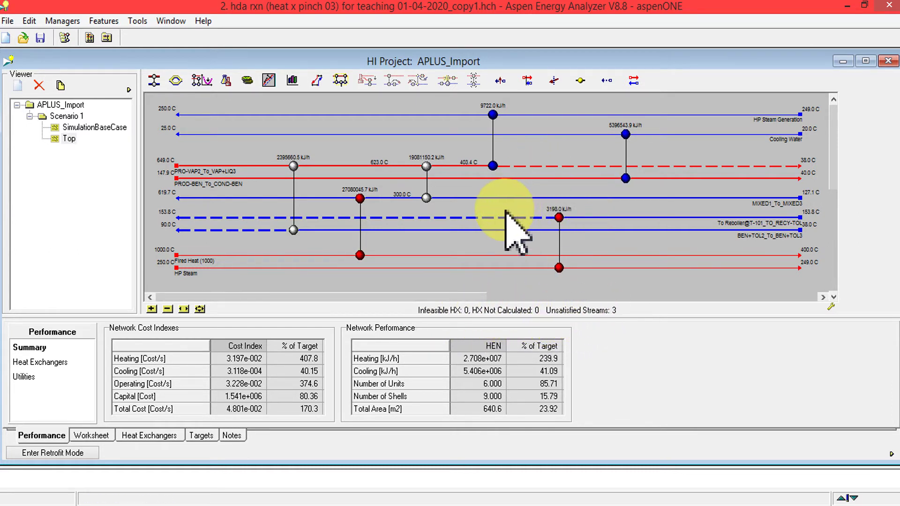
Review the data of the HP Steam Generation exchanger on PRO-VAP2_To_VAP+LIQ3, and show the performance table of all heat exchangers in an enlarged pane
mouse_move(333, 234)
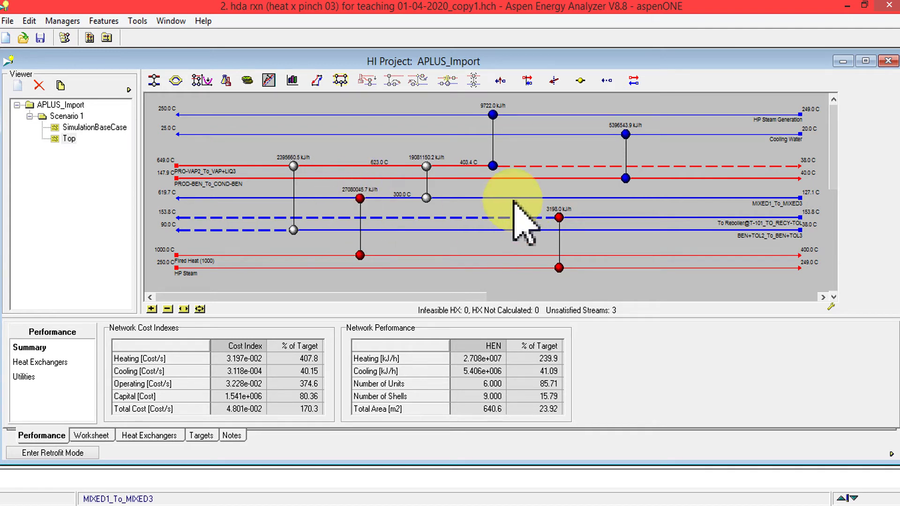
mouse_move(533, 168)
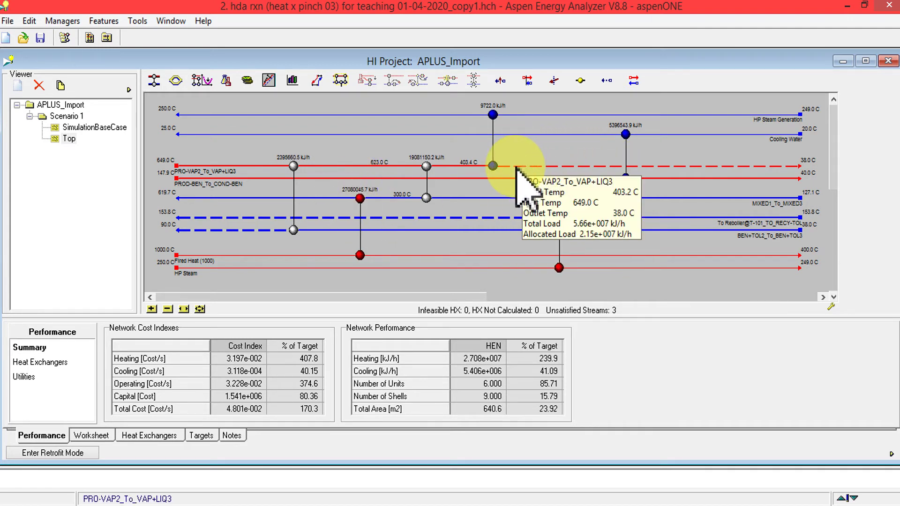
mouse_move(493, 166)
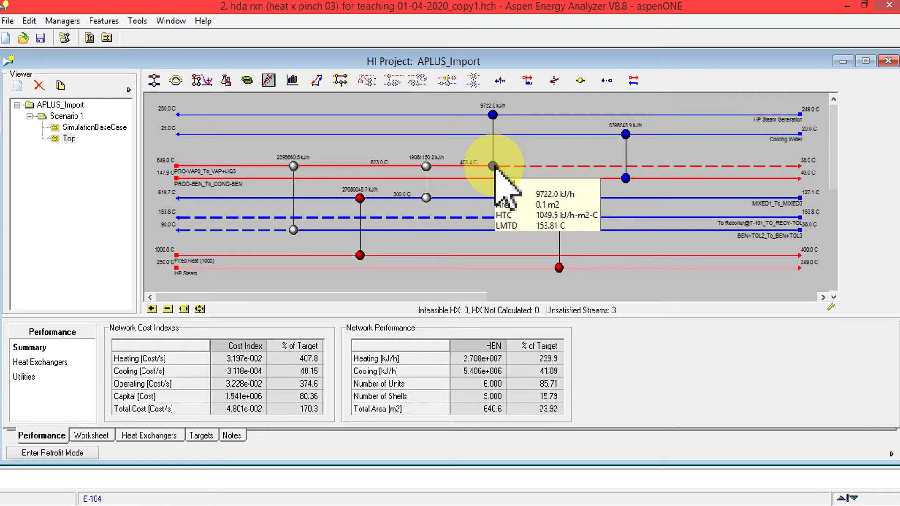
double_click(494, 166)
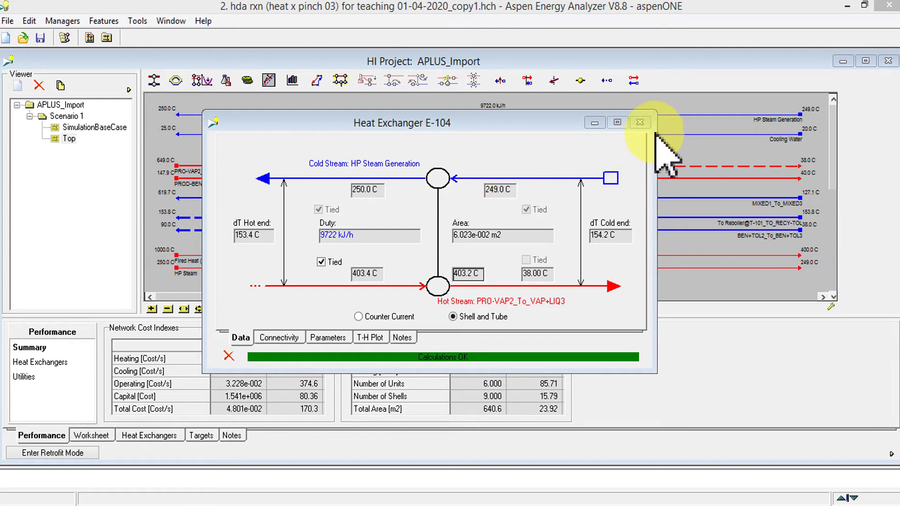
click(640, 123)
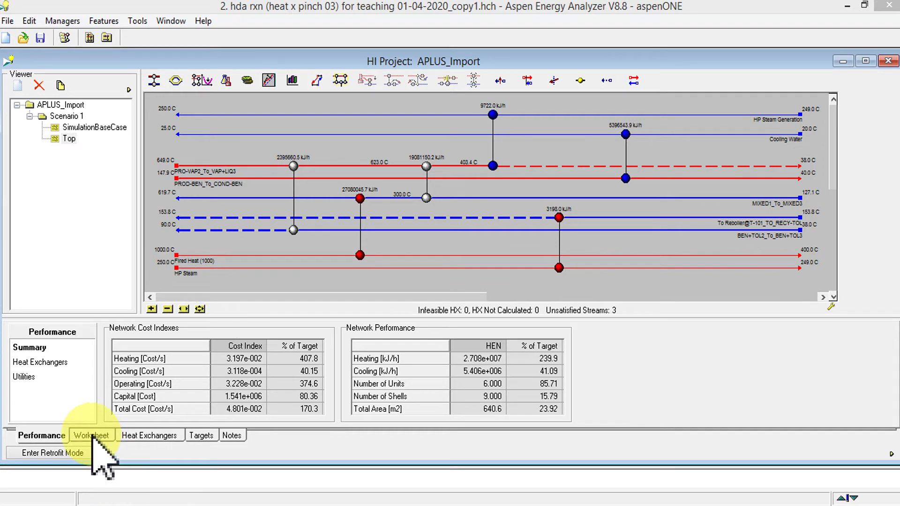
click(53, 366)
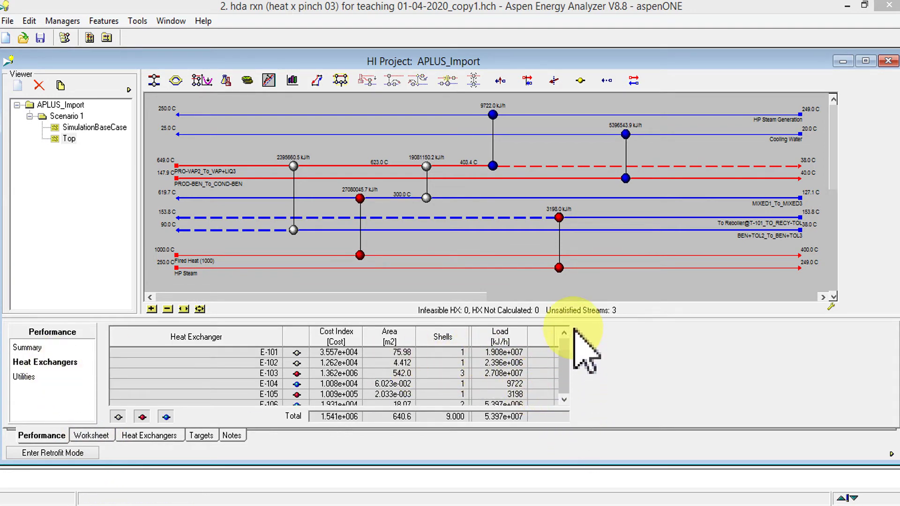
drag(592, 317, 596, 304)
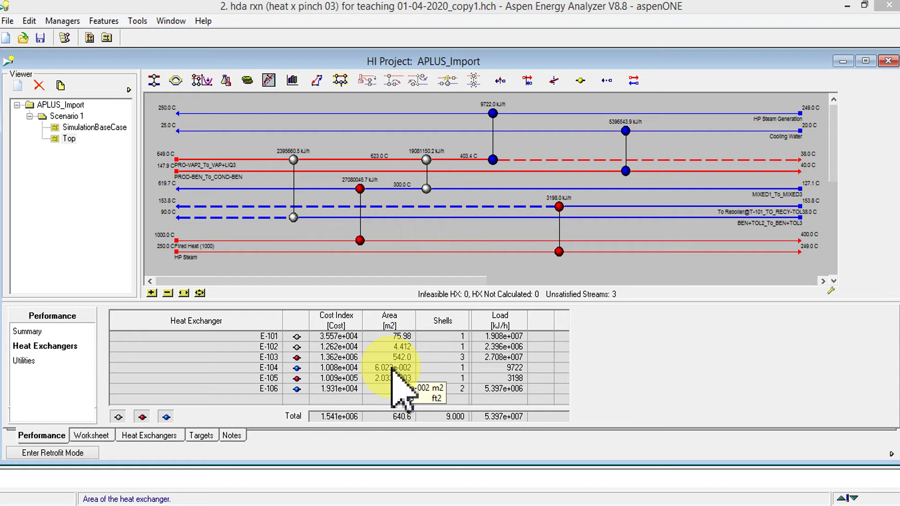
Examine the data, connectivity, cost parameters, temperature-enthalpy plot and notes of the HP Steam reboiler exchanger E-105
mouse_move(559, 251)
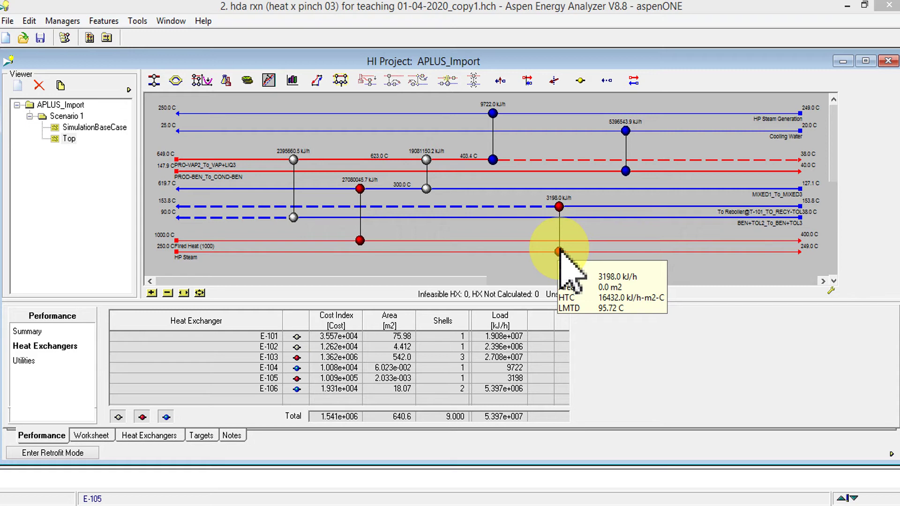
double_click(559, 251)
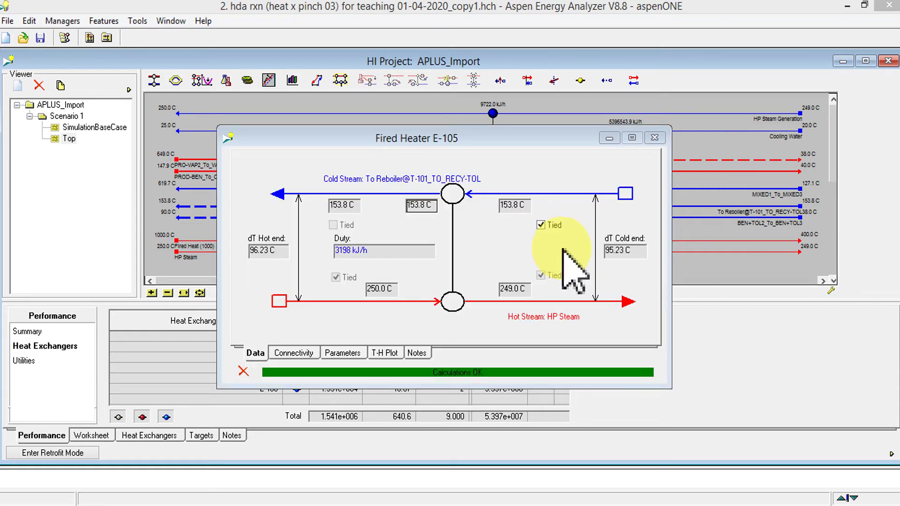
click(283, 352)
click(338, 353)
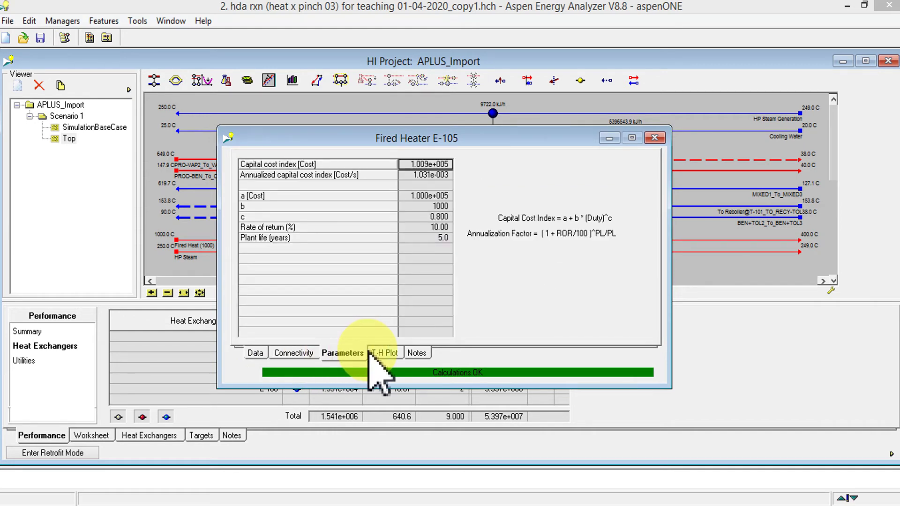
click(384, 354)
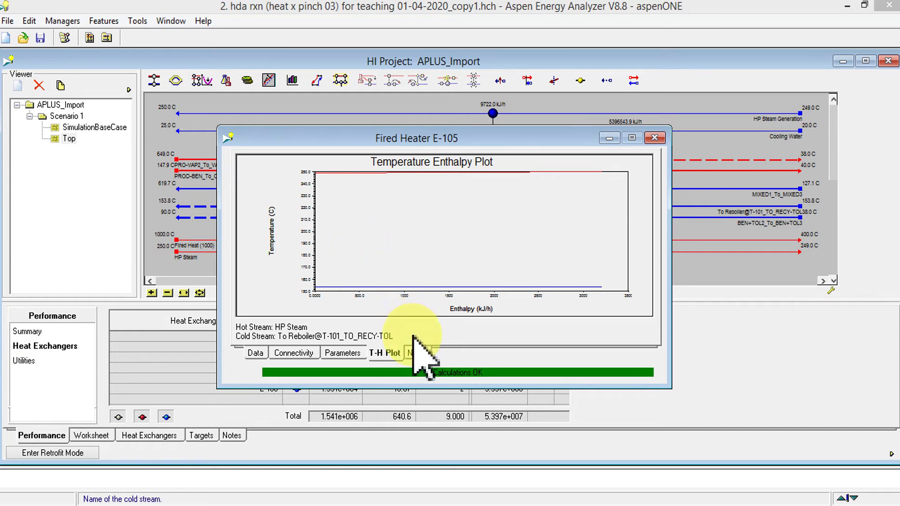
click(255, 355)
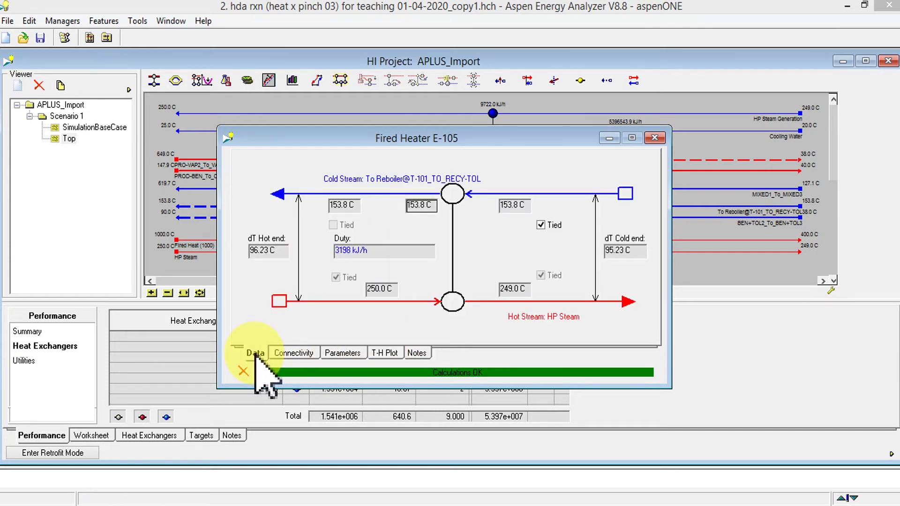
click(284, 354)
click(341, 355)
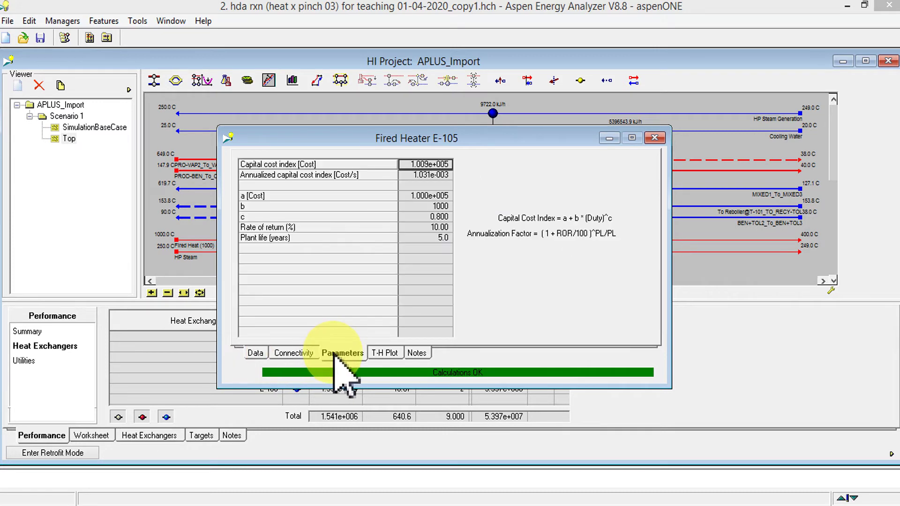
click(377, 353)
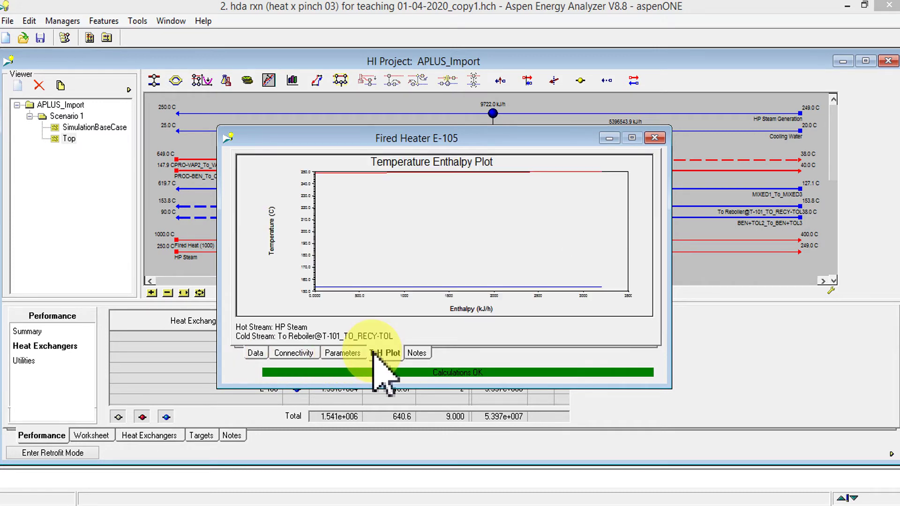
click(415, 354)
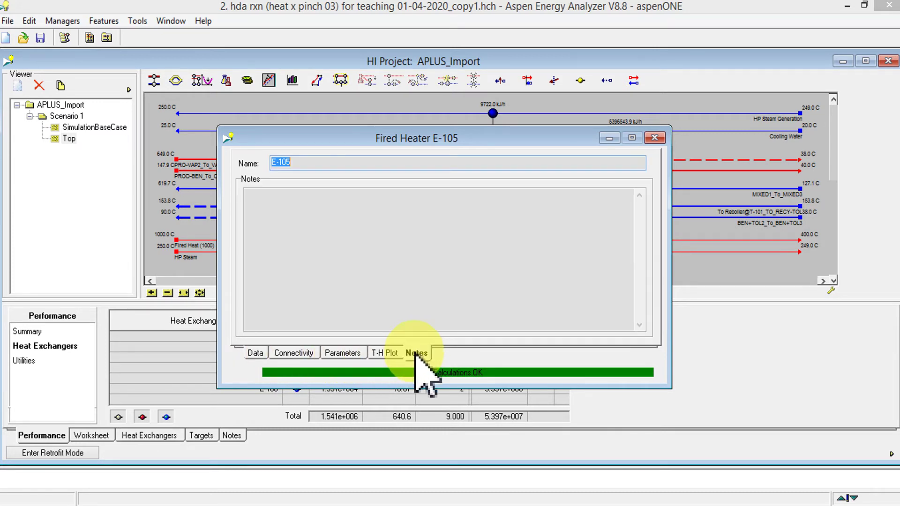
click(655, 137)
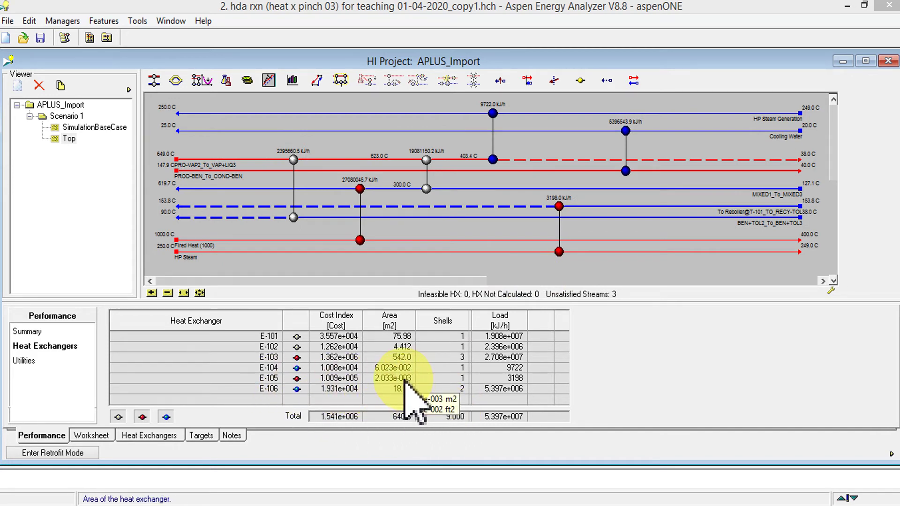
Examine the temperature-enthalpy plot of the HP Steam Generation exchanger E-104
mouse_move(361, 240)
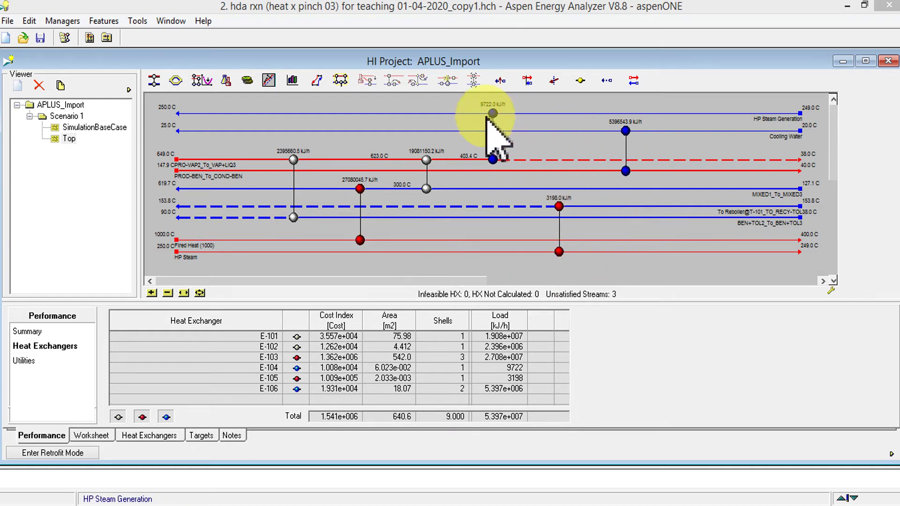
mouse_move(492, 114)
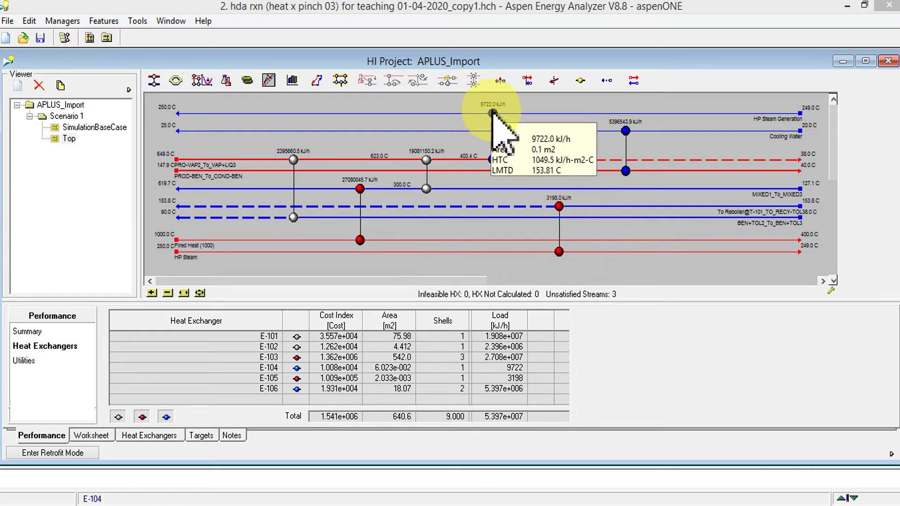
double_click(492, 160)
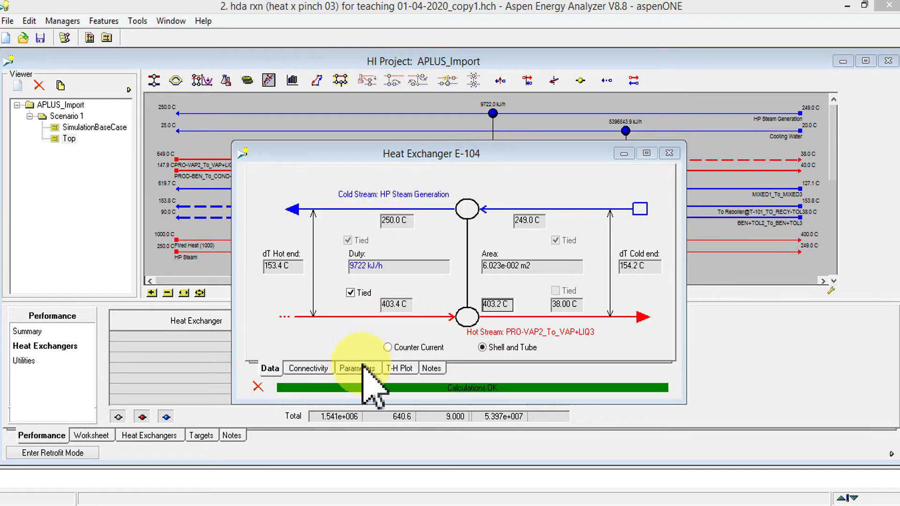
click(399, 368)
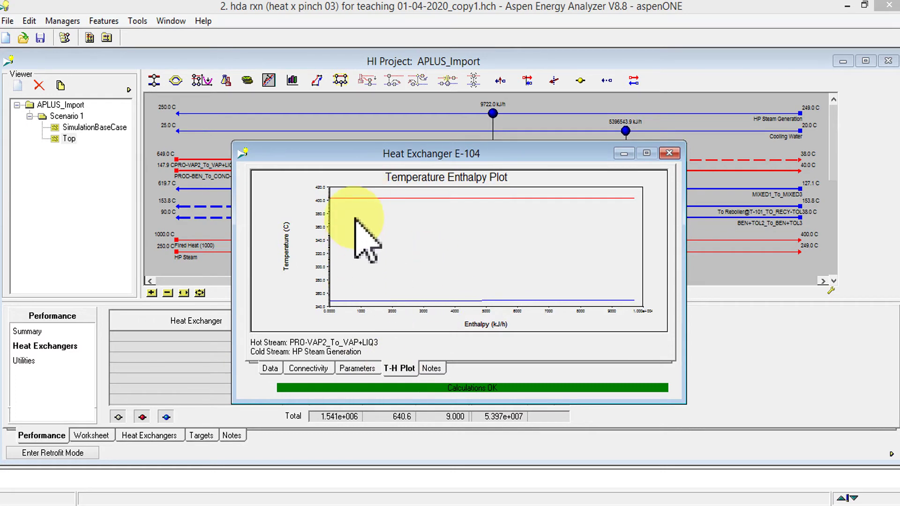
click(669, 154)
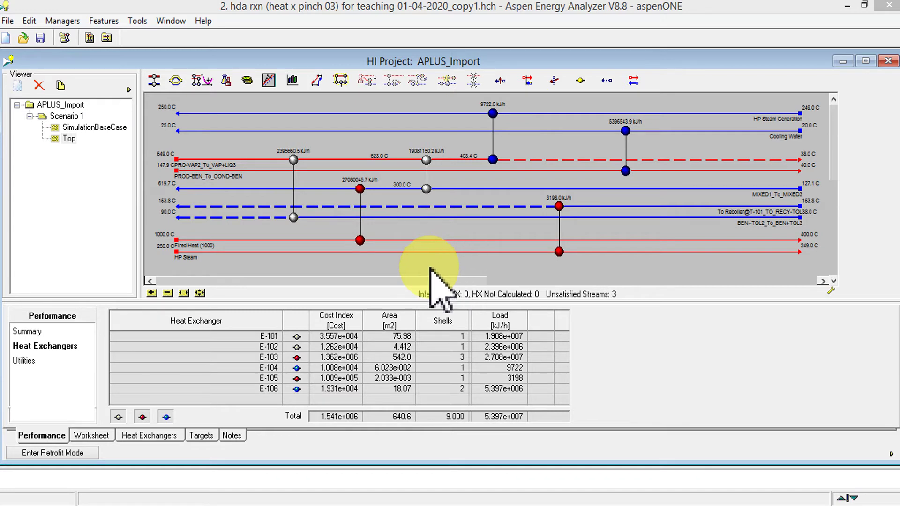
Review the utility costs and loads, the exchanger worksheet and the heat exchanger summary of the network
click(26, 361)
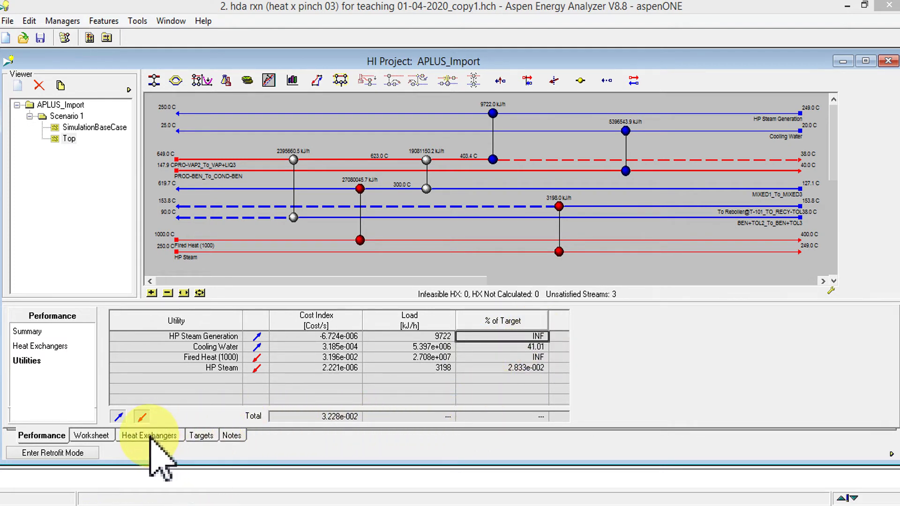
click(110, 436)
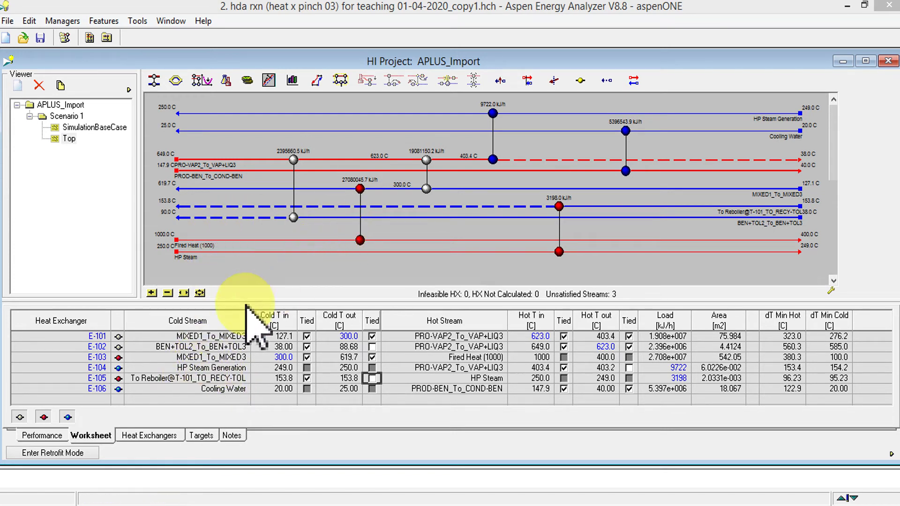
click(149, 435)
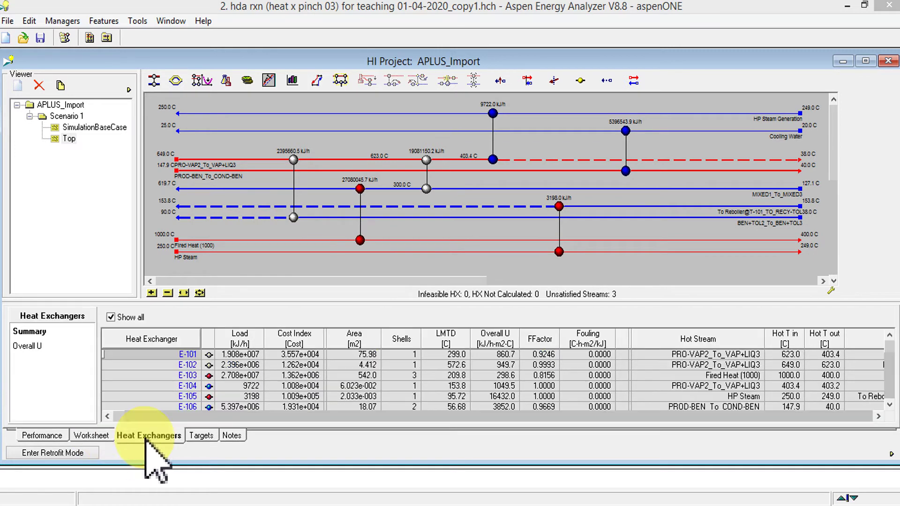
Examine the network's energy, unit, area and cost targets, including the capital and total cost indexes
click(202, 435)
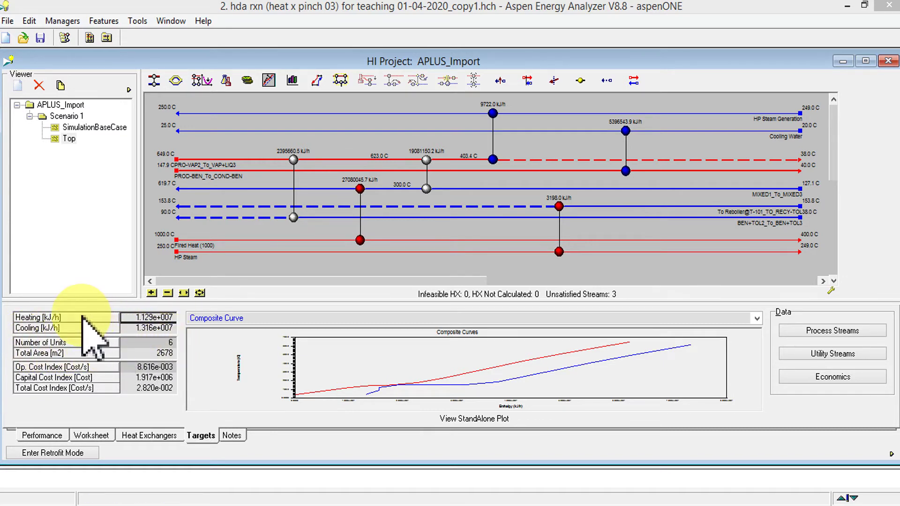
mouse_move(143, 331)
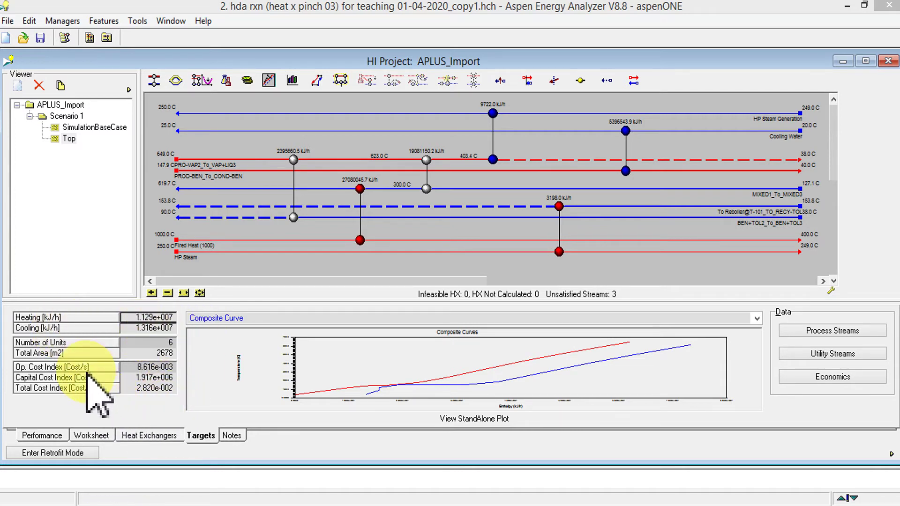
click(140, 378)
mouse_move(148, 394)
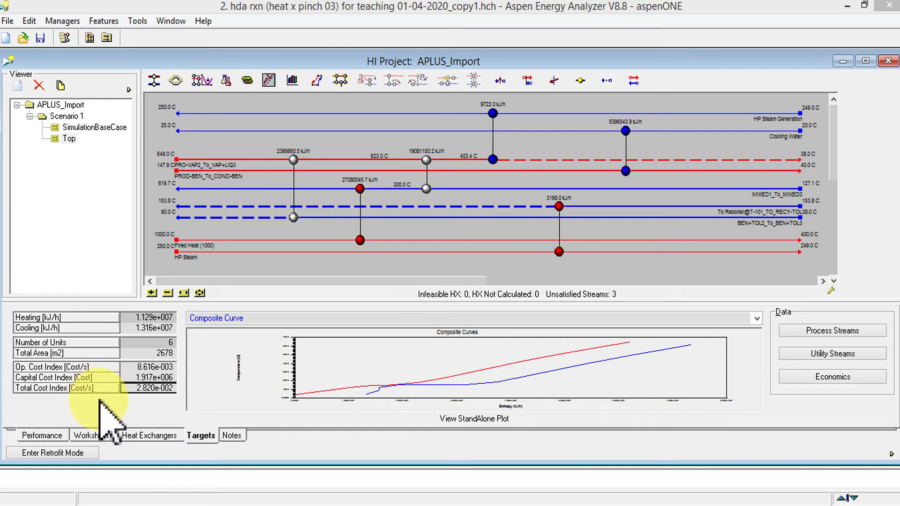
Display the Grand Composite Curve in the targets plot and check the graph's display options
click(757, 318)
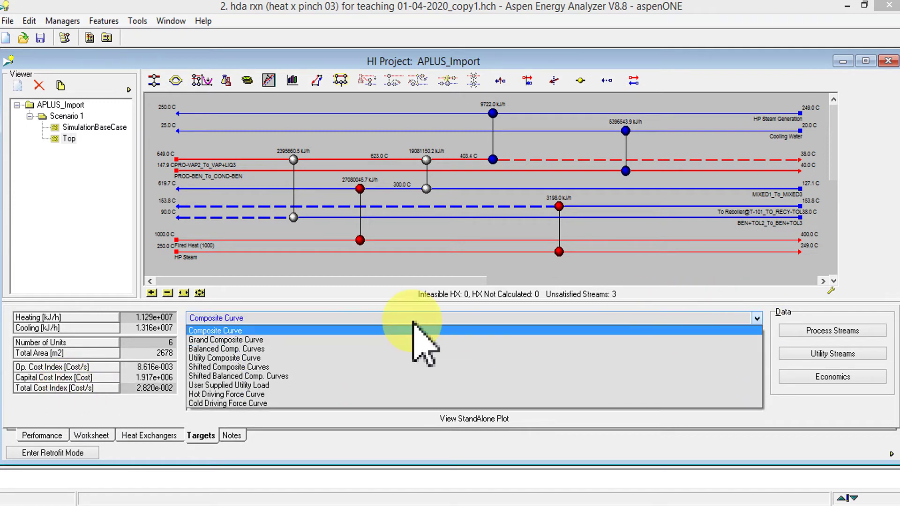
click(256, 339)
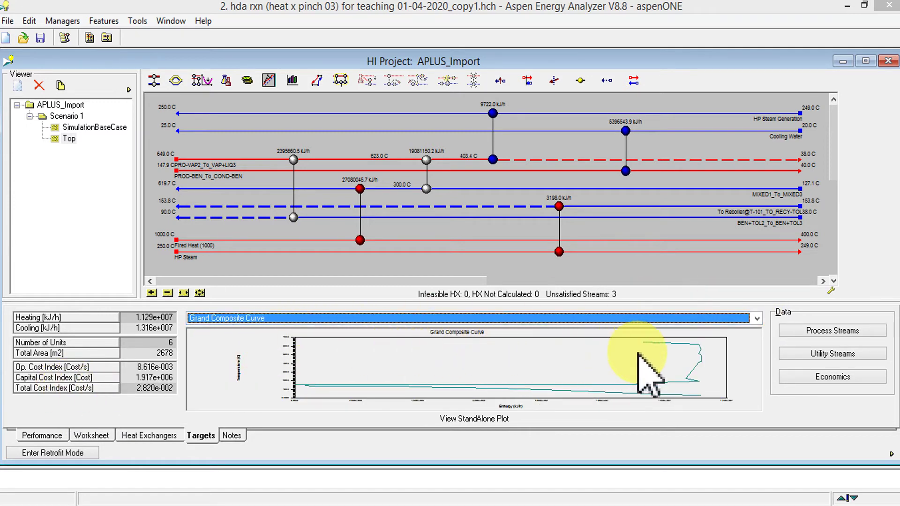
right_click(492, 368)
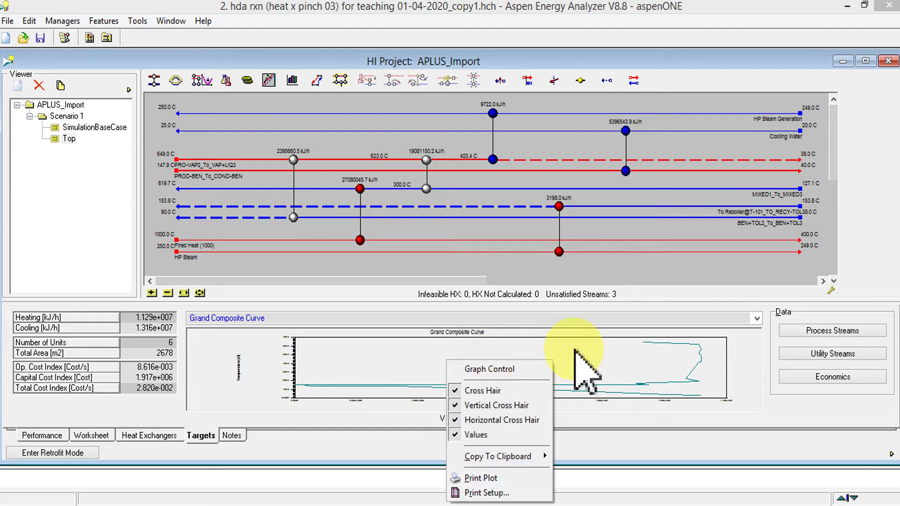
click(483, 394)
View the Balanced Composite Curves and the Shifted Composite Curves, and inspect the streams in the segment where the shifted curves meet
click(756, 318)
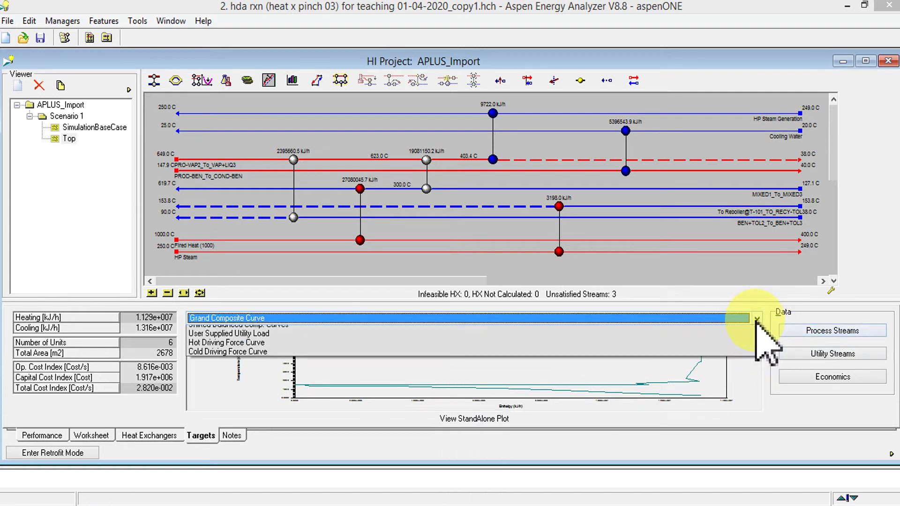
click(256, 349)
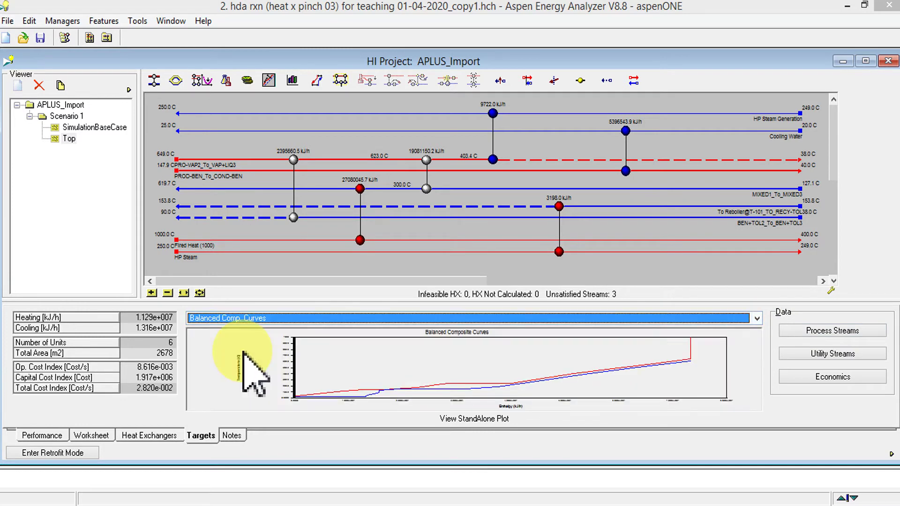
click(756, 318)
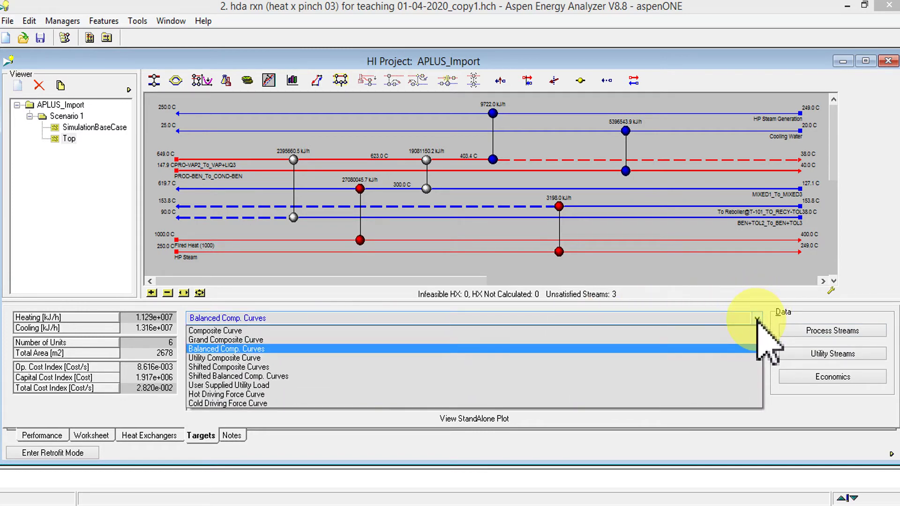
click(226, 366)
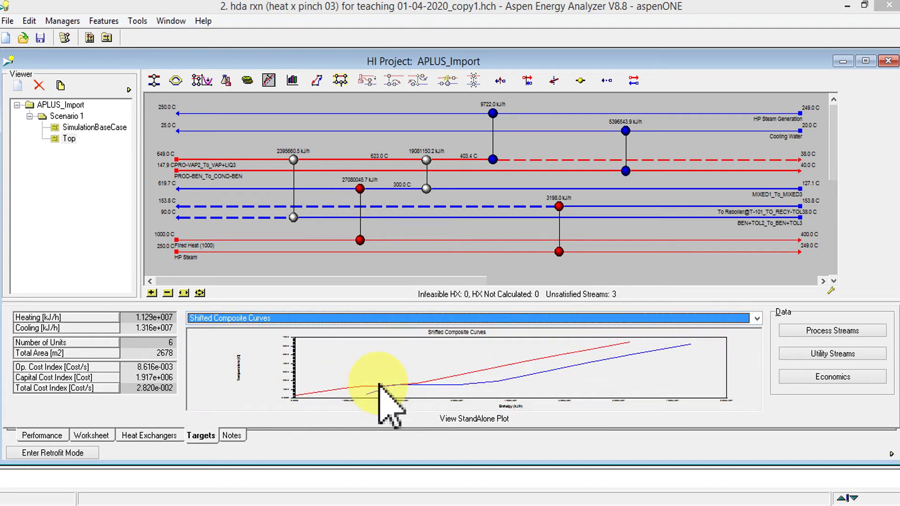
mouse_move(382, 388)
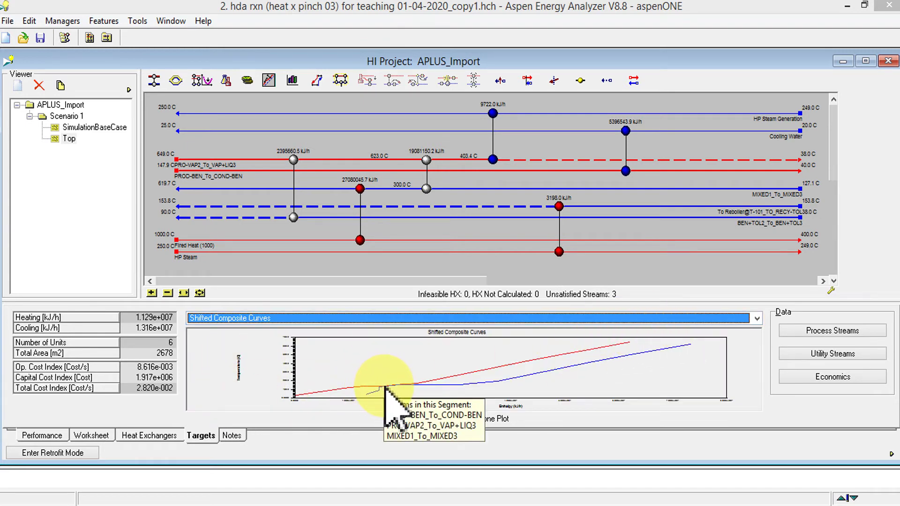
Examine the Shifted Composite Curves at a larger plot size, restore the pane layout, and check the heat exchanger and target data
click(385, 388)
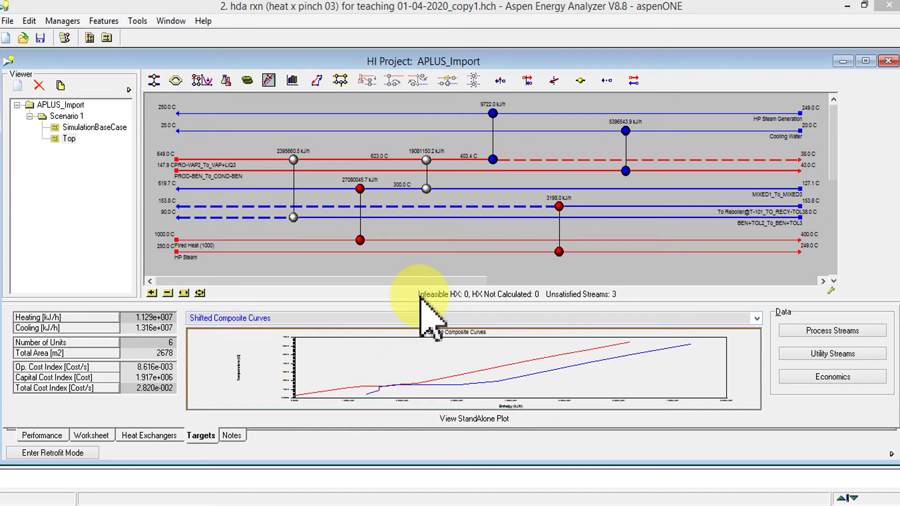
drag(422, 301, 422, 224)
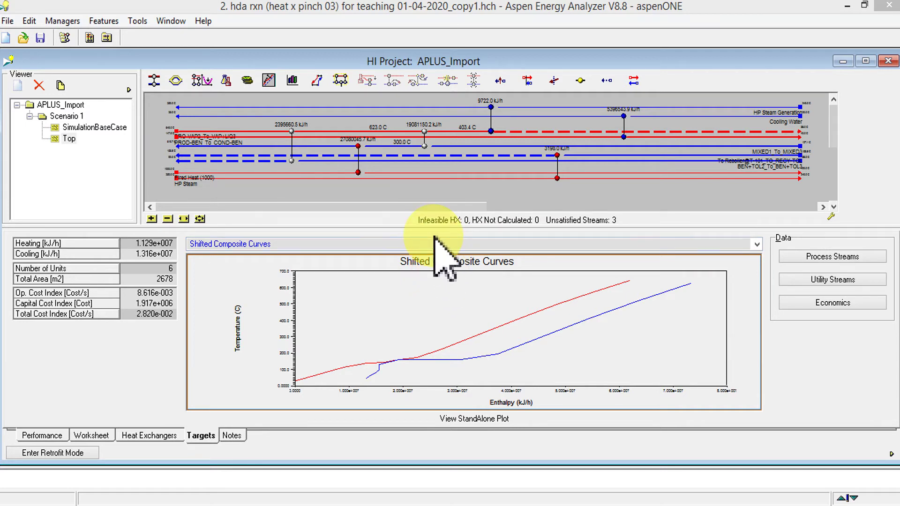
drag(436, 229, 436, 300)
click(155, 435)
click(203, 436)
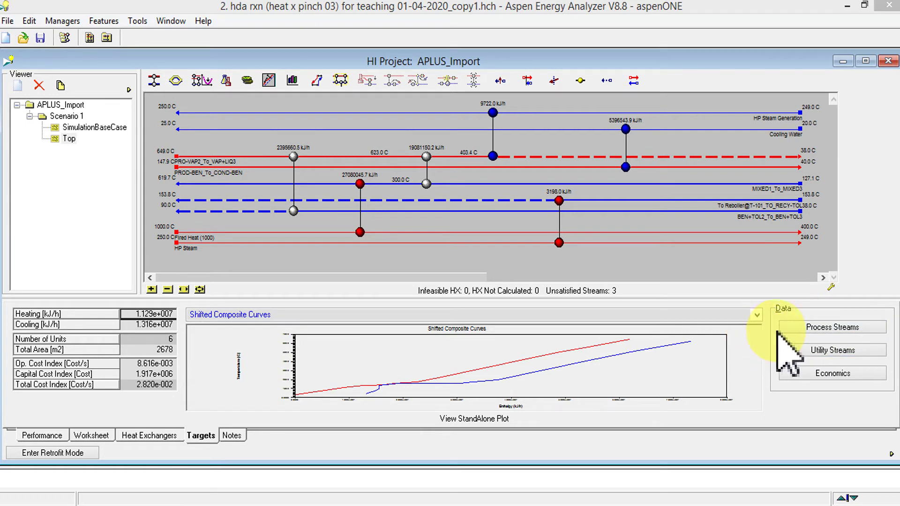
Review Scenario 1's process stream data and utility stream data, including flow rates, target loads and DT contributions
click(823, 332)
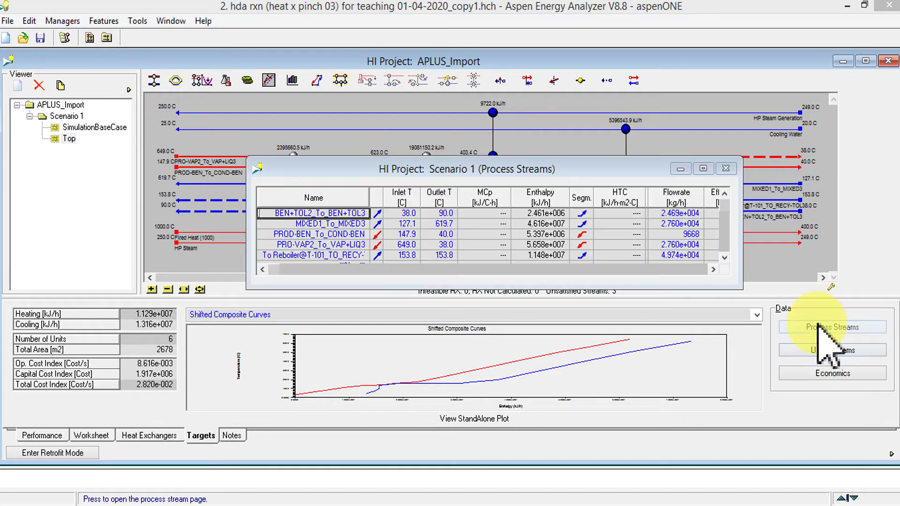
drag(642, 157, 640, 131)
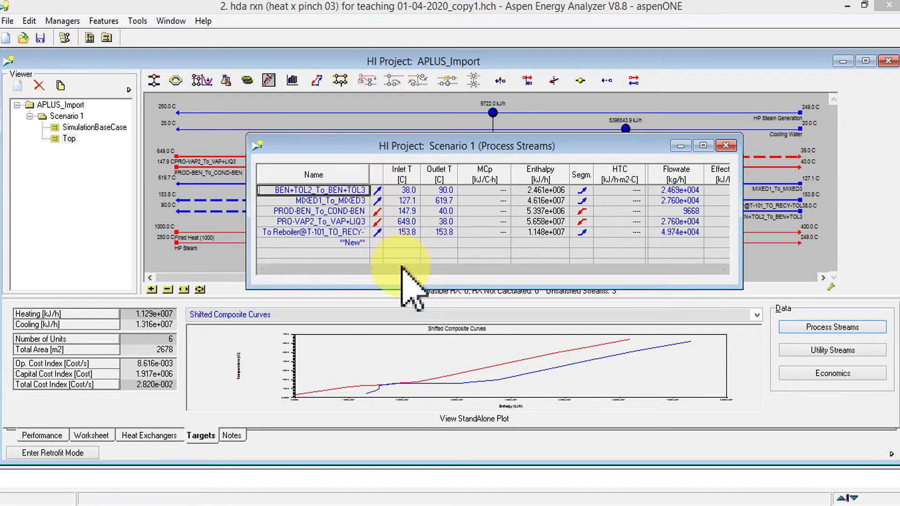
drag(381, 271, 542, 291)
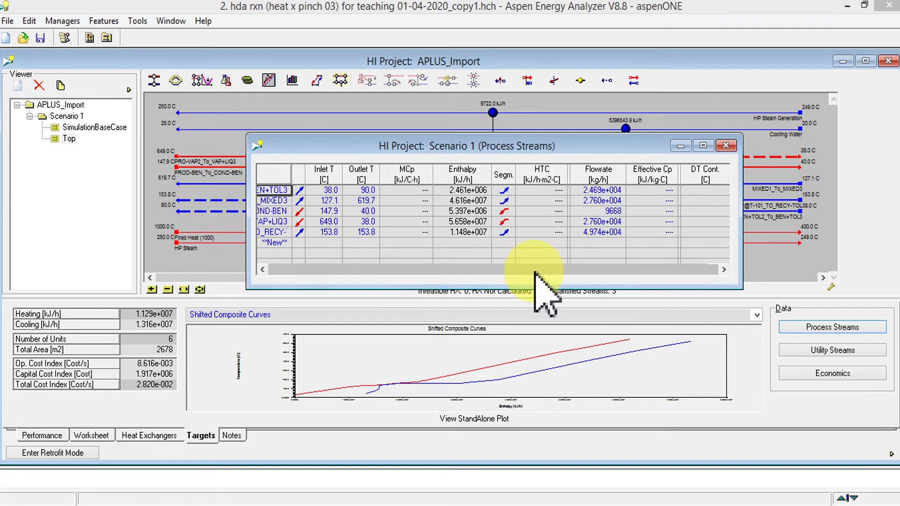
click(725, 146)
click(833, 350)
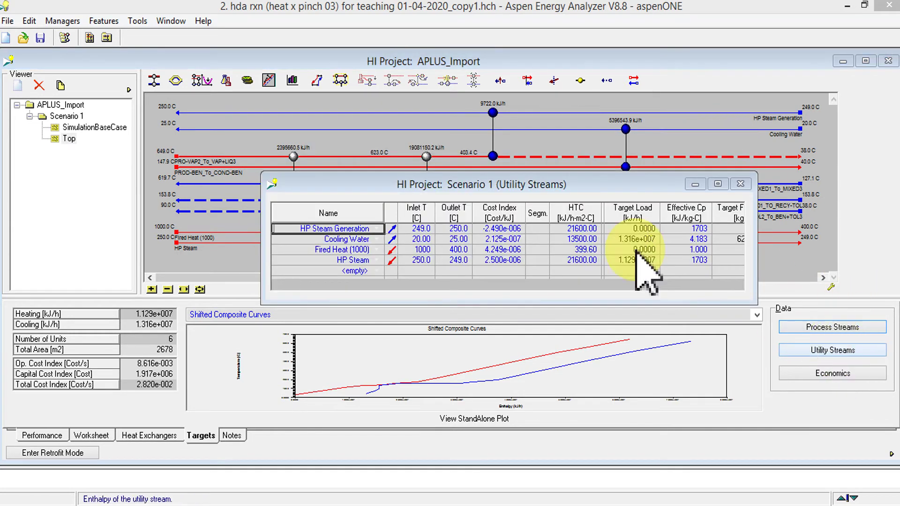
drag(632, 284, 693, 286)
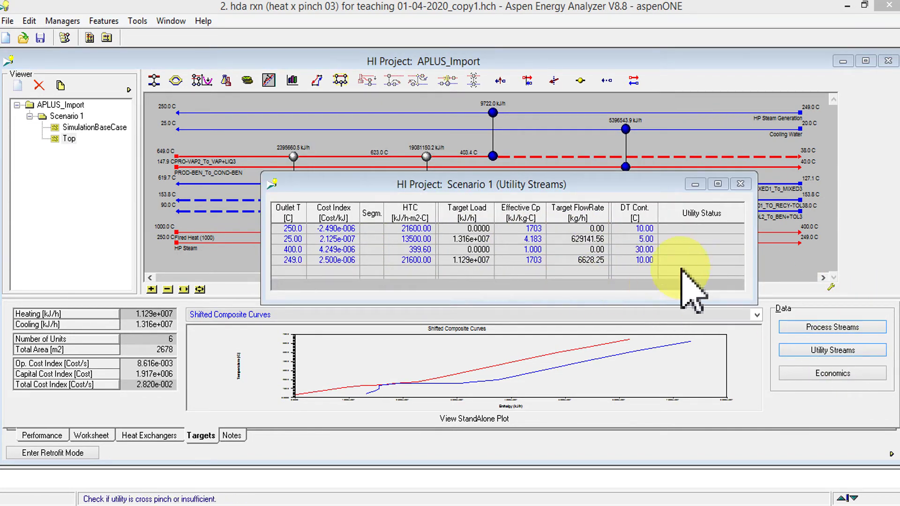
click(740, 184)
Set the hours of operation in Scenario 1's economics to 8000 hours per year
click(825, 373)
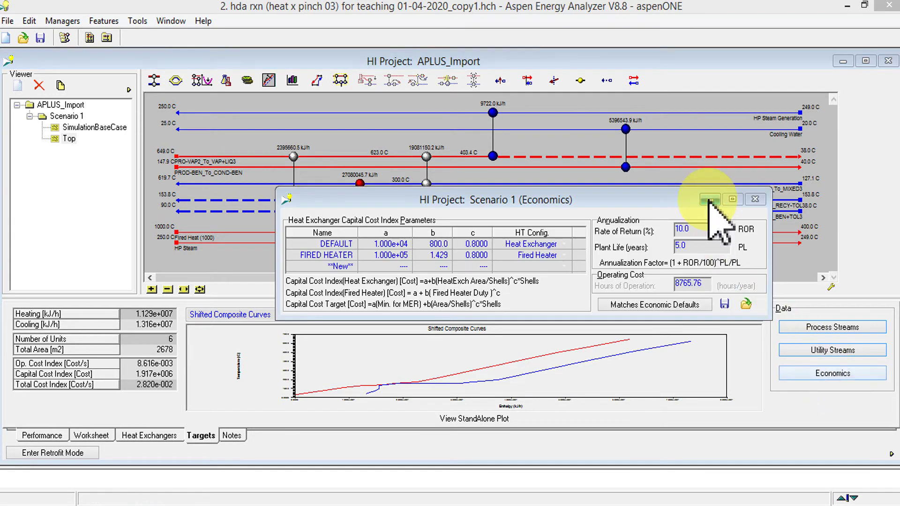
drag(643, 321, 640, 372)
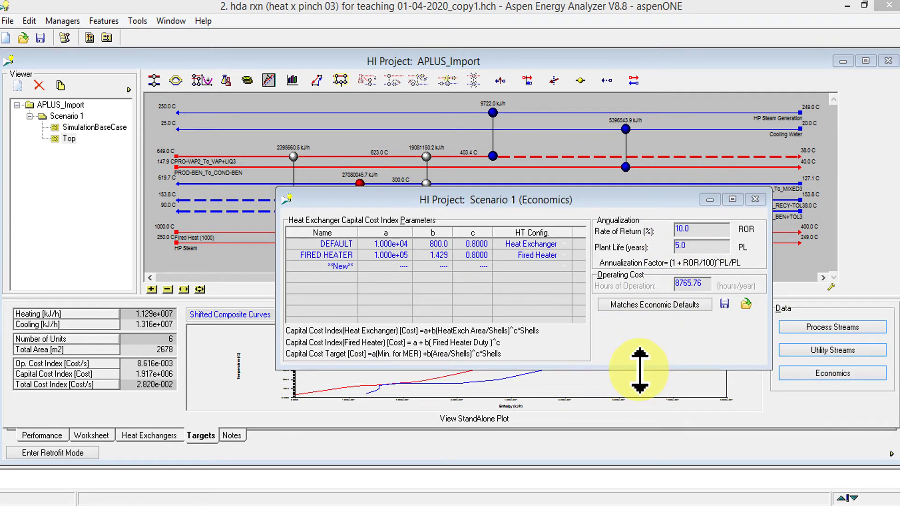
drag(608, 202, 540, 226)
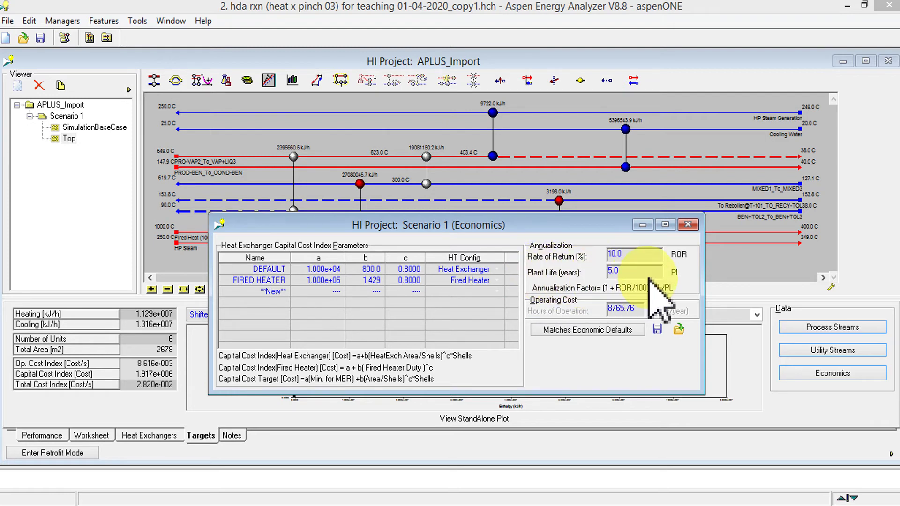
click(617, 311)
text(8000)
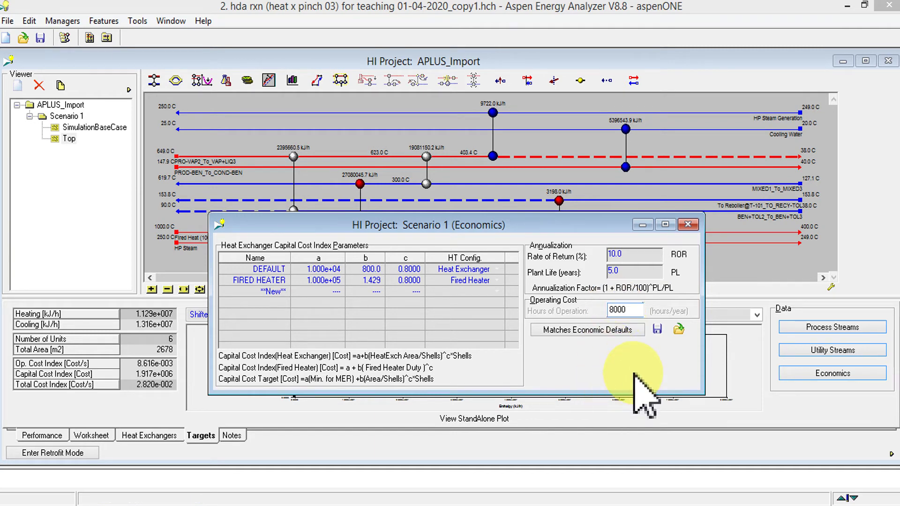
key(Return)
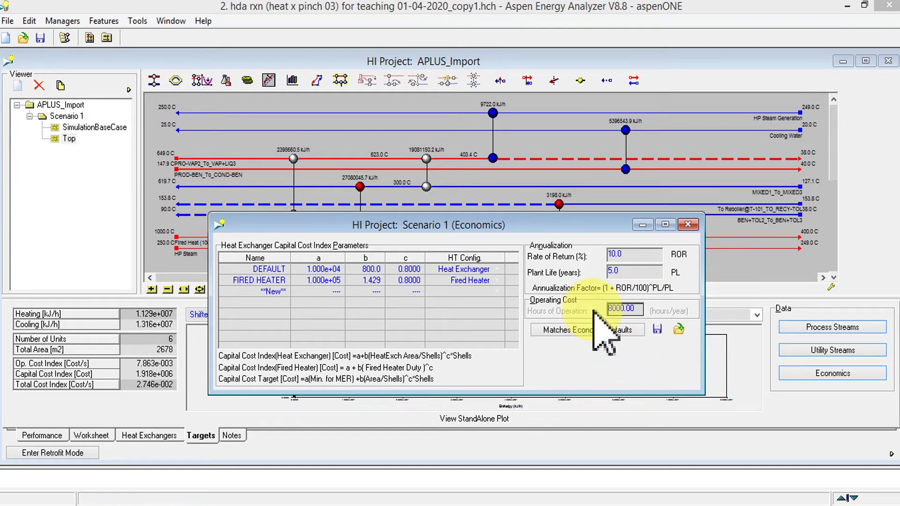
Reset Scenario 1's matches economic defaults to DEFAULT for all stream matches and close the economics data
click(567, 331)
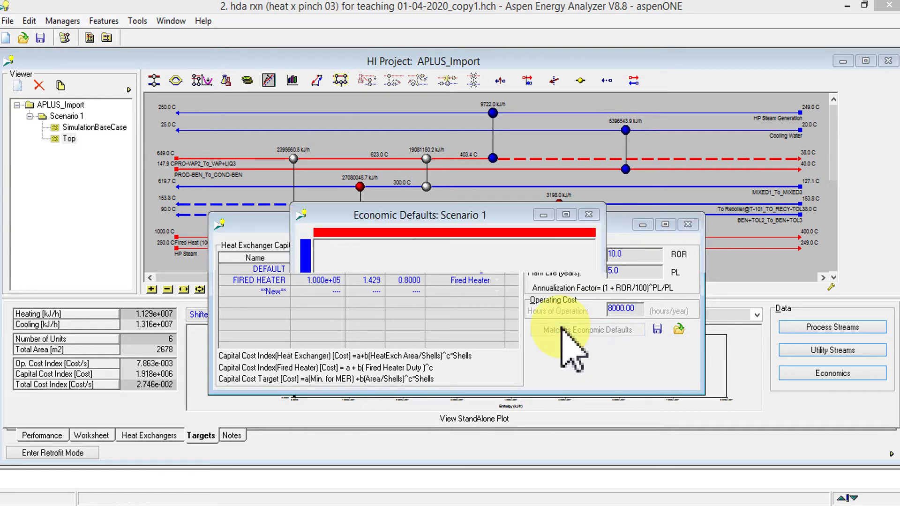
drag(481, 313, 499, 313)
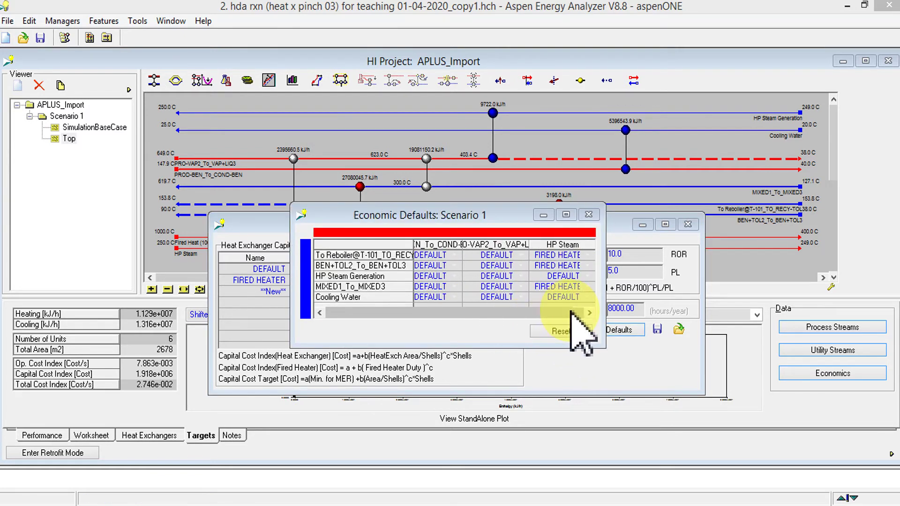
click(560, 331)
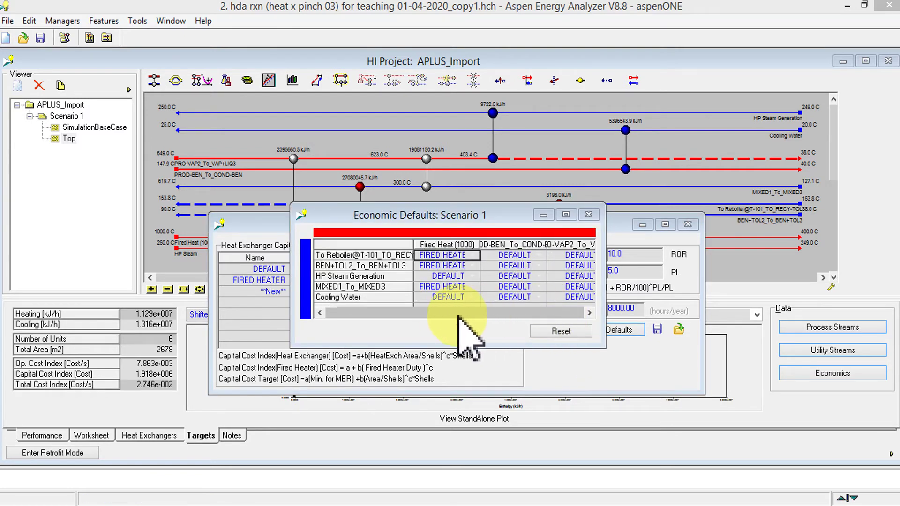
click(562, 331)
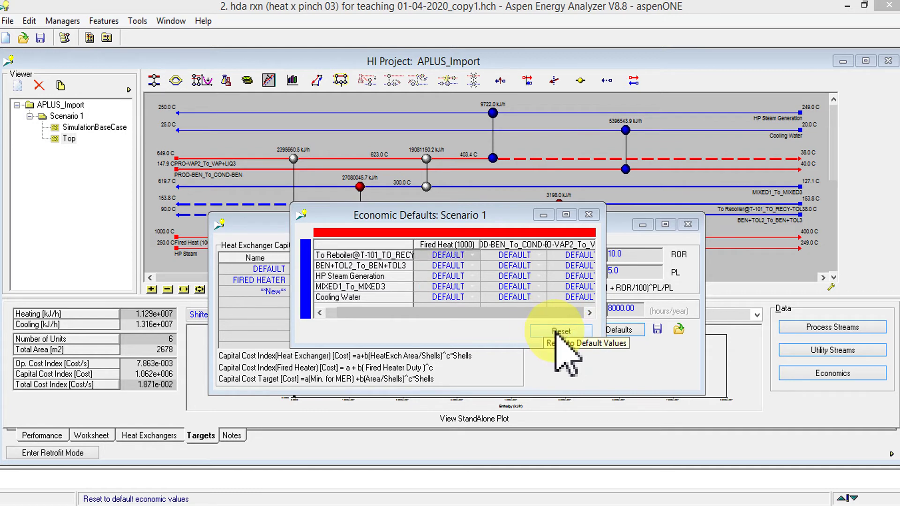
click(589, 215)
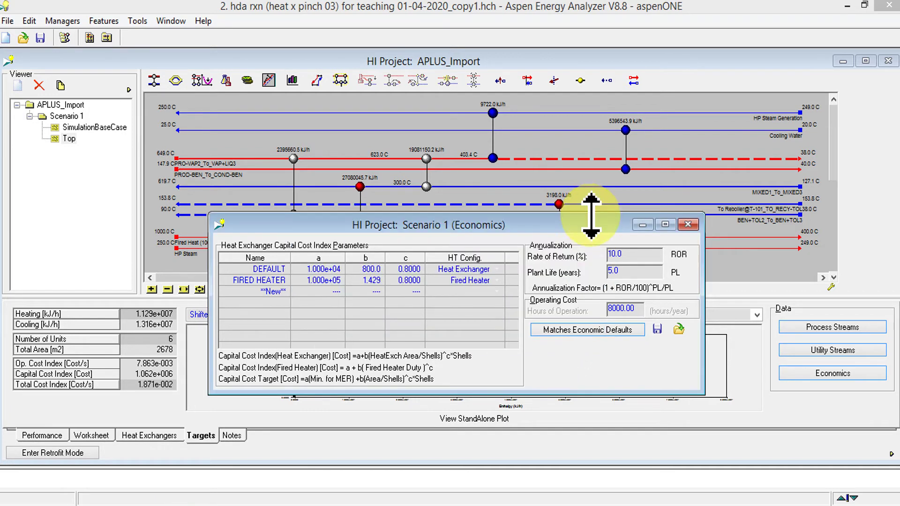
click(596, 329)
click(603, 230)
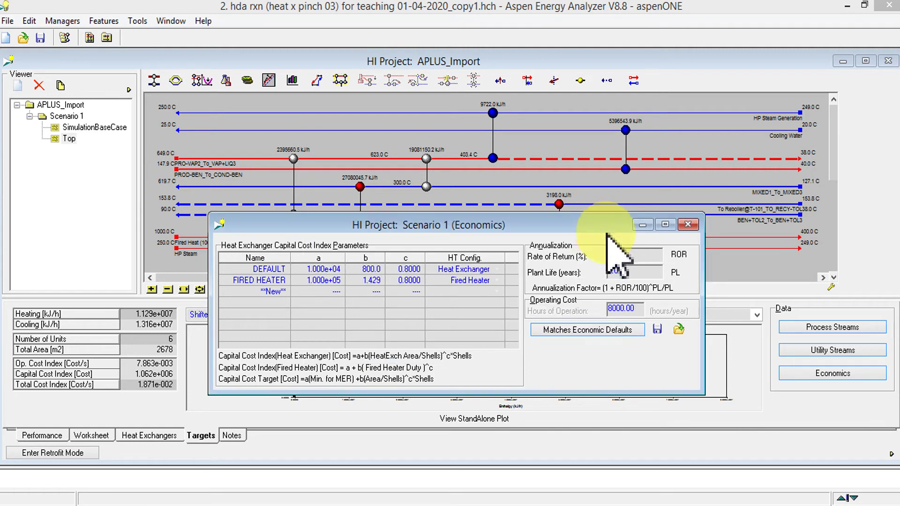
mouse_move(597, 390)
mouse_down()
mouse_move(595, 464)
mouse_move(596, 375)
mouse_up()
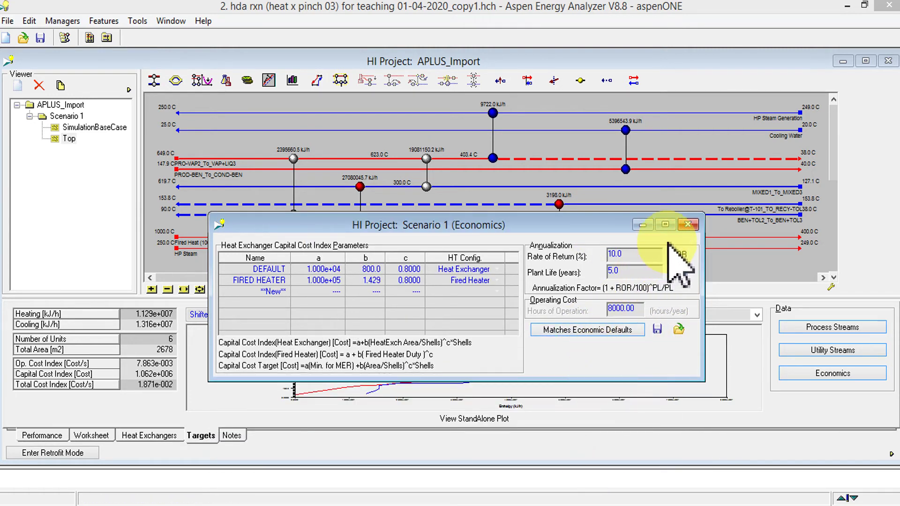
drag(704, 265, 776, 267)
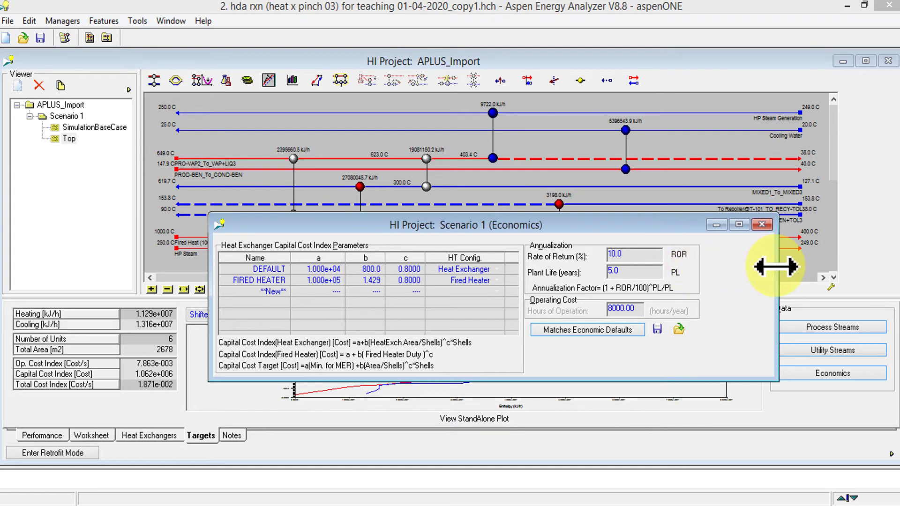
click(761, 225)
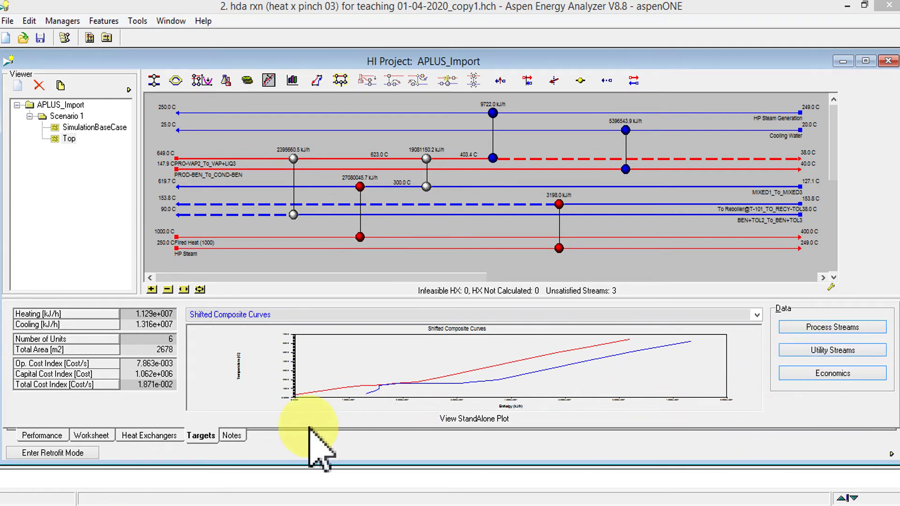
Review the Top design's utilities, heat exchangers and performance summary, and check the total area in alternative units
click(42, 435)
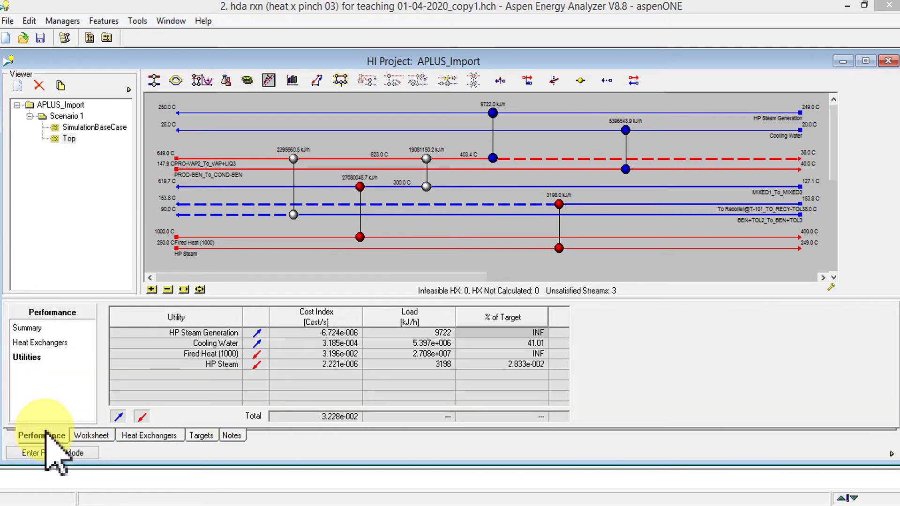
click(39, 343)
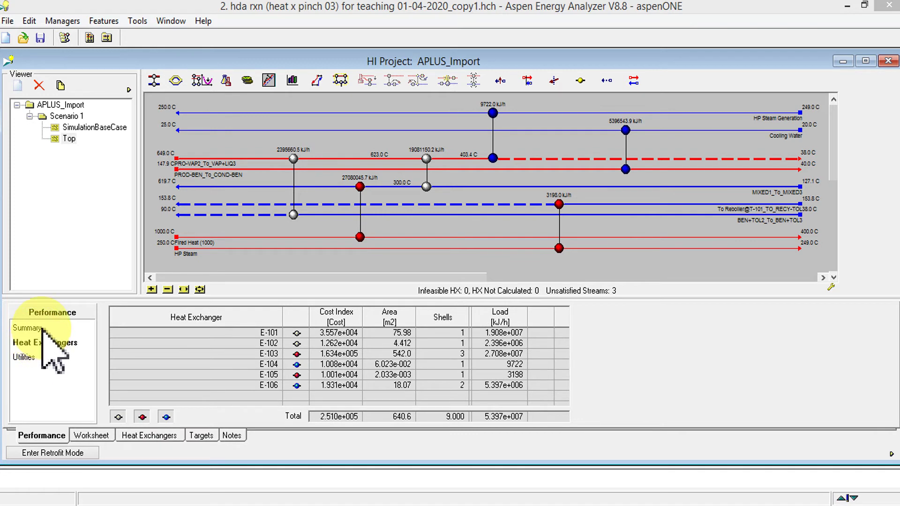
click(44, 328)
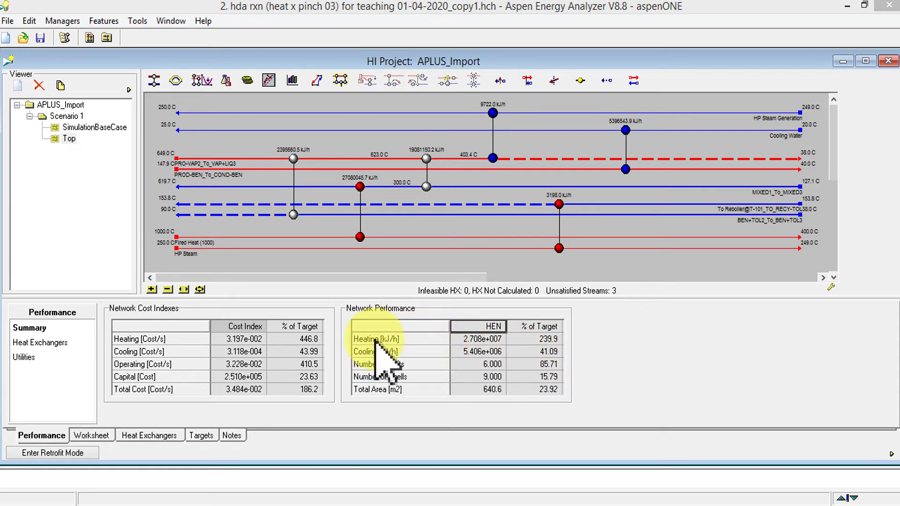
right_click(486, 392)
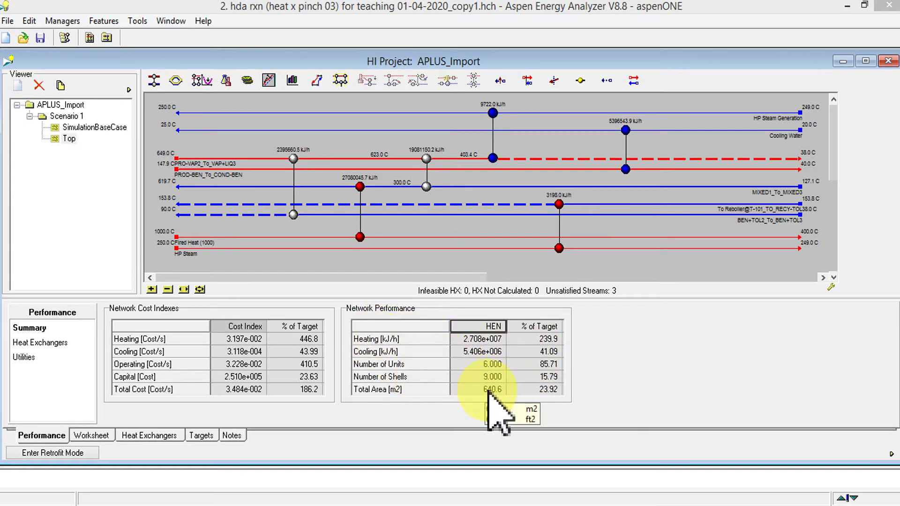
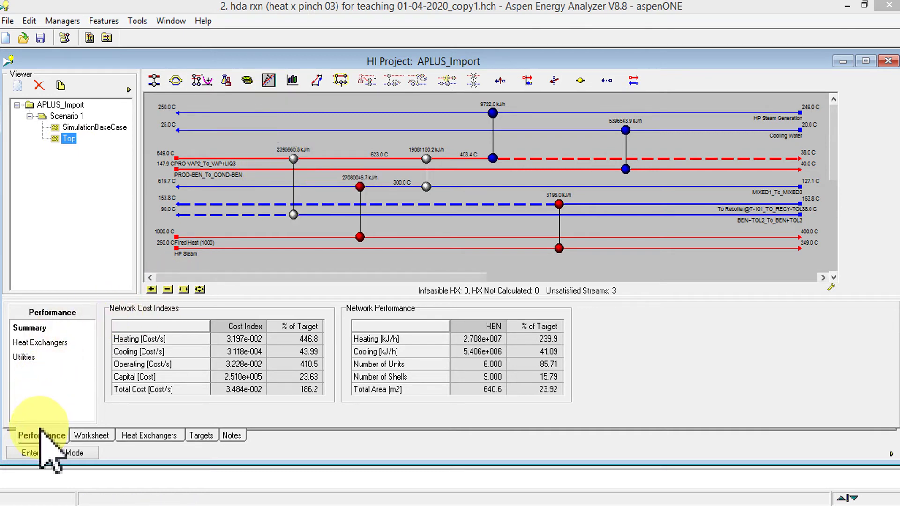
Enlarge the project window and review the SimulationBaseCase design's performance summary, targets and heat exchangers
mouse_move(225, 468)
mouse_down()
mouse_move(215, 492)
mouse_move(216, 475)
mouse_up()
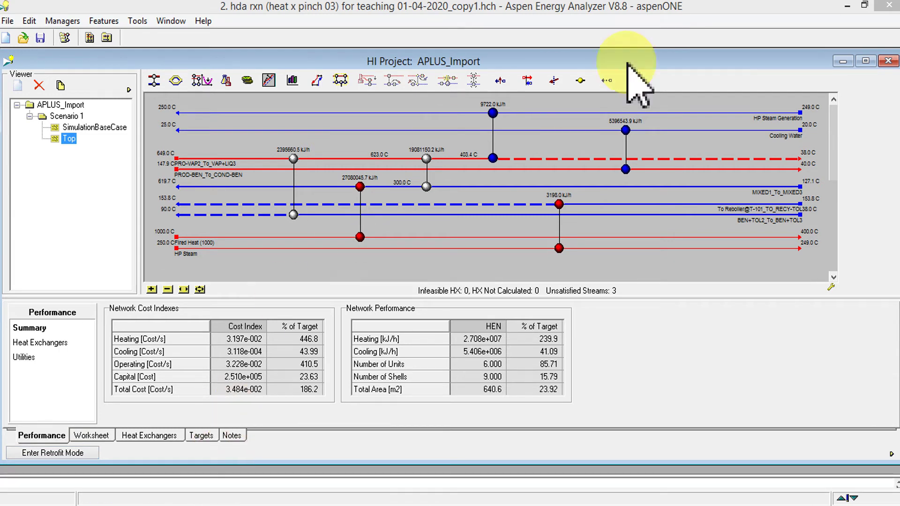
click(867, 60)
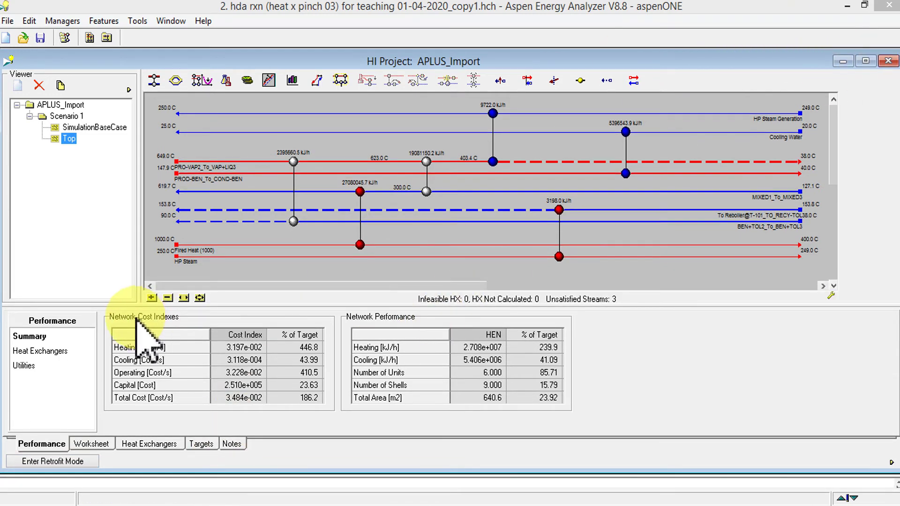
click(79, 126)
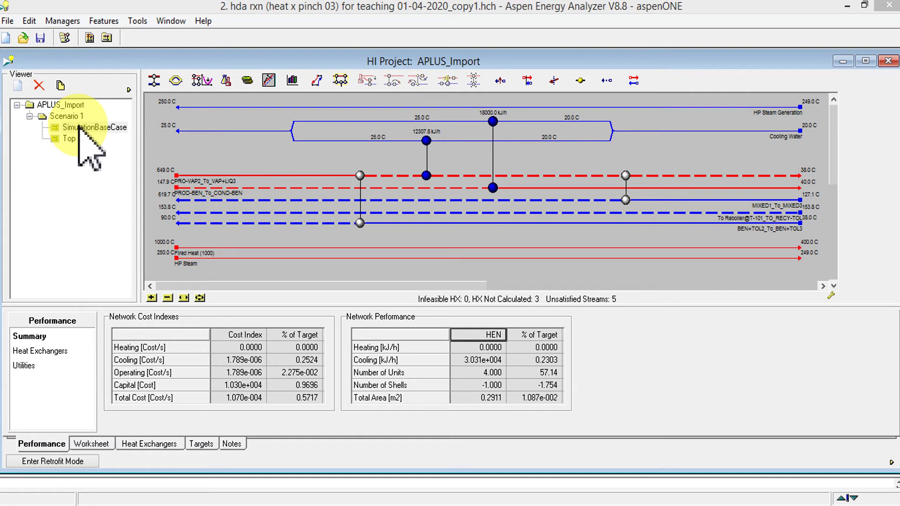
click(41, 351)
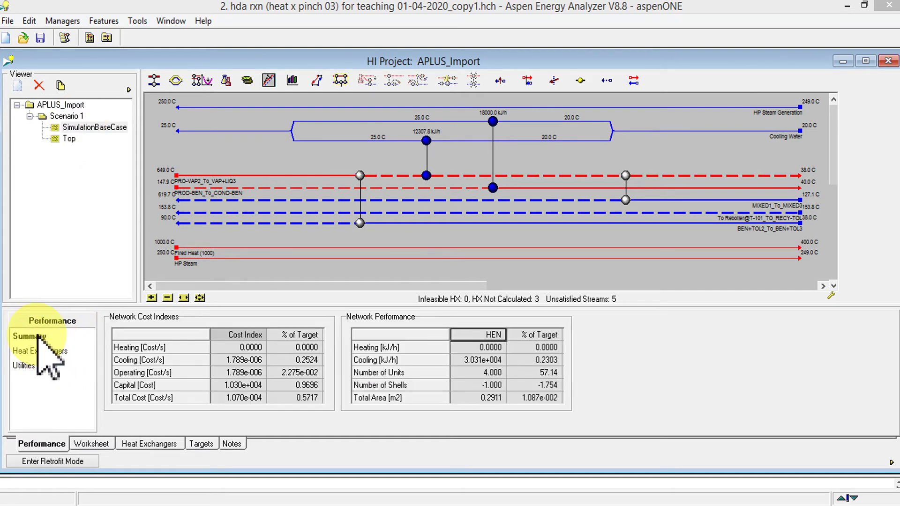
click(201, 445)
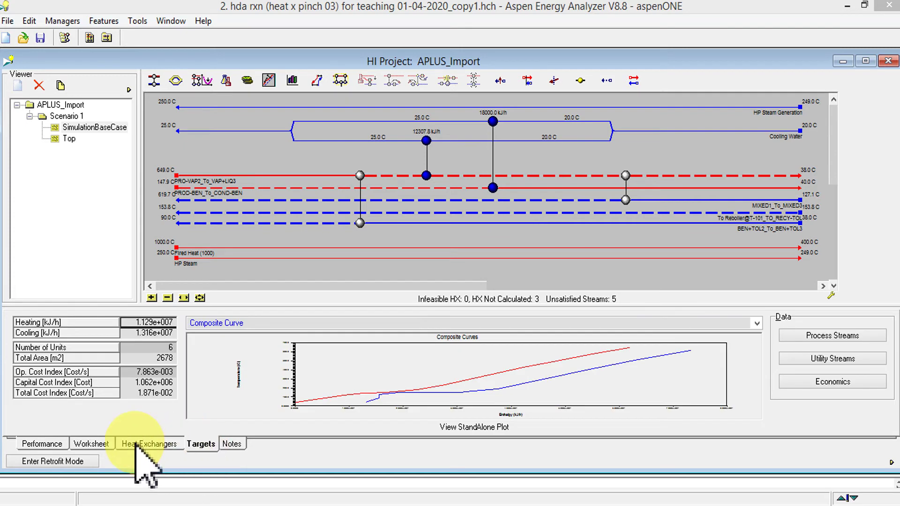
click(148, 444)
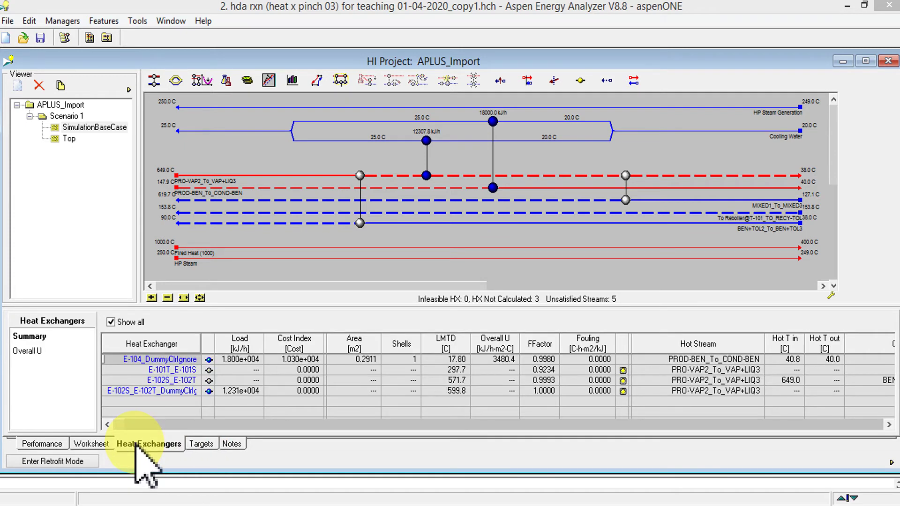
click(42, 444)
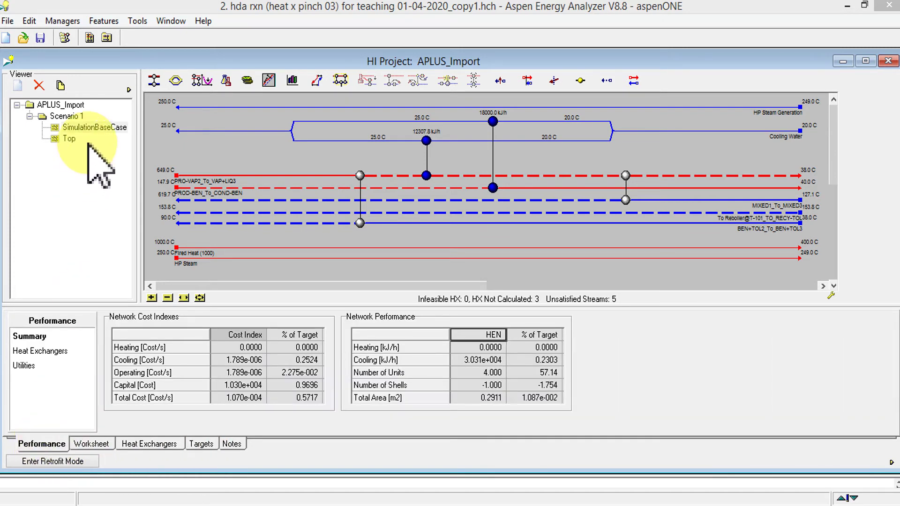
Review Scenario 1's utility streams and economics data, and enlarge the data area below the Grand Composite Curve
double_click(68, 117)
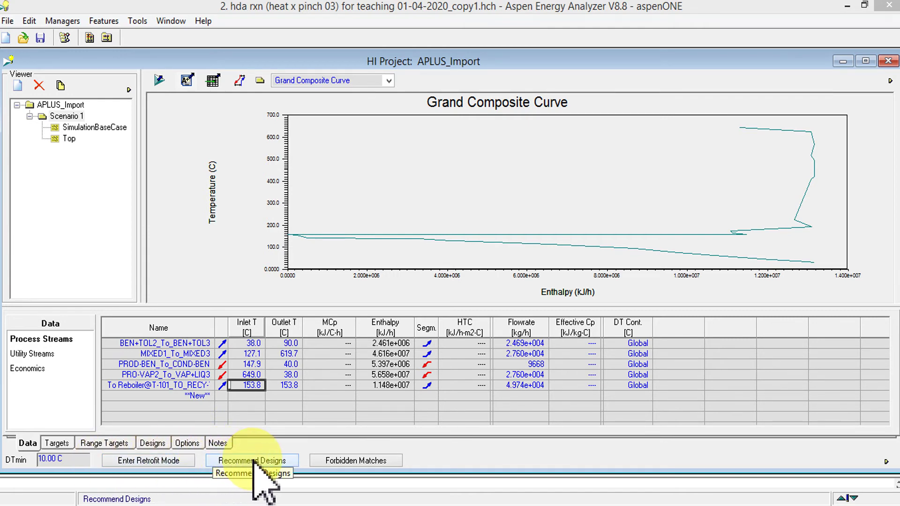
click(40, 354)
click(38, 370)
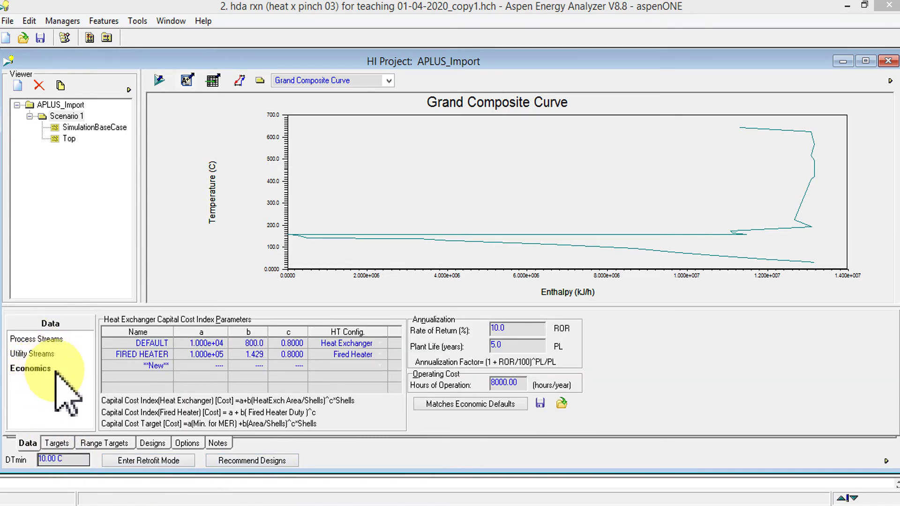
mouse_move(382, 471)
mouse_down()
mouse_move(371, 472)
mouse_move(372, 446)
mouse_move(380, 462)
mouse_up()
drag(373, 295, 359, 254)
drag(343, 457, 342, 469)
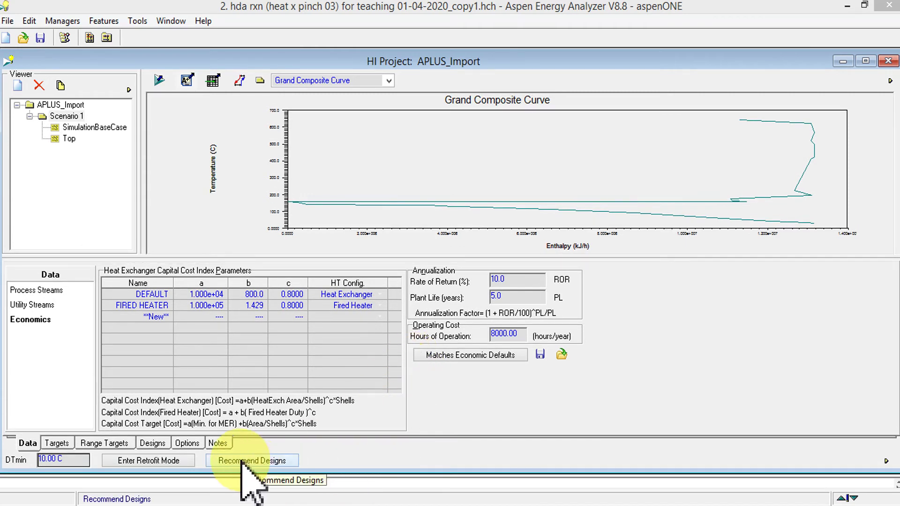
click(151, 460)
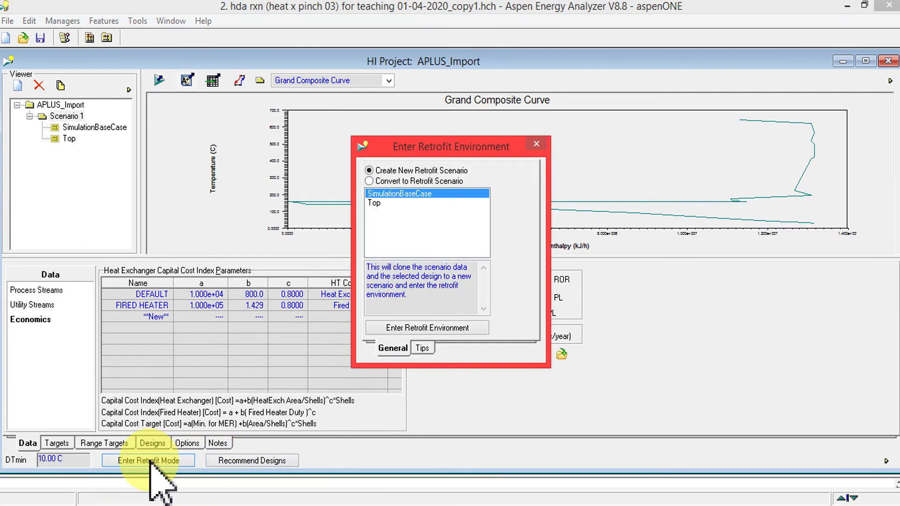
click(375, 203)
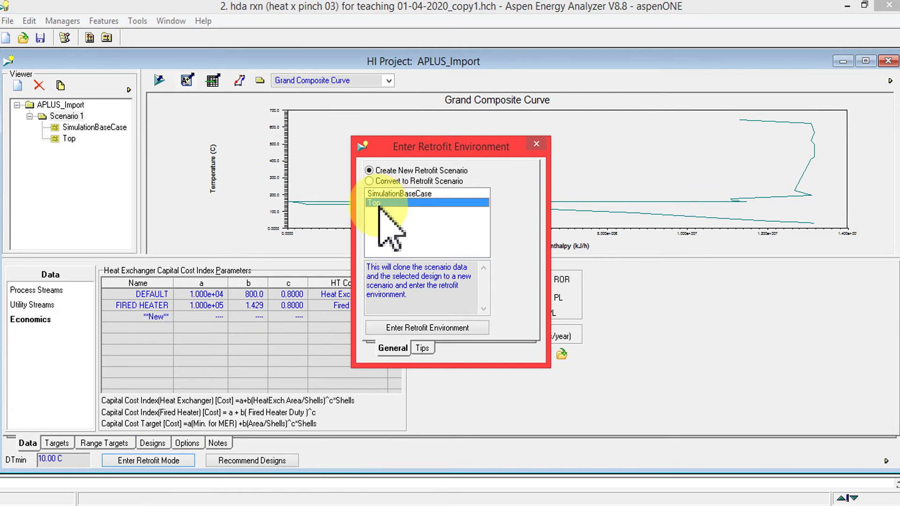
click(536, 144)
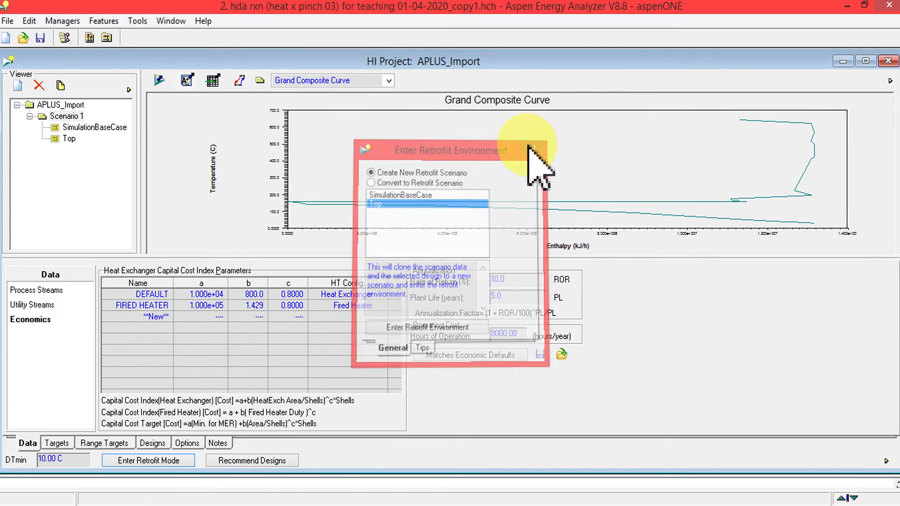
click(242, 461)
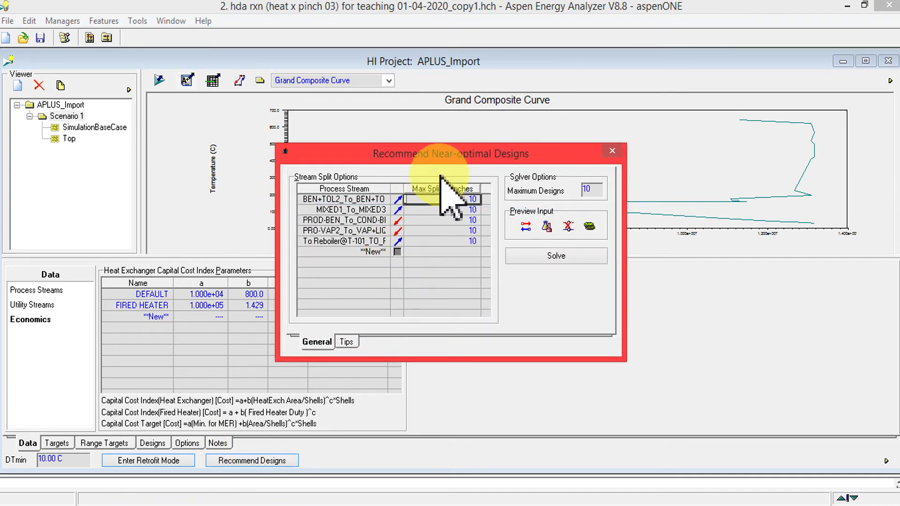
drag(445, 157, 509, 157)
click(676, 151)
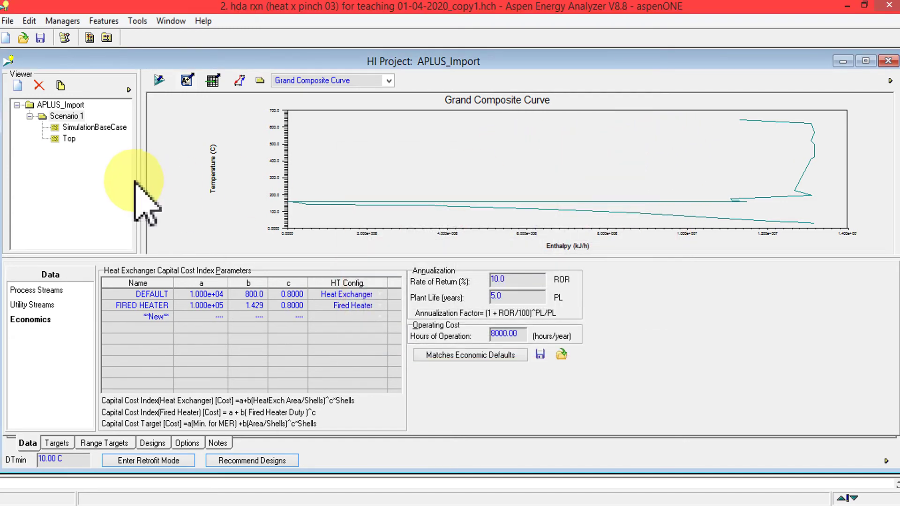
Review the SimulationBaseCase and Top designs alongside Scenario 1's process stream and utility stream data
double_click(87, 129)
click(65, 139)
click(81, 127)
double_click(71, 117)
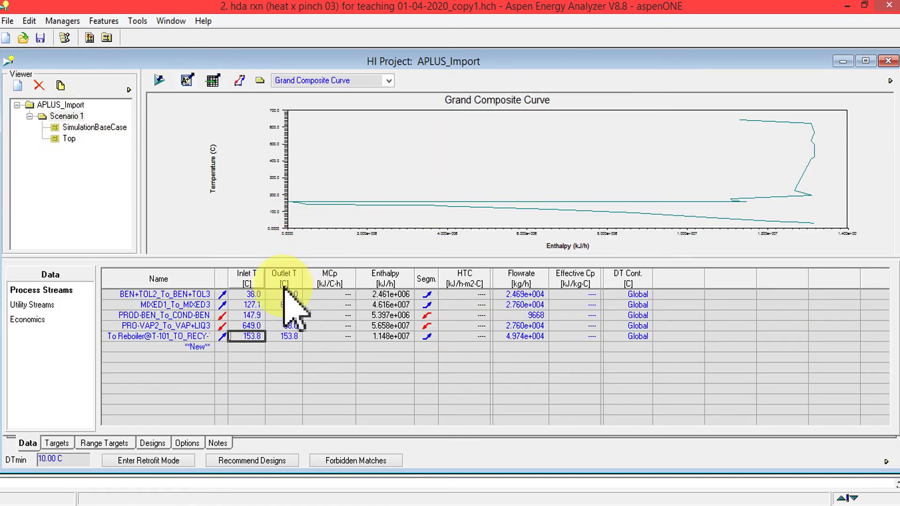
click(37, 304)
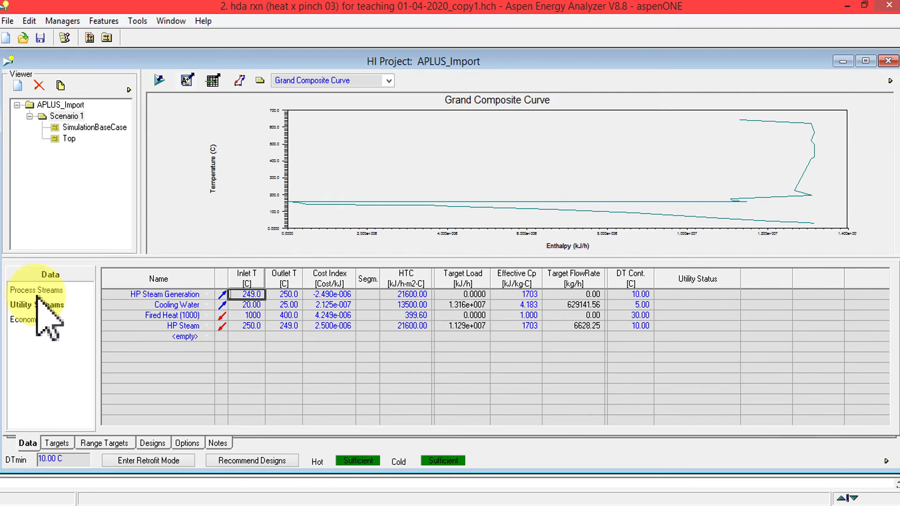
click(33, 290)
click(34, 306)
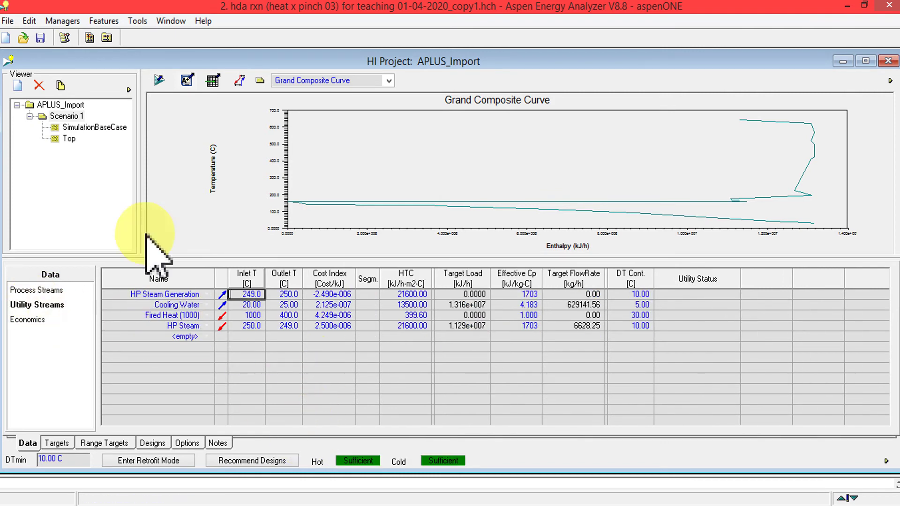
double_click(71, 138)
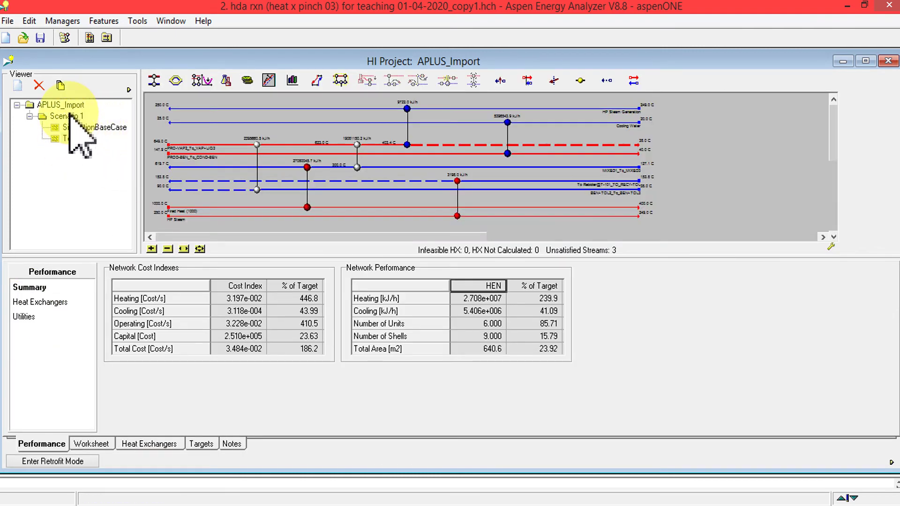
Open Recommend Designs for Scenario 1 and preview its economics, forbidden matches, process streams and utility streams
click(70, 116)
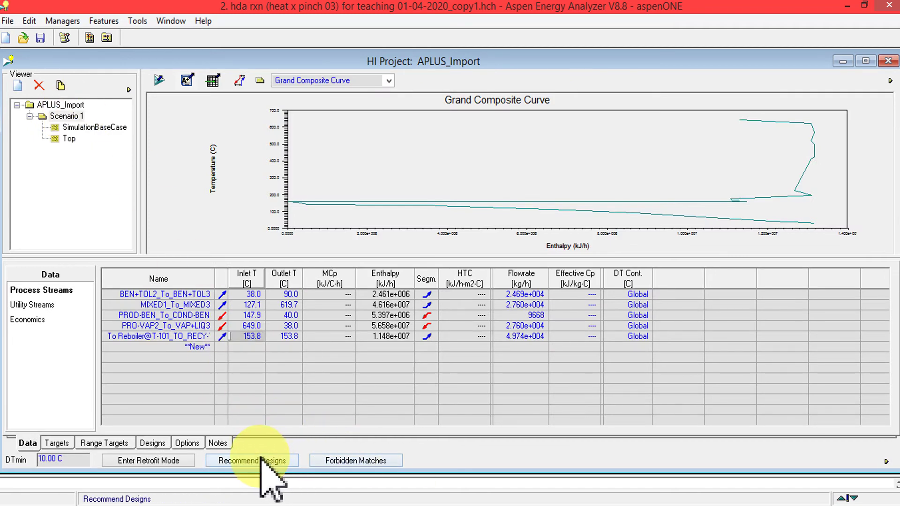
click(263, 461)
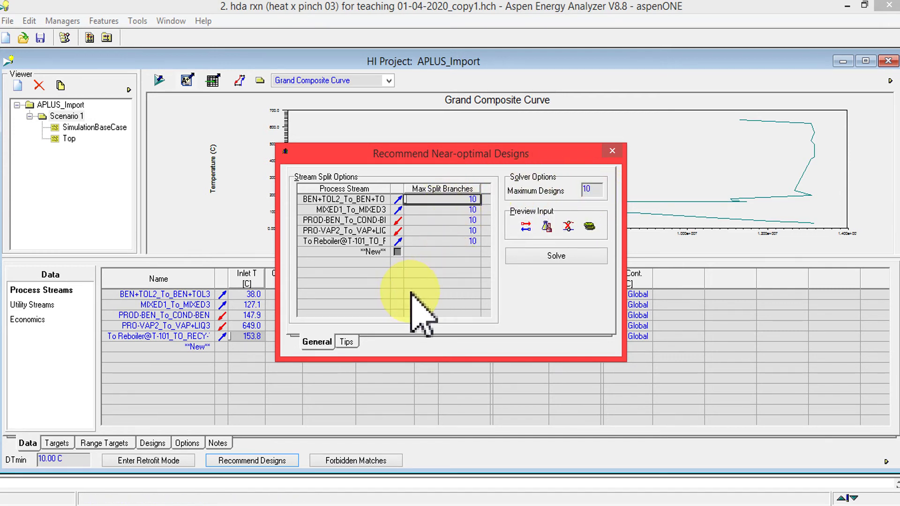
click(590, 227)
click(678, 197)
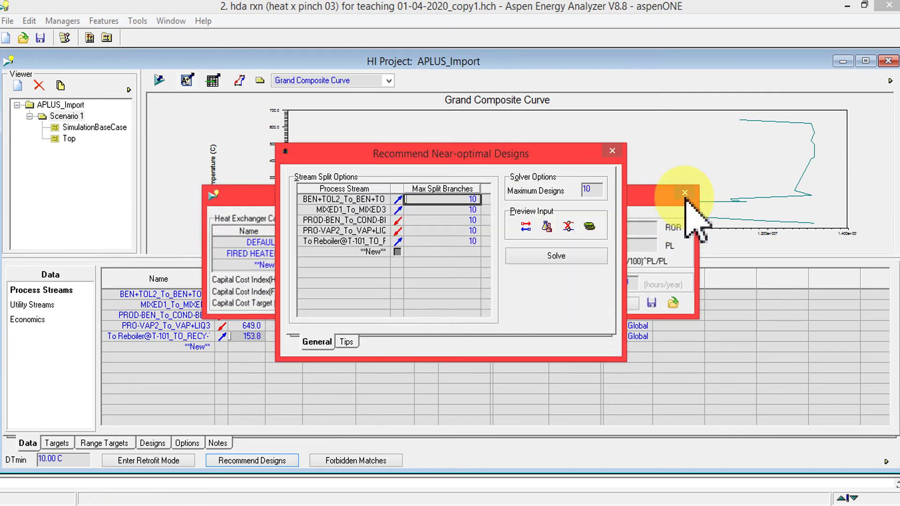
click(568, 227)
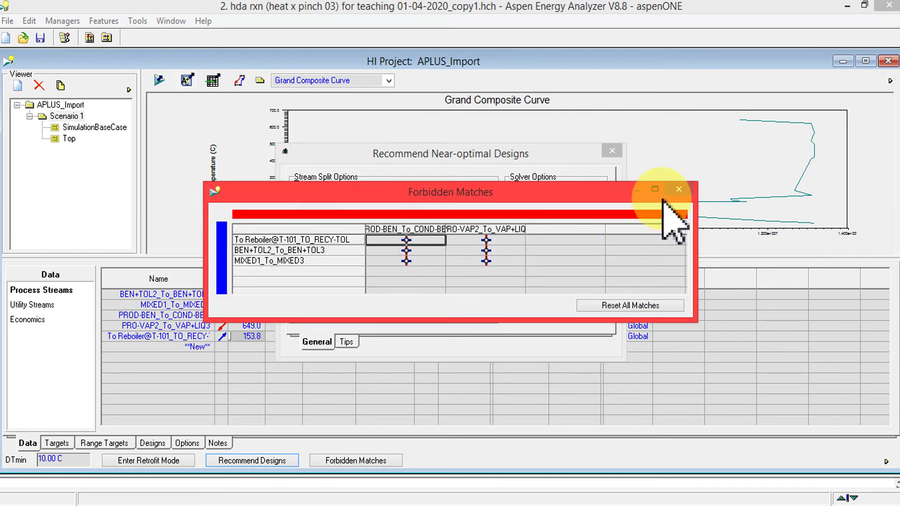
click(680, 191)
click(538, 227)
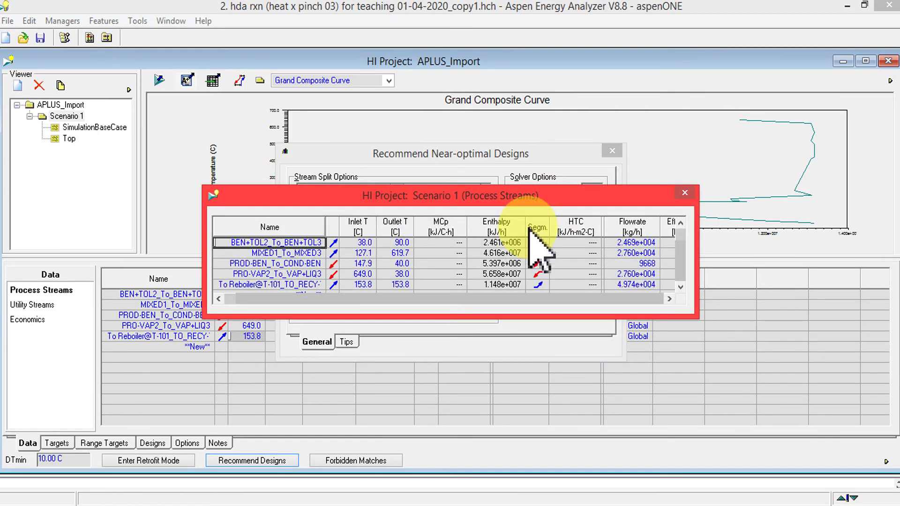
click(685, 192)
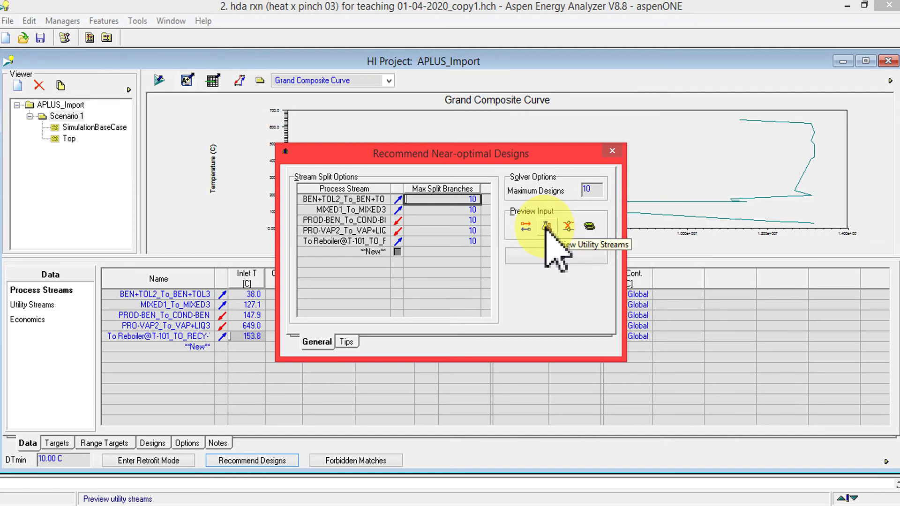
click(551, 227)
click(685, 193)
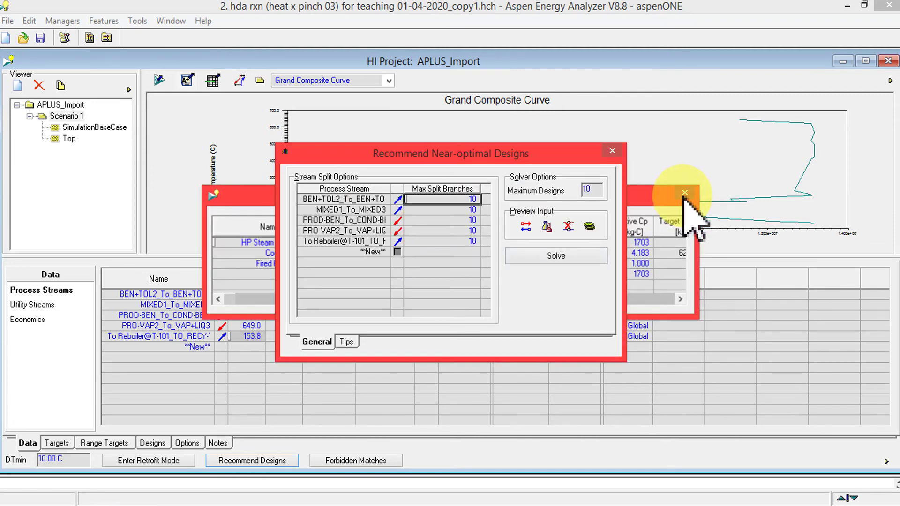
Try to solve for Scenario 1's near-optimal designs, read the tips for recommended designs, and try solving again
click(557, 257)
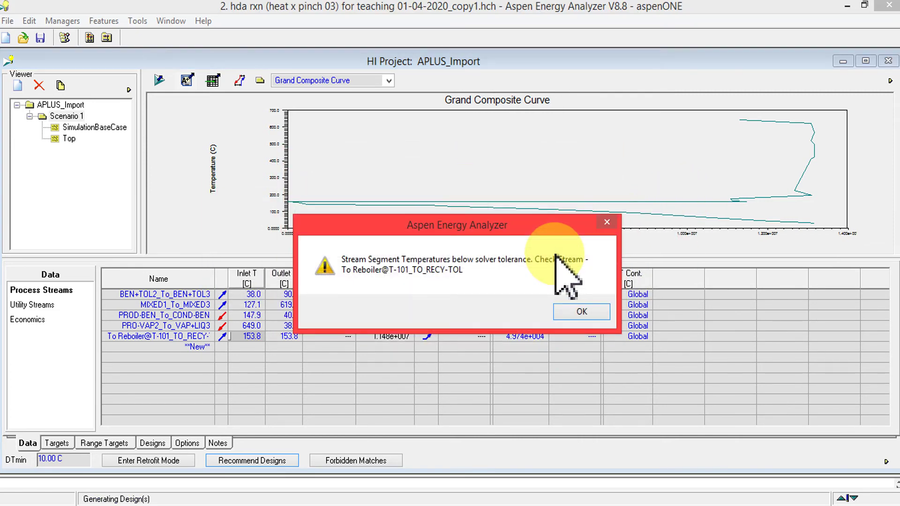
click(581, 312)
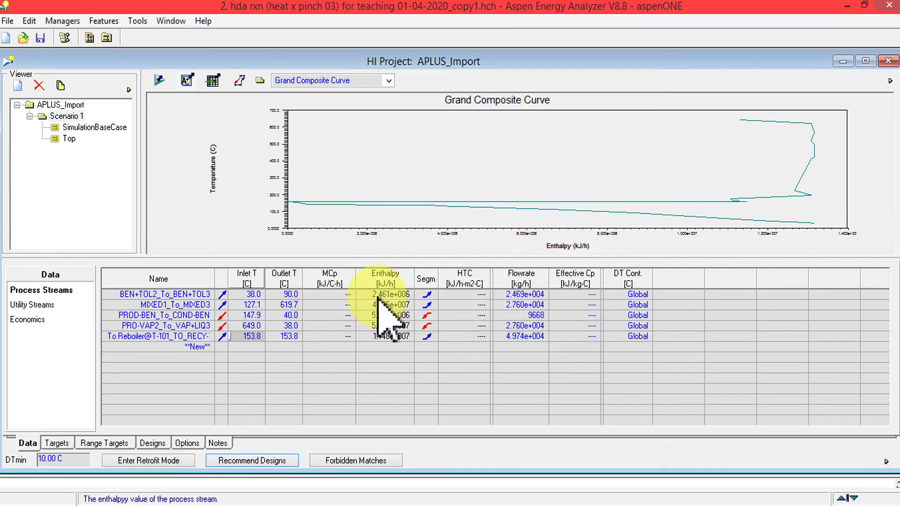
click(250, 461)
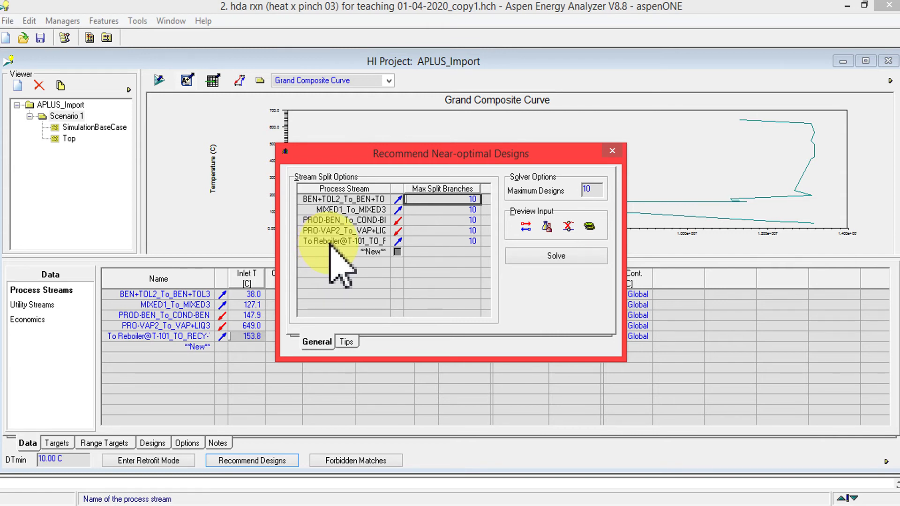
click(346, 341)
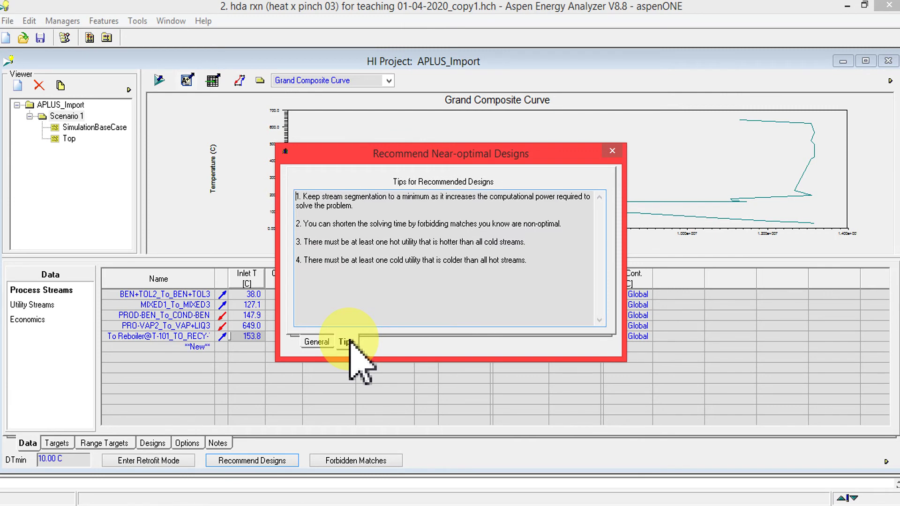
click(316, 342)
click(553, 255)
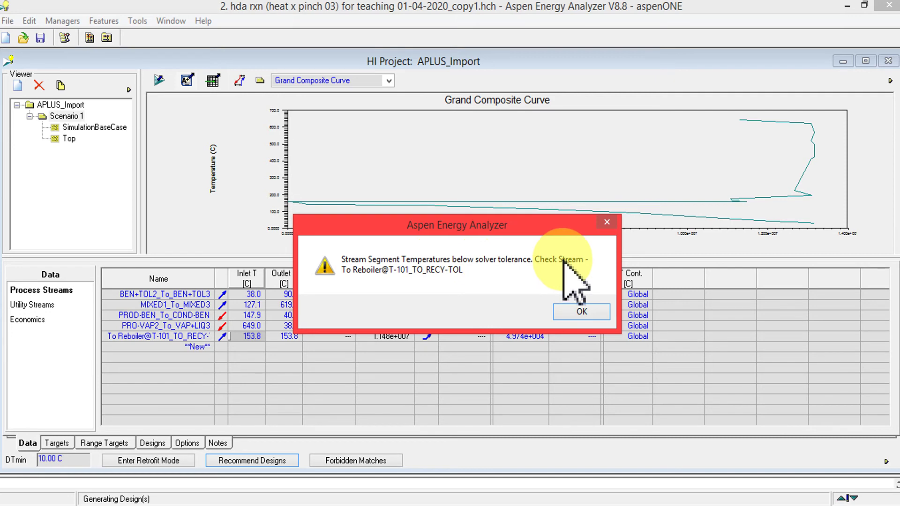
click(606, 222)
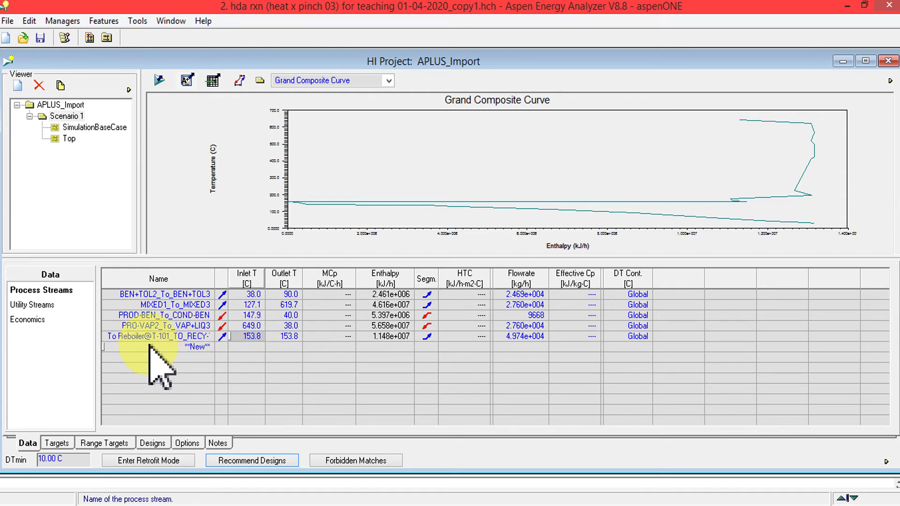
Switch to the Aspen Plus flowsheet to examine the T-101 reboiler and RECY-TOL stream, and return to Aspen Energy Analyzer
click(212, 338)
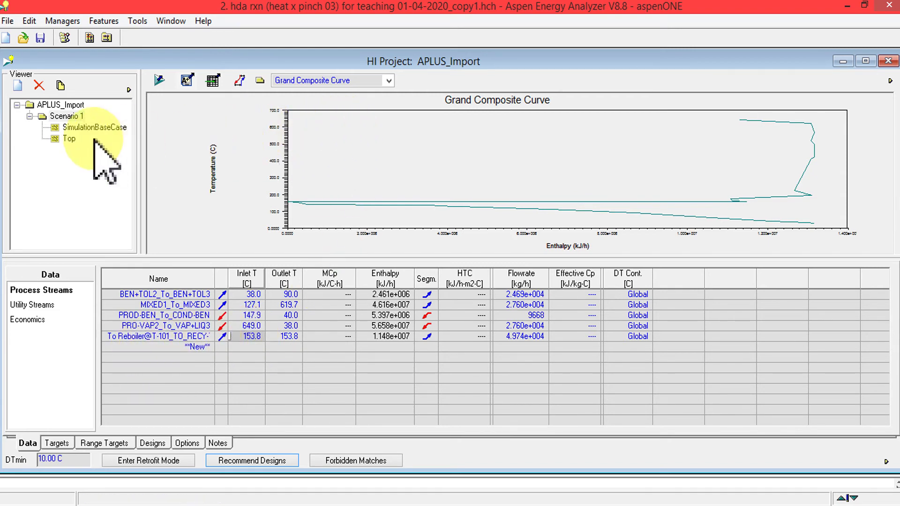
click(192, 504)
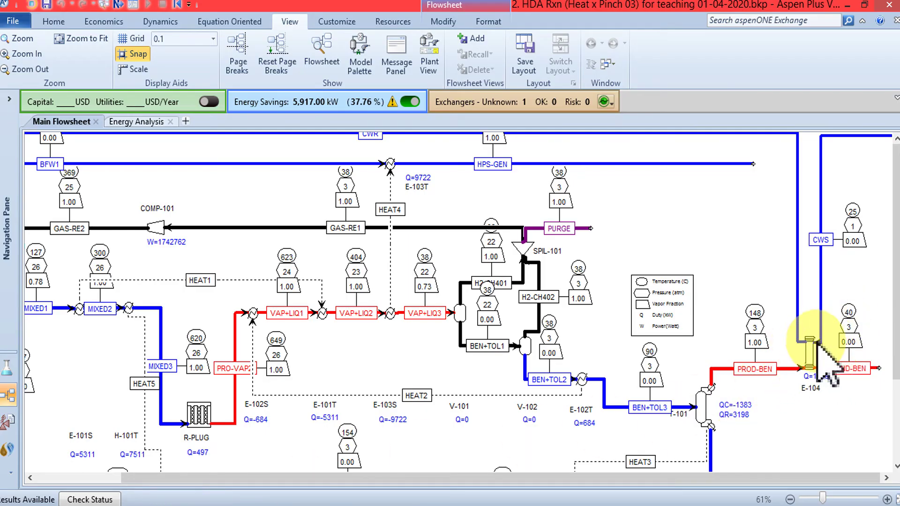
scroll(894, 348, down, 3)
scroll(894, 348, down, 1)
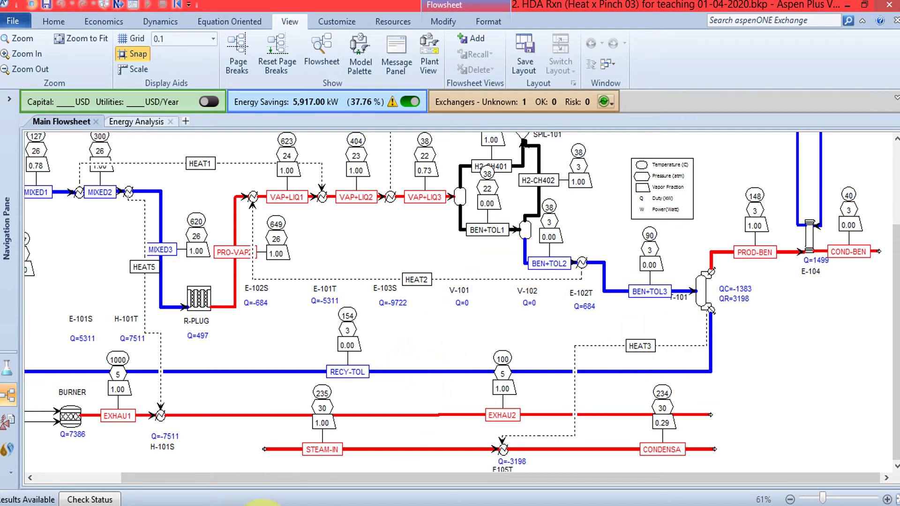
click(262, 503)
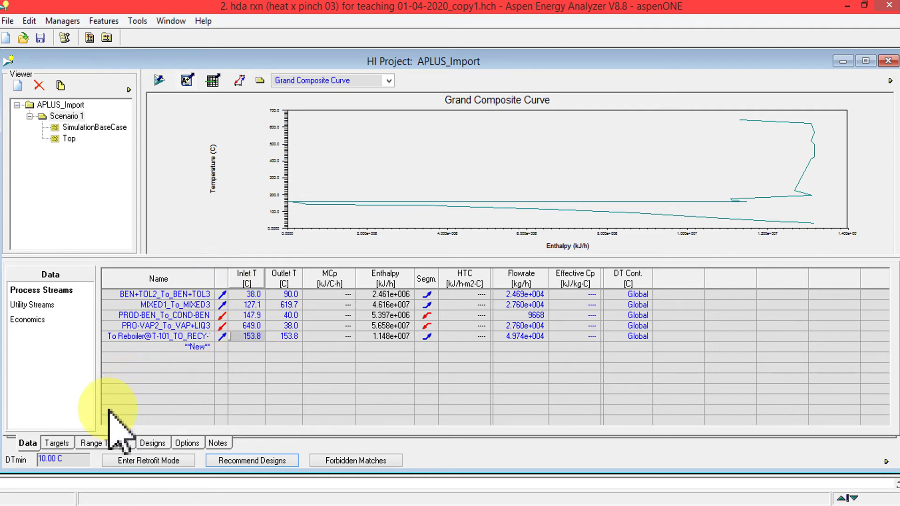
Review Scenario 1's targets and range targets, and compare the reboiler stream's matches in the Top and SimulationBaseCase designs
click(57, 443)
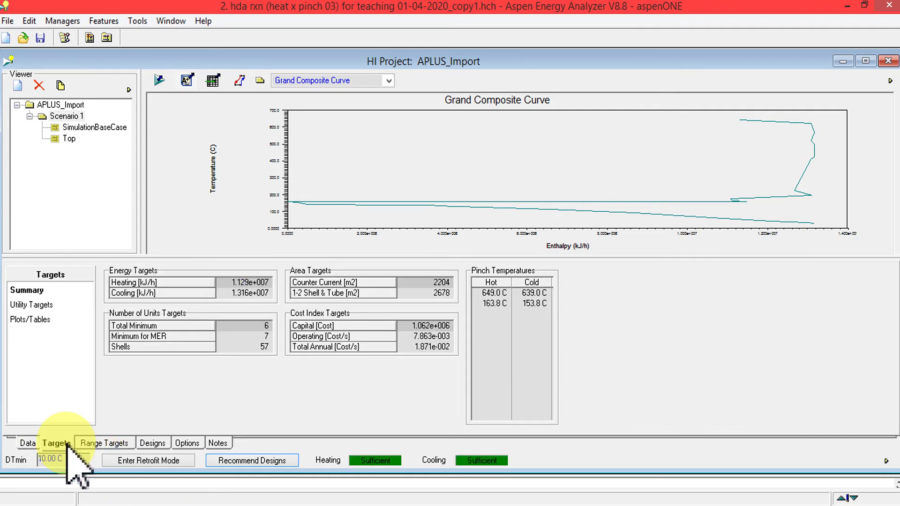
click(94, 444)
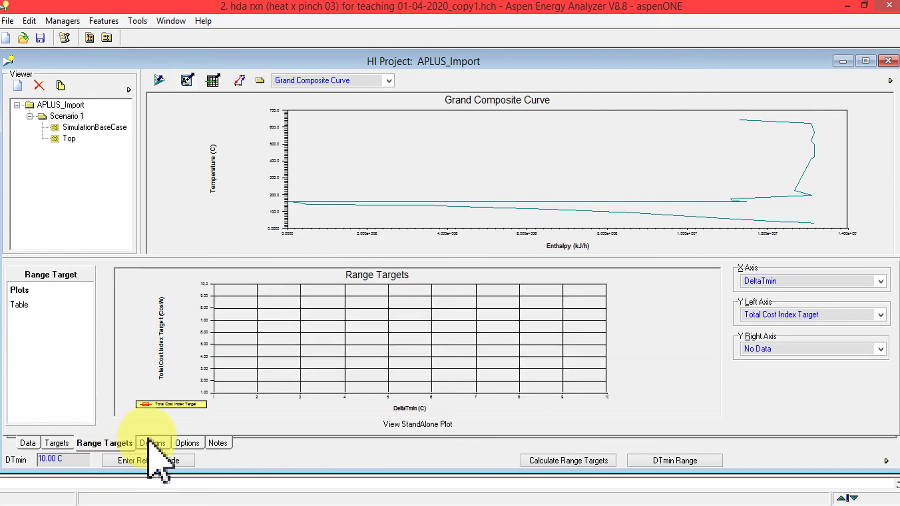
click(70, 139)
mouse_move(462, 192)
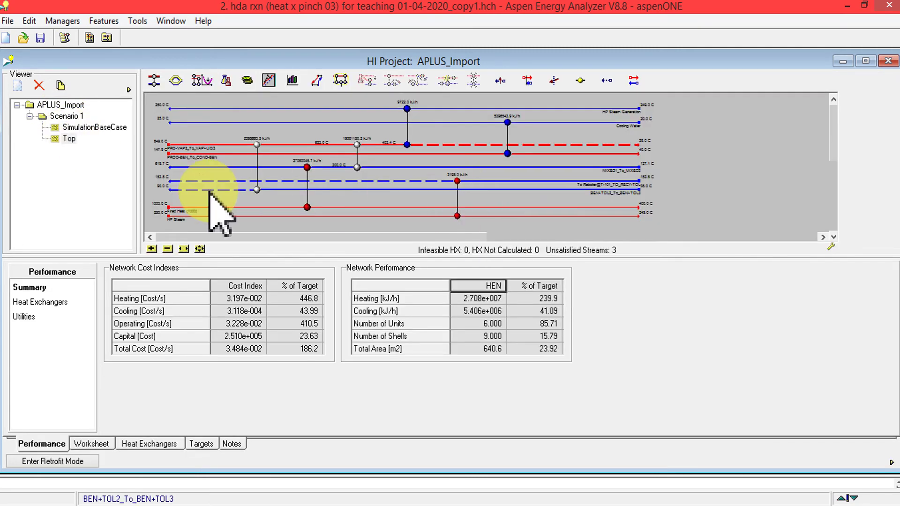
click(95, 127)
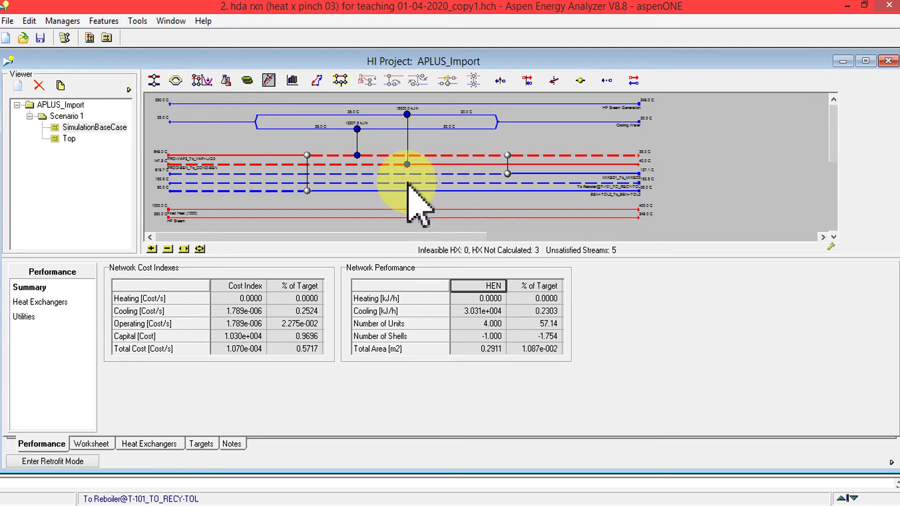
click(69, 138)
mouse_move(387, 184)
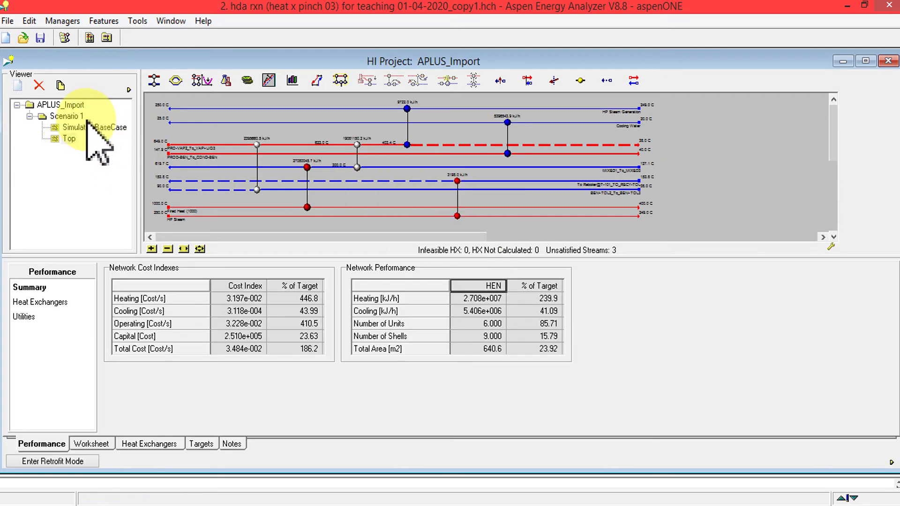
click(70, 116)
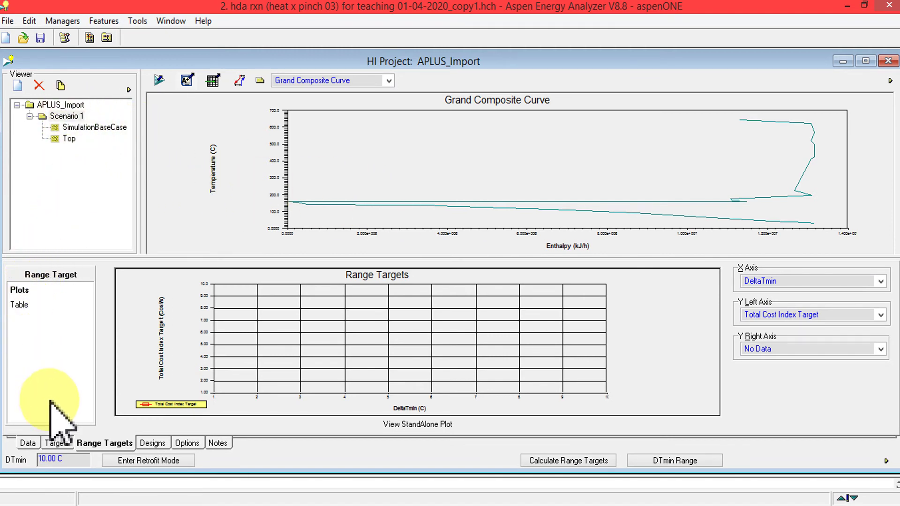
Review Scenario 1's process streams, utility streams, targets and range targets
click(28, 443)
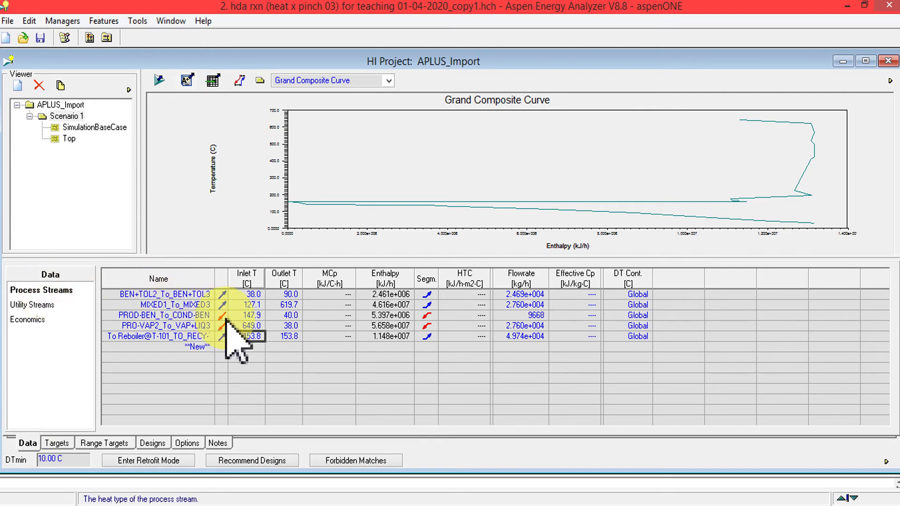
click(30, 304)
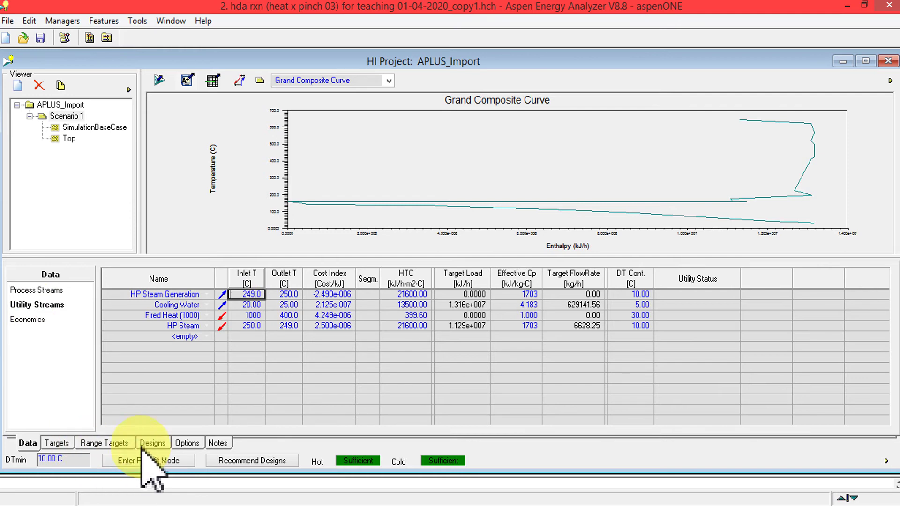
click(61, 444)
click(104, 445)
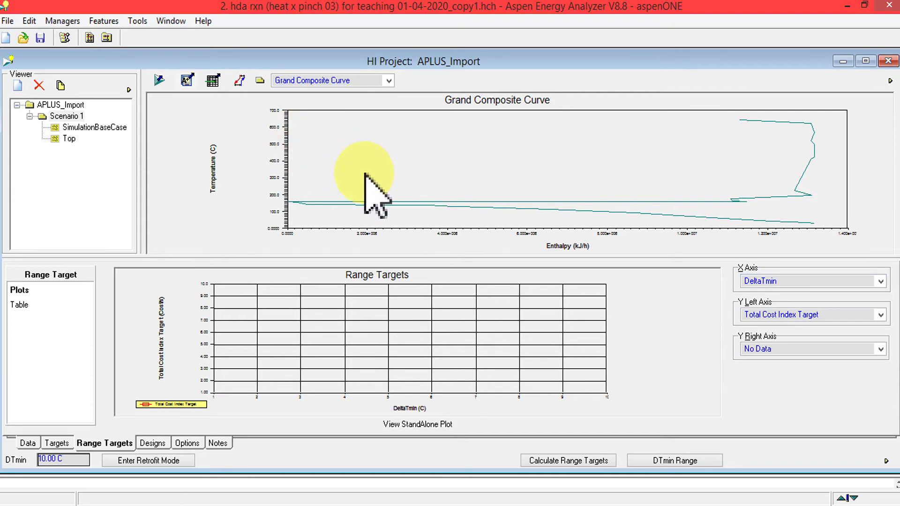
Plot the Capital Cost Index Target on the range plot's left Y axis and the Operating Cost Index Target on its right Y axis
click(881, 315)
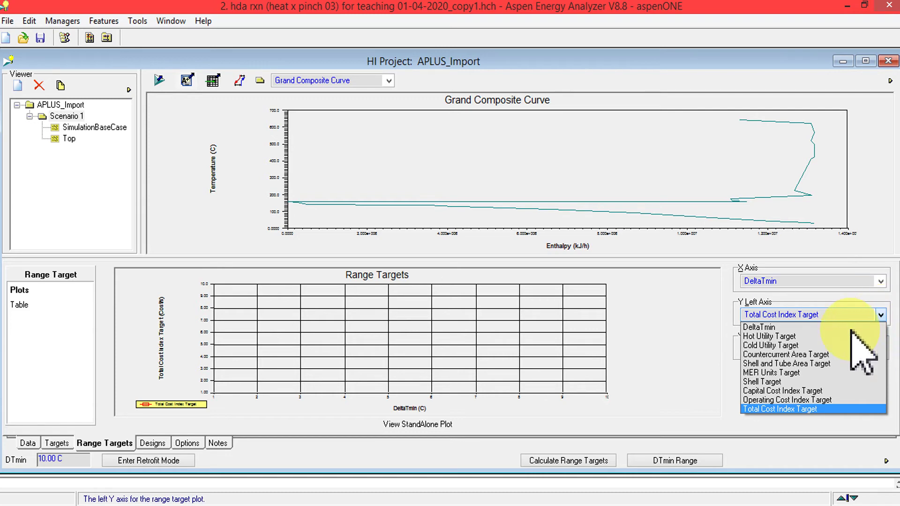
click(779, 392)
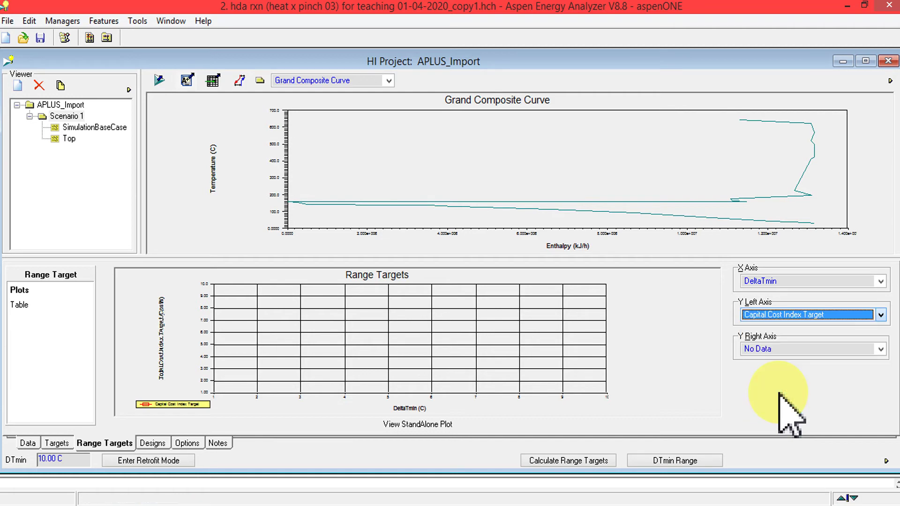
click(880, 350)
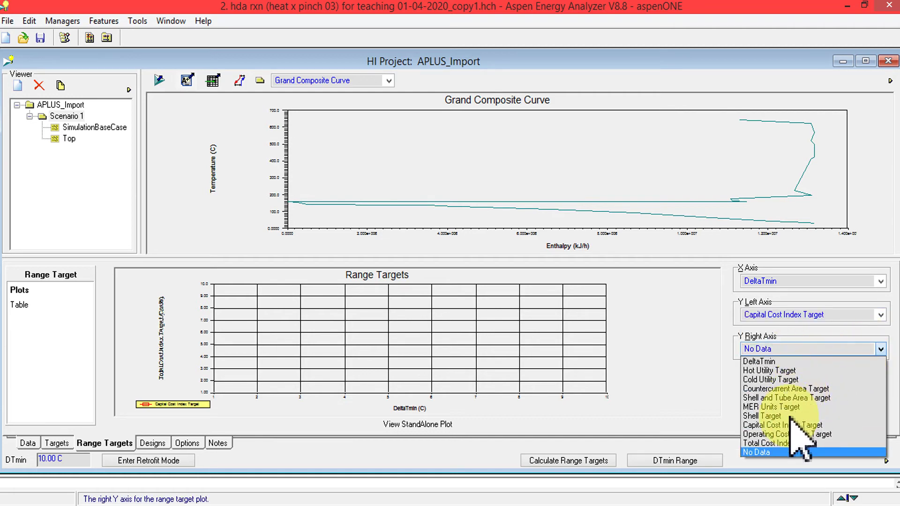
click(780, 429)
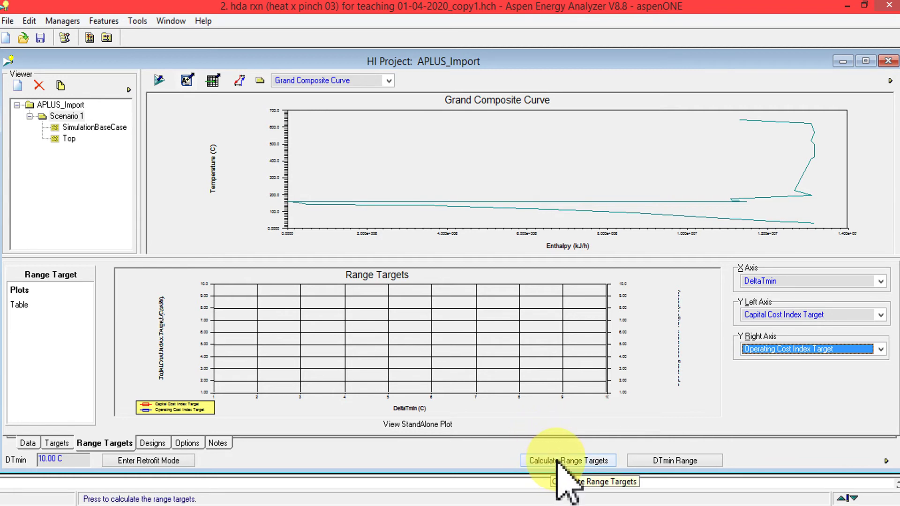
Calculate Scenario 1's range targets for DTmin from 1 to 20 C in 1 C steps, and enlarge the range targets plot
click(662, 460)
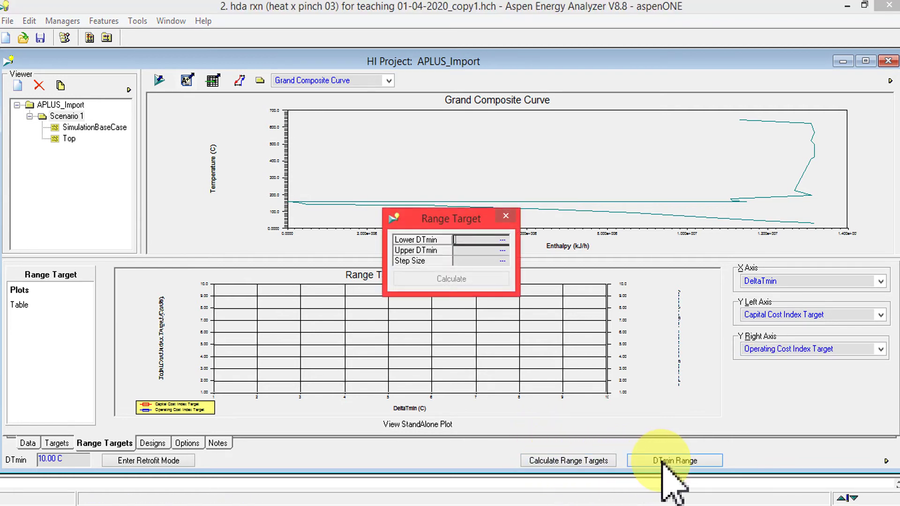
click(470, 240)
text(5)
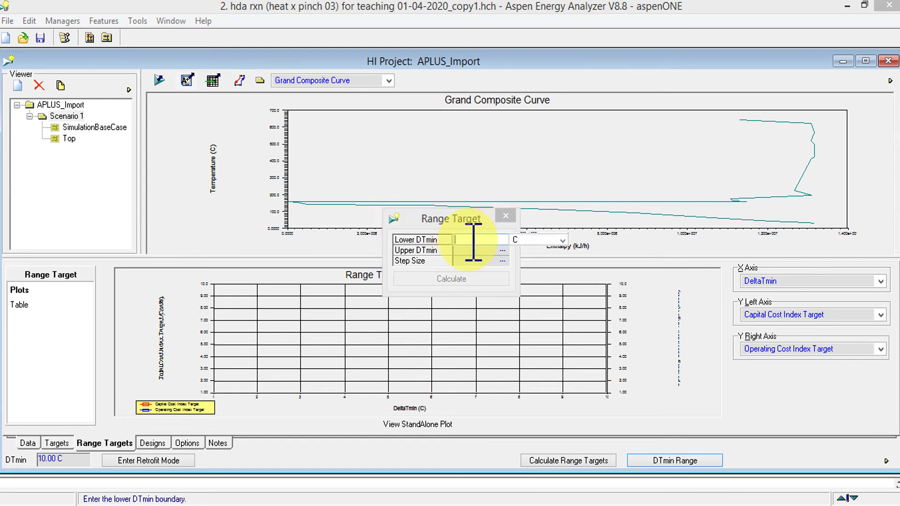
text(1)
click(462, 251)
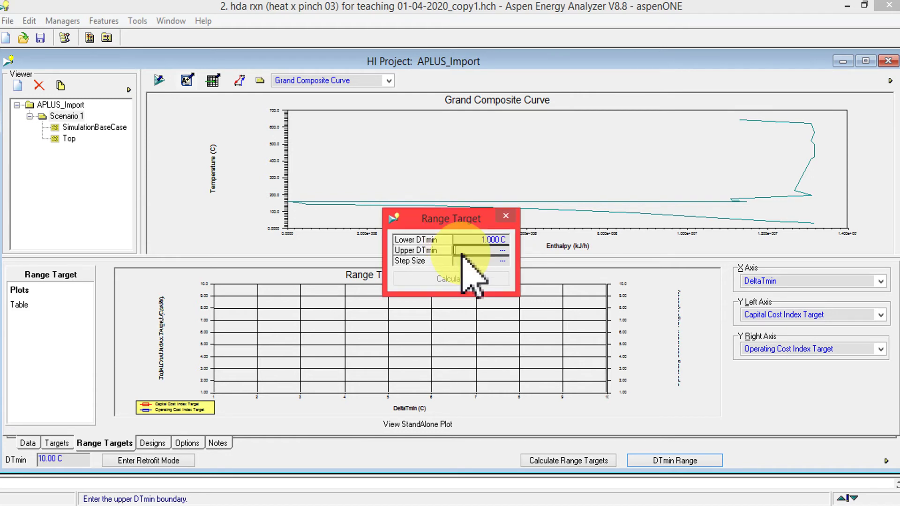
text(20)
click(466, 262)
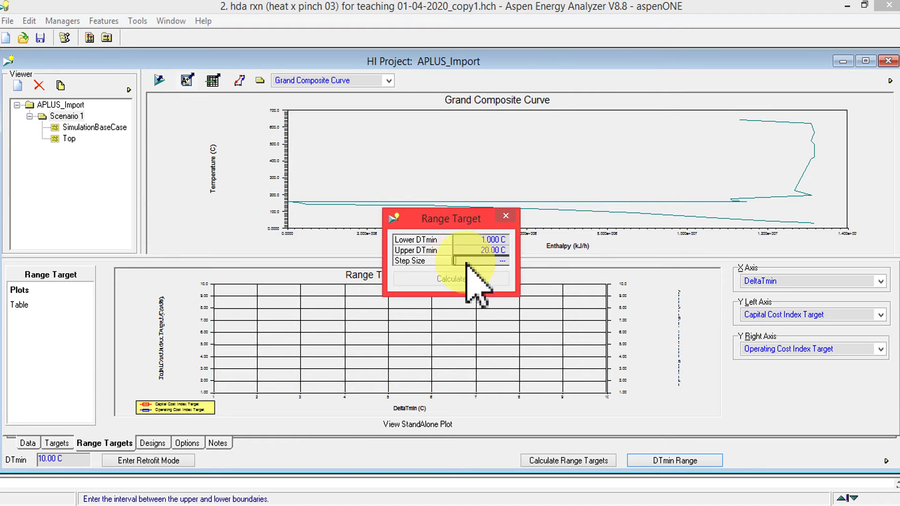
text(1)
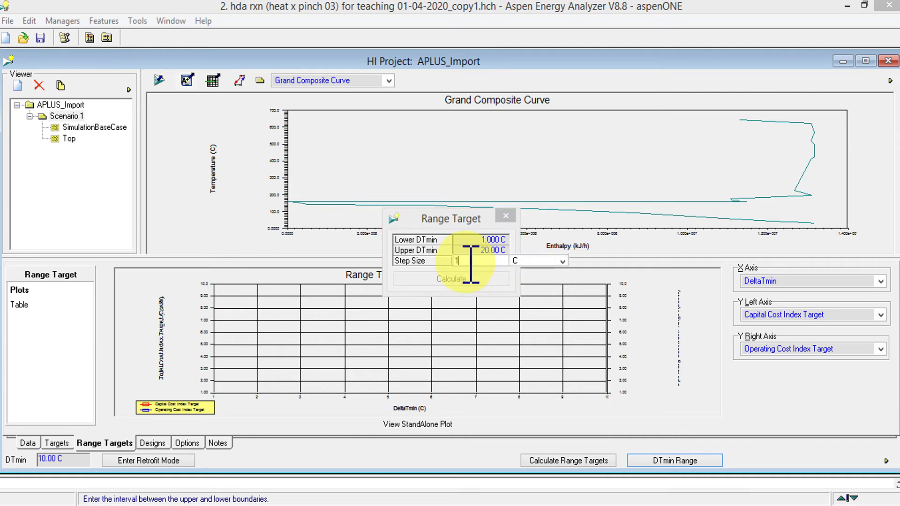
key(Return)
click(469, 278)
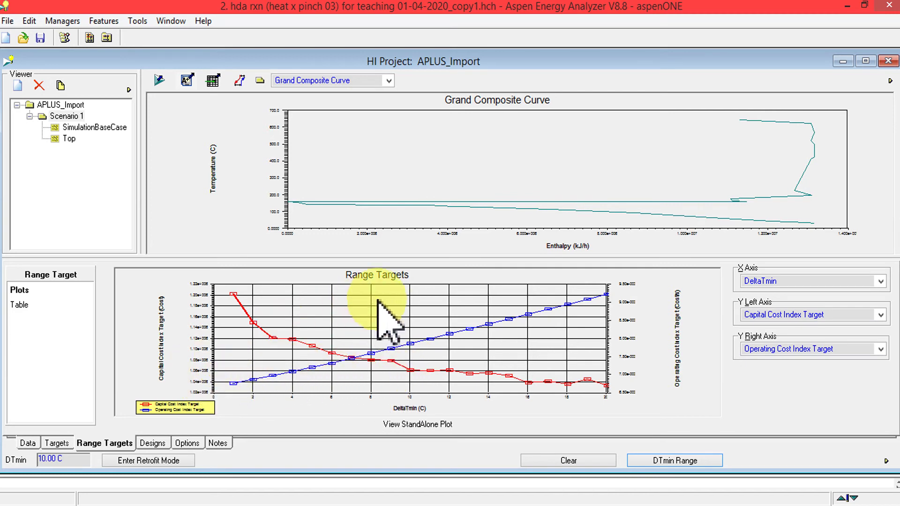
drag(400, 256, 400, 187)
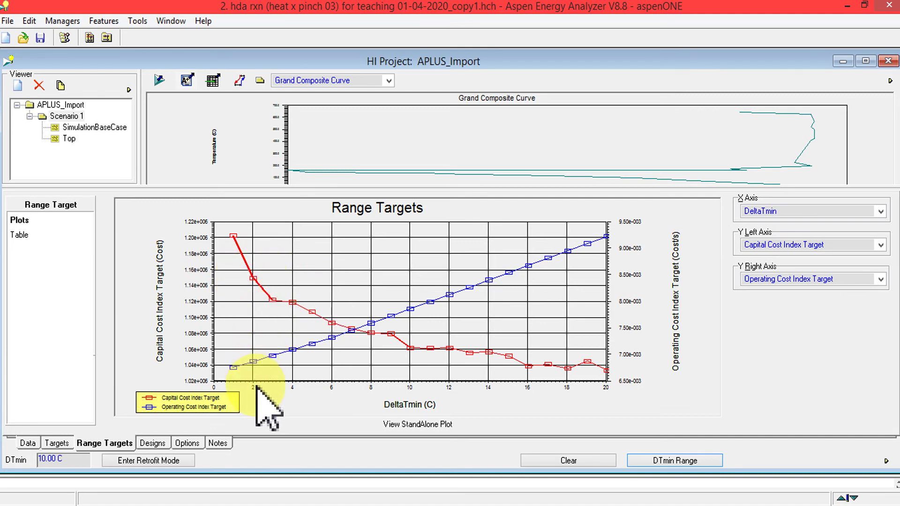
click(250, 271)
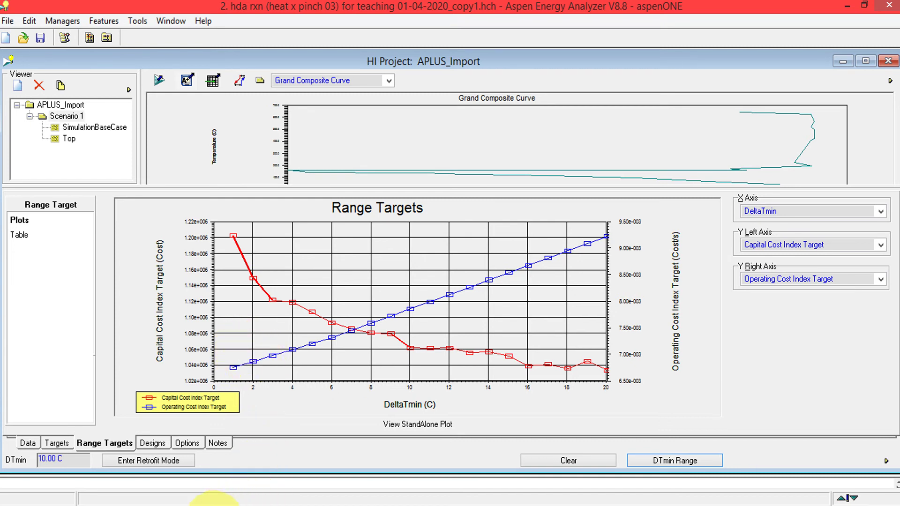
Examine the heat exchangers in the Aspen Plus flowsheet alongside the cost versus DTmin plot in Aspen Energy Analyzer
click(237, 500)
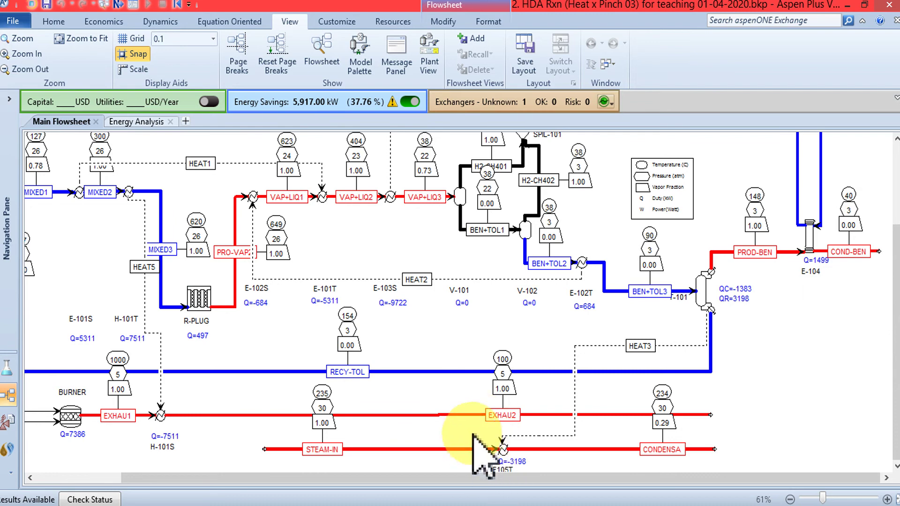
scroll(885, 305, up, 3)
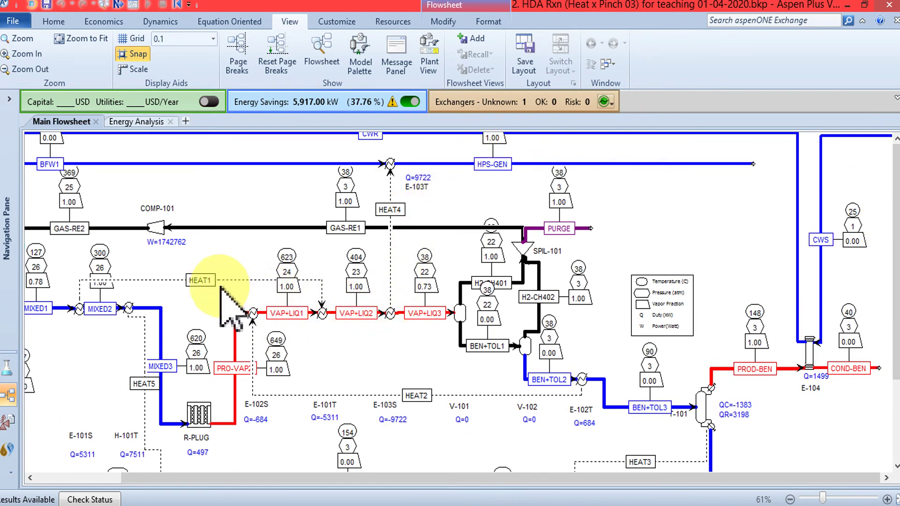
click(281, 502)
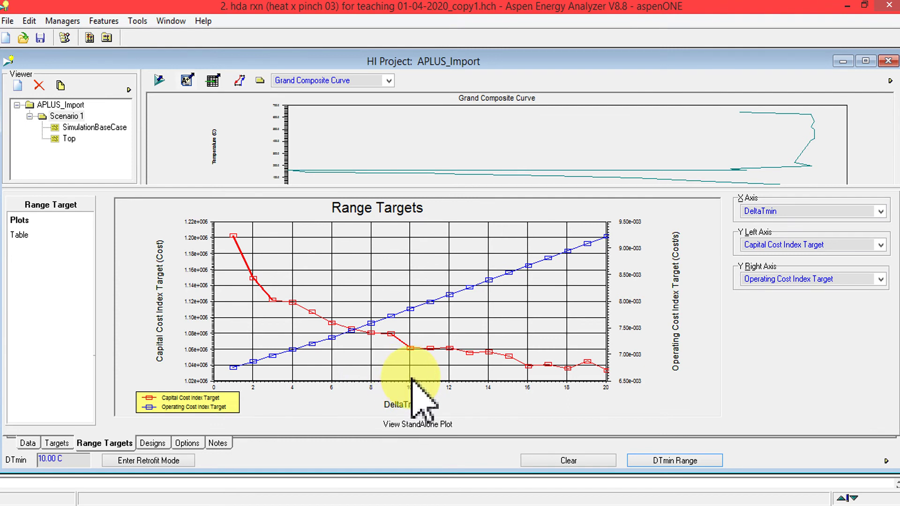
click(243, 497)
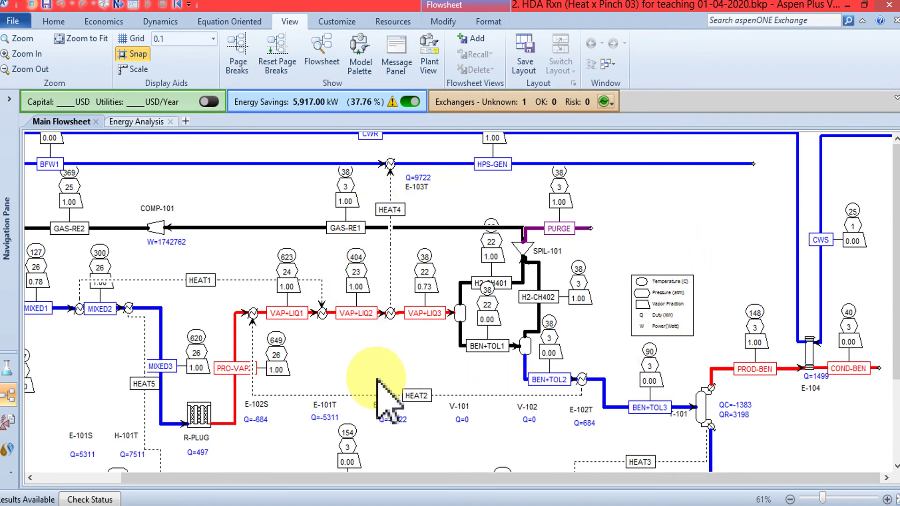
mouse_move(176, 503)
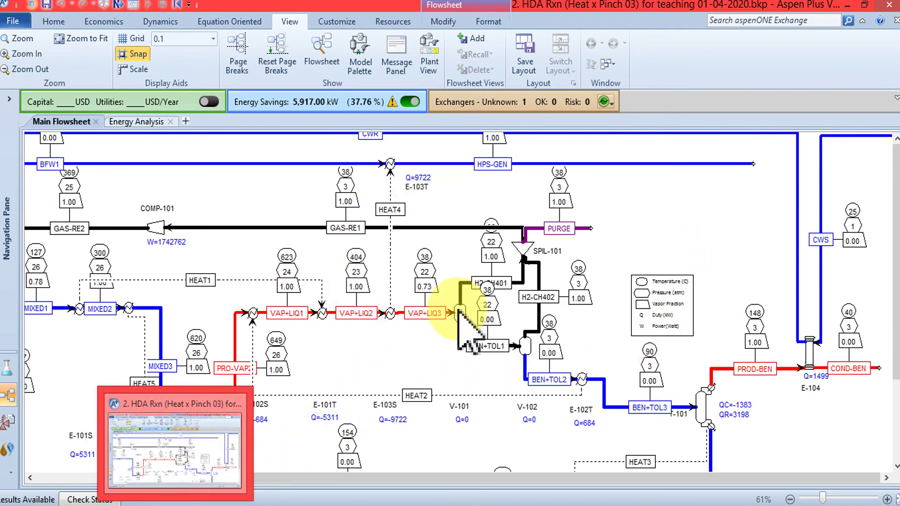
click(179, 502)
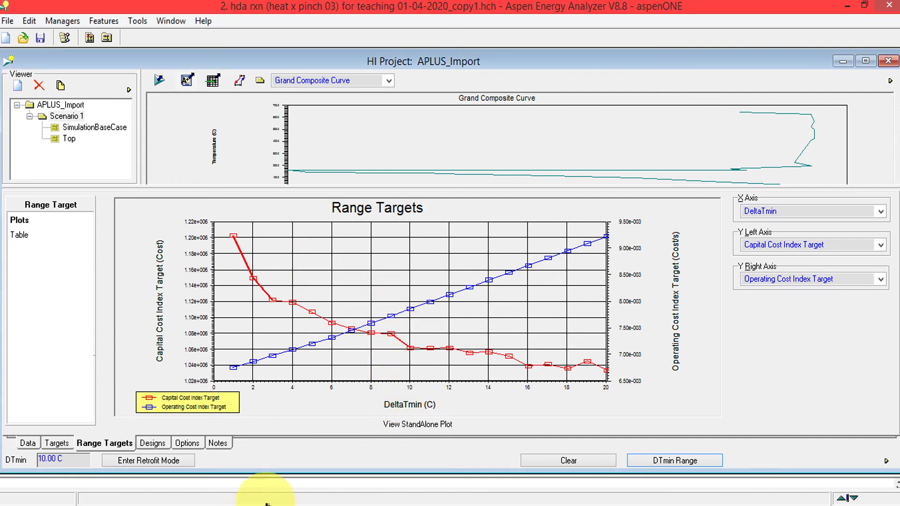
click(239, 501)
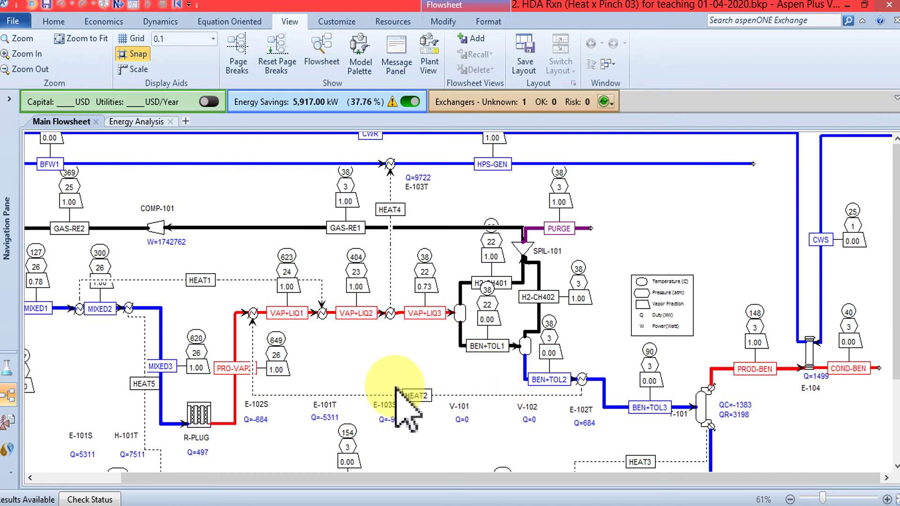
click(187, 495)
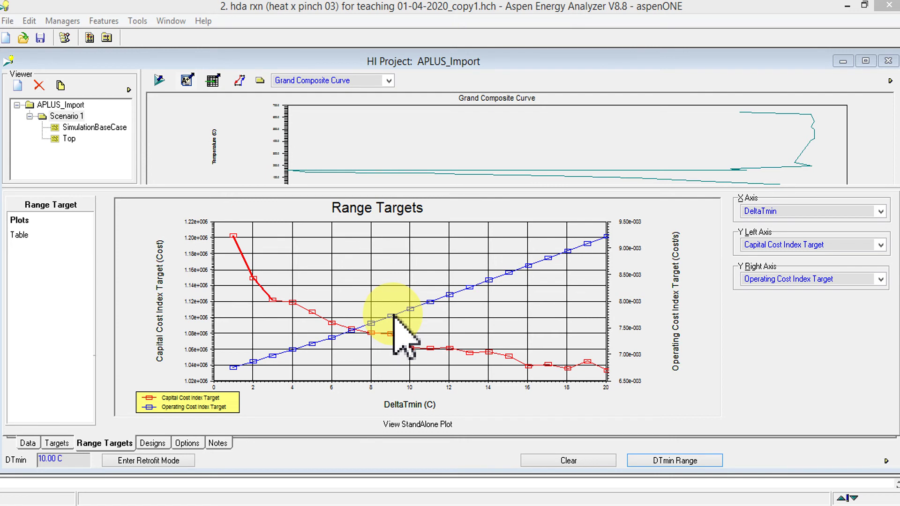
Review the Top design's performance summary, worksheet, heat exchangers and targets
click(66, 139)
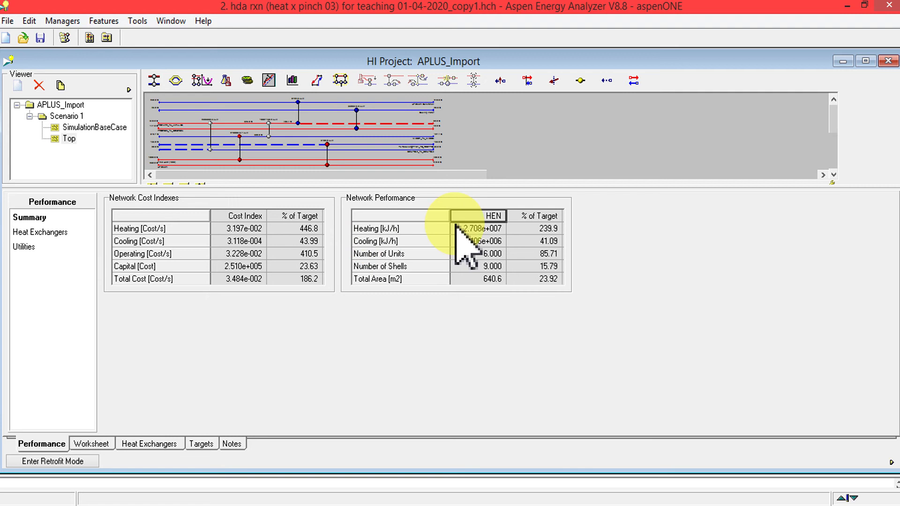
mouse_move(482, 230)
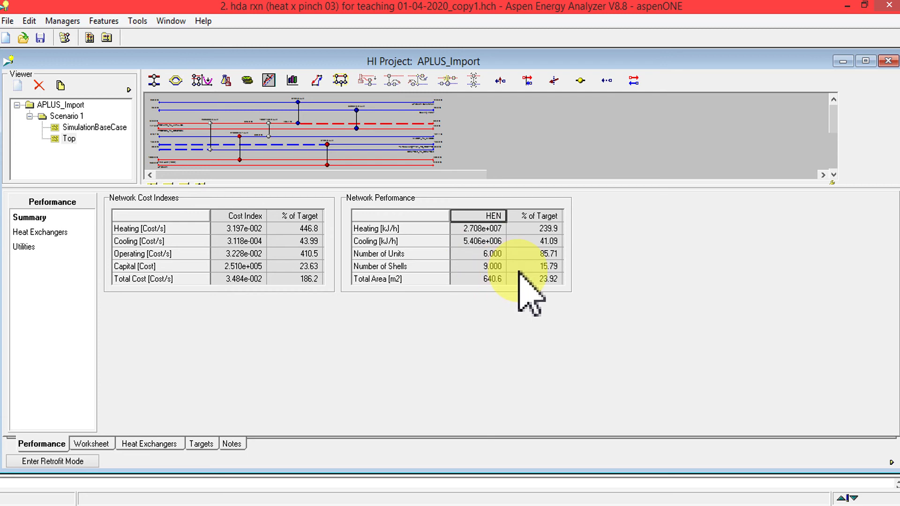
click(91, 444)
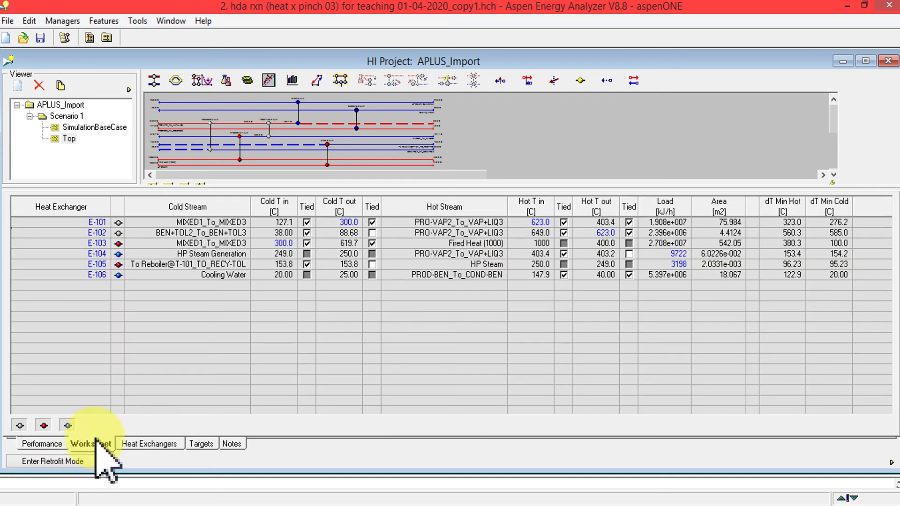
click(161, 444)
click(202, 446)
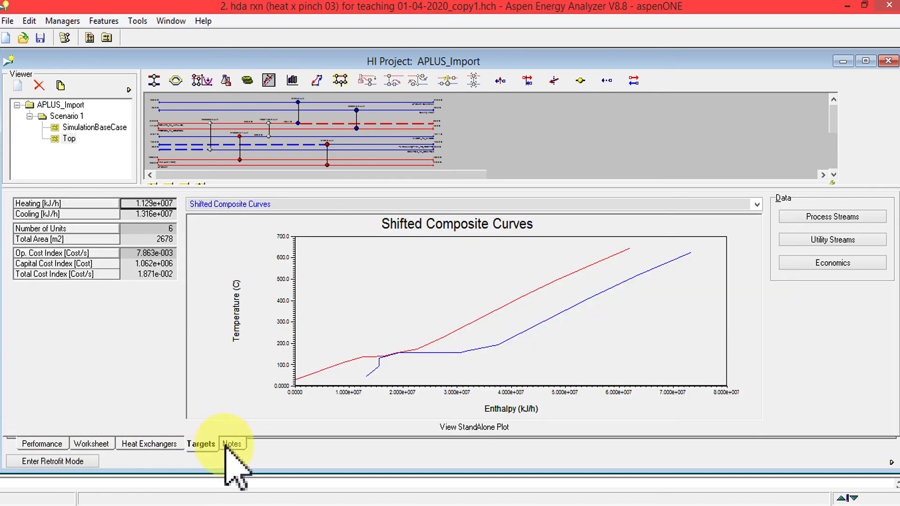
Inspect the pinch segments on the Top design's Shifted Composite Curves, and display and examine its Grand Composite Curve
mouse_move(389, 358)
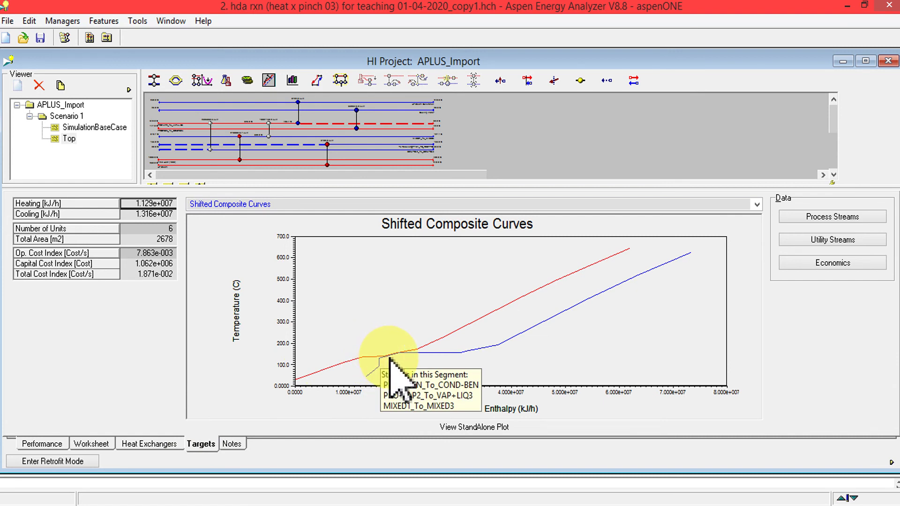
right_click(468, 304)
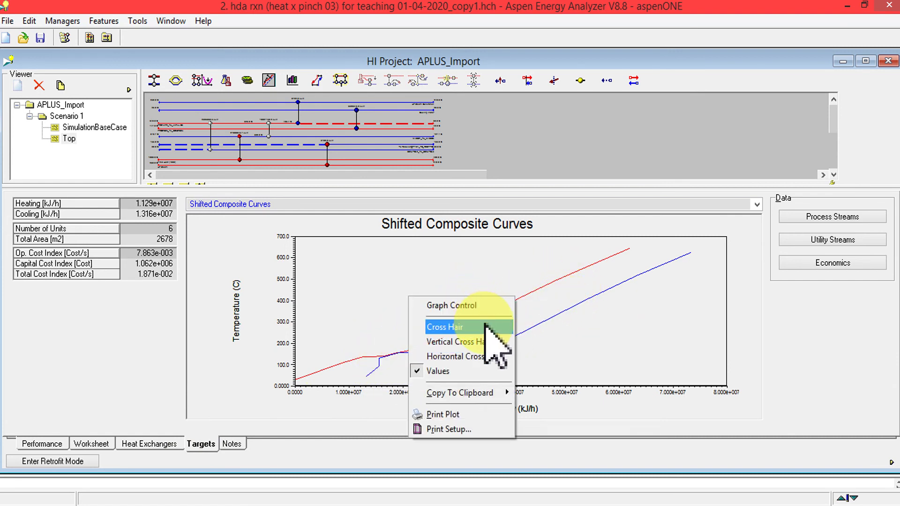
mouse_move(498, 393)
click(572, 356)
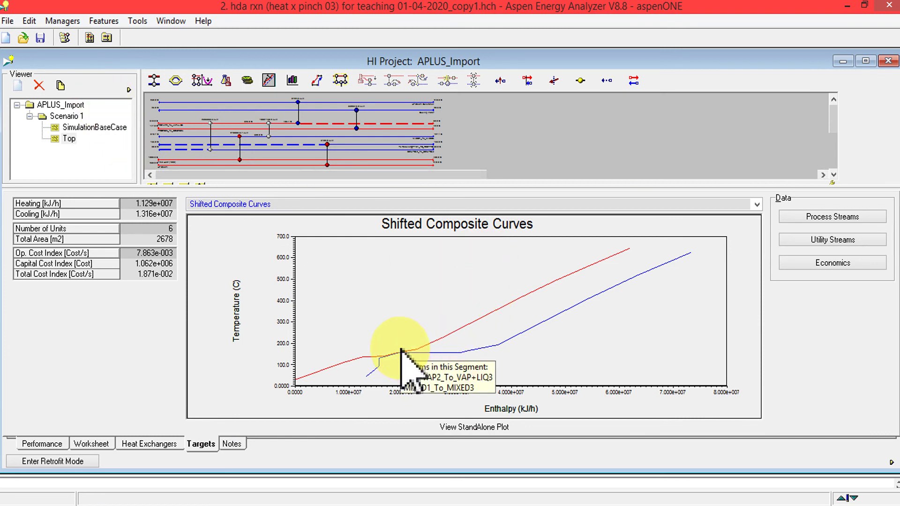
click(756, 204)
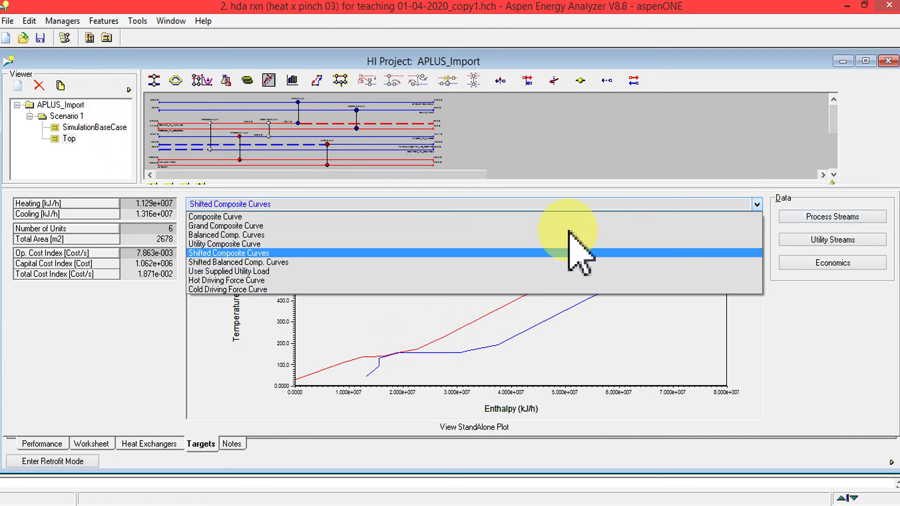
click(236, 227)
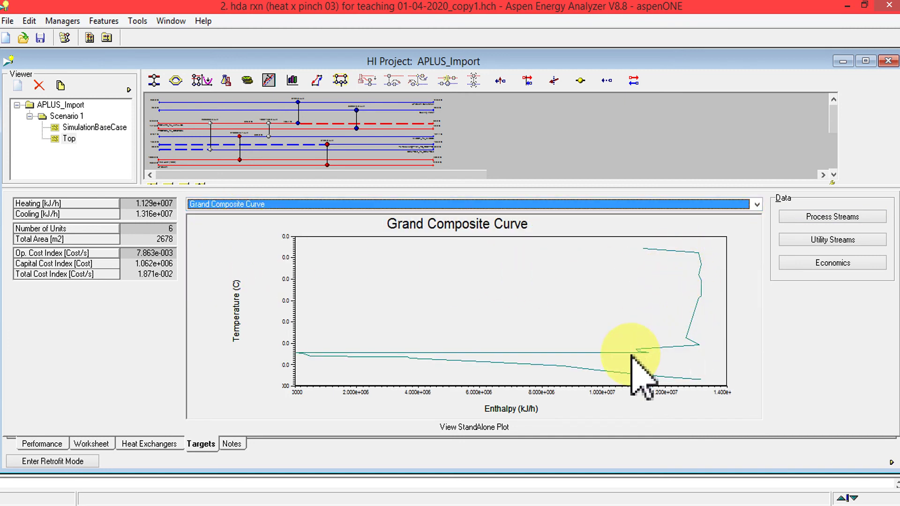
mouse_move(636, 351)
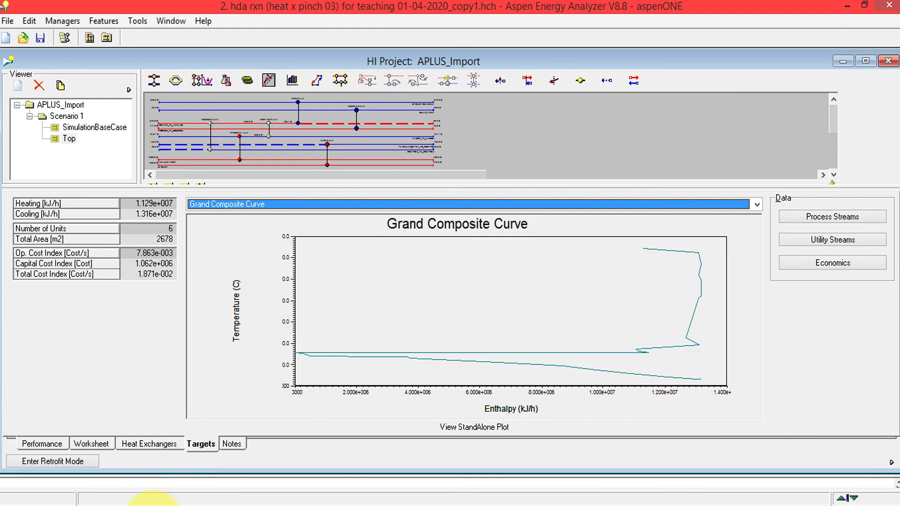
Check the T-101 column and its reboiler heat link in the Aspen Plus flowsheet, and return to Aspen Energy Analyzer
key(alt+Tab)
scroll(892, 319, down, 2)
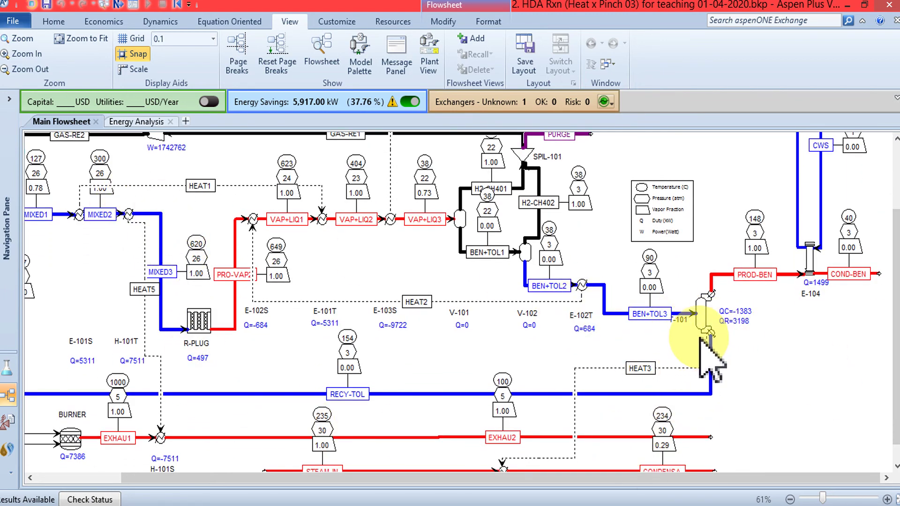
key(alt+Tab)
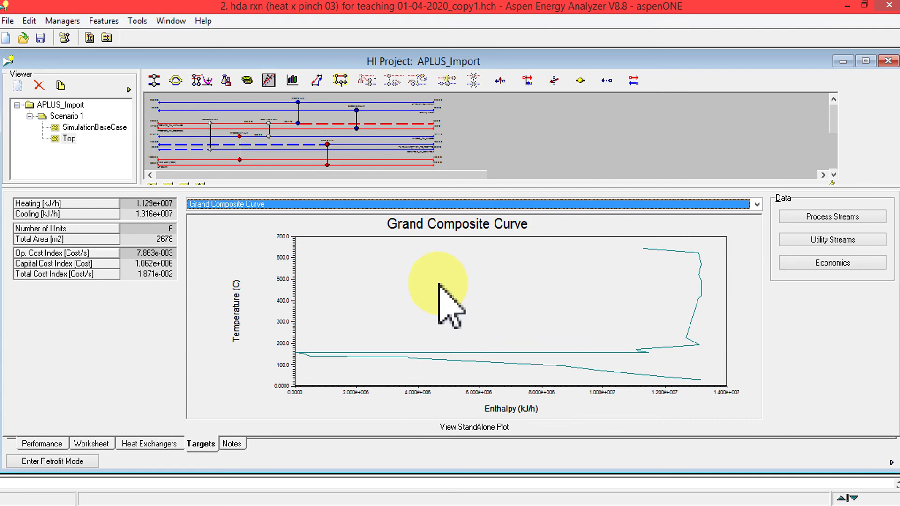
Examine the Top design's heat exchanger summary and enlarged grid diagram, and compare them with the Aspen Plus flowsheet
click(147, 443)
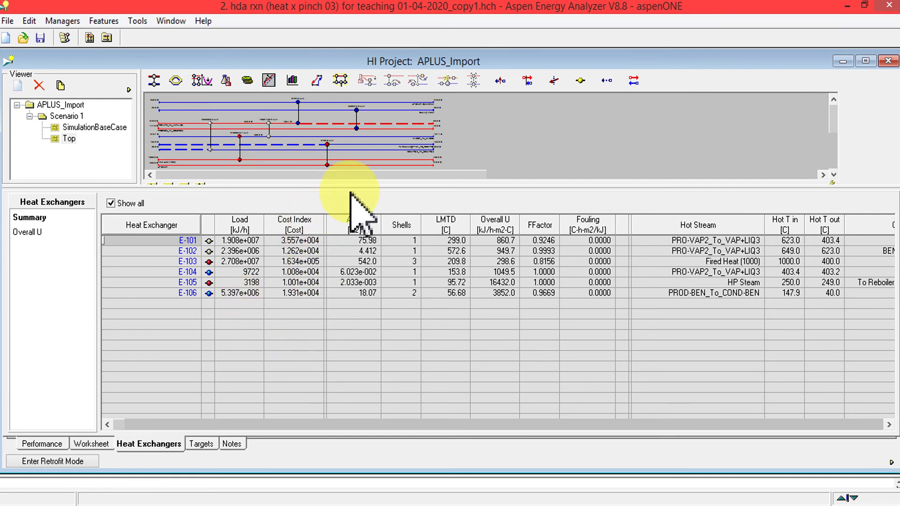
drag(354, 186, 352, 276)
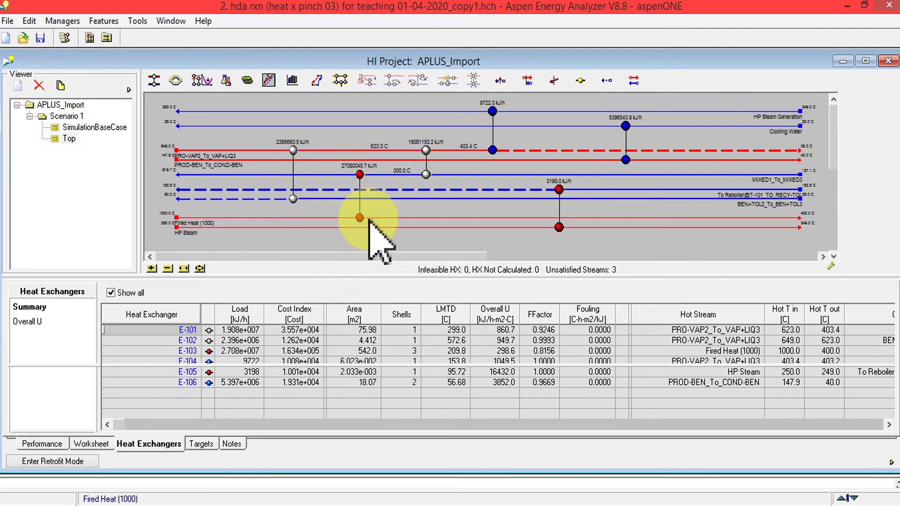
click(164, 504)
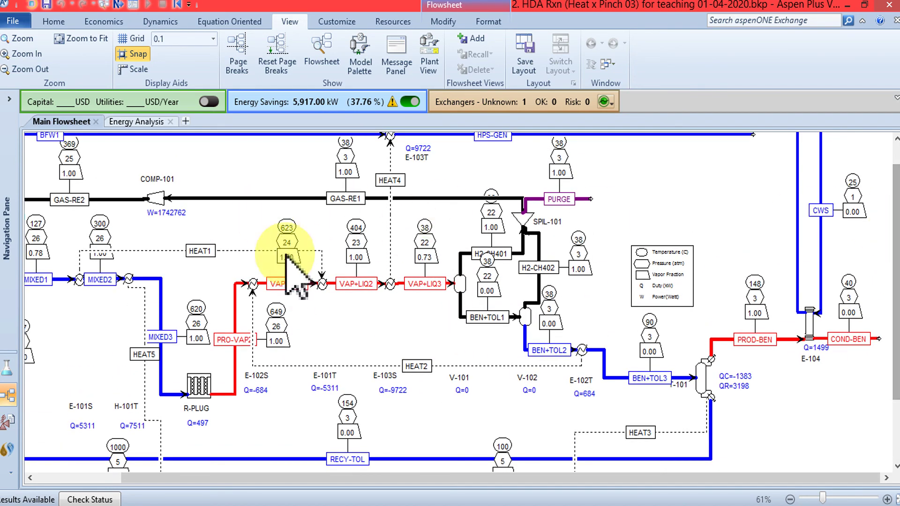
click(272, 504)
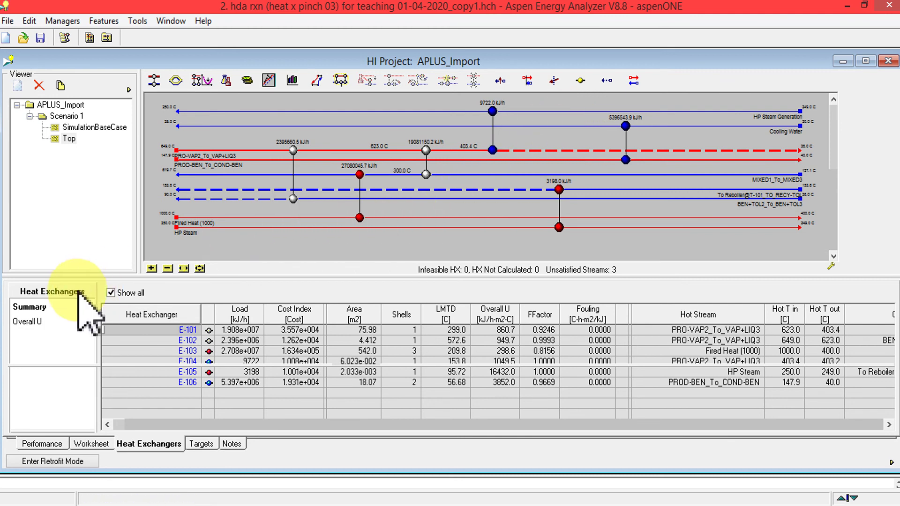
Mark the overall U values of exchangers E-101, E-102, E-103 and E-106 as user-specified in the Top design
click(32, 321)
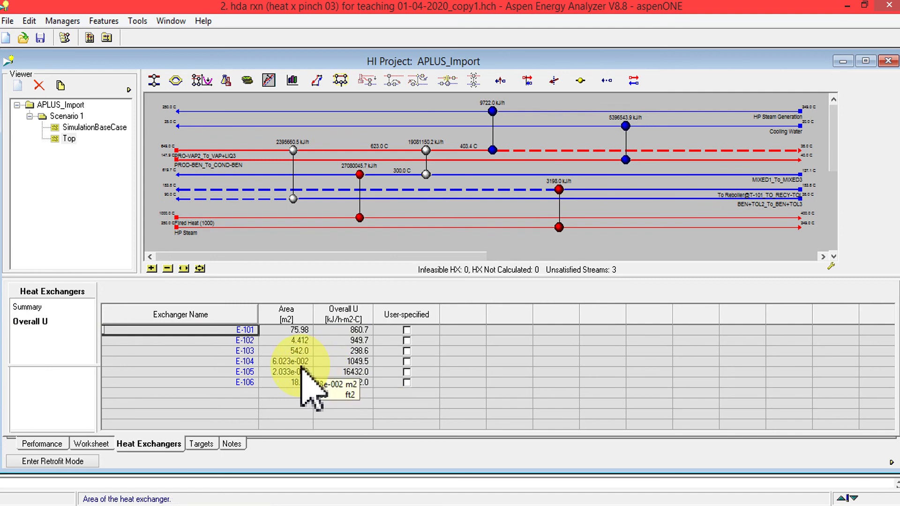
click(406, 330)
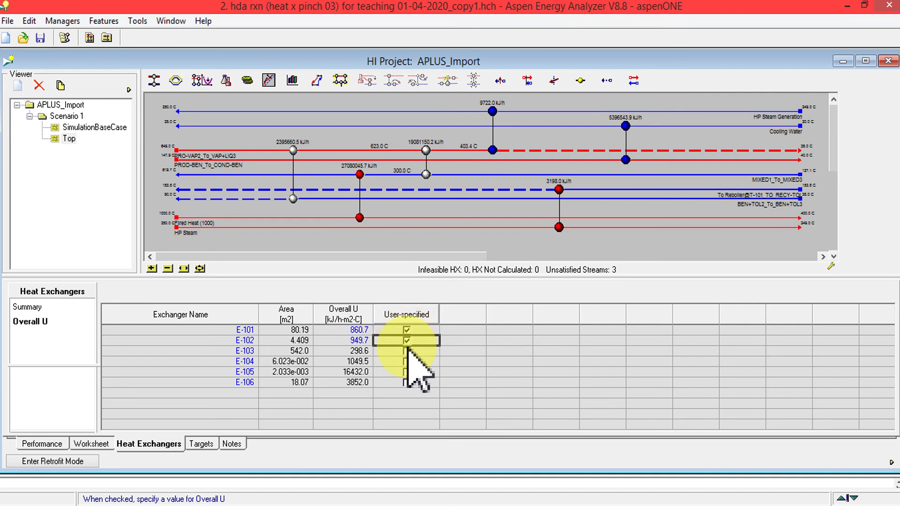
click(406, 382)
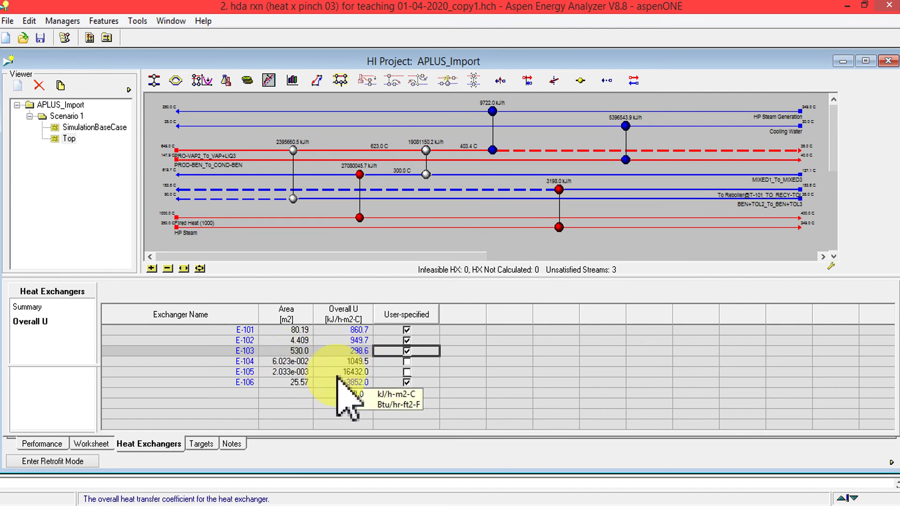
Review the Top design's worksheet, performance summary and targets with the Grand Composite Curve
click(90, 443)
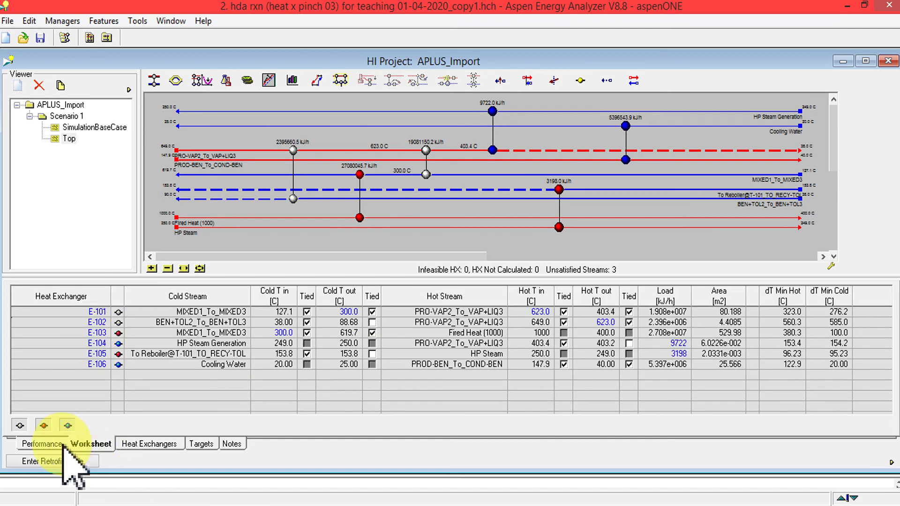
click(58, 444)
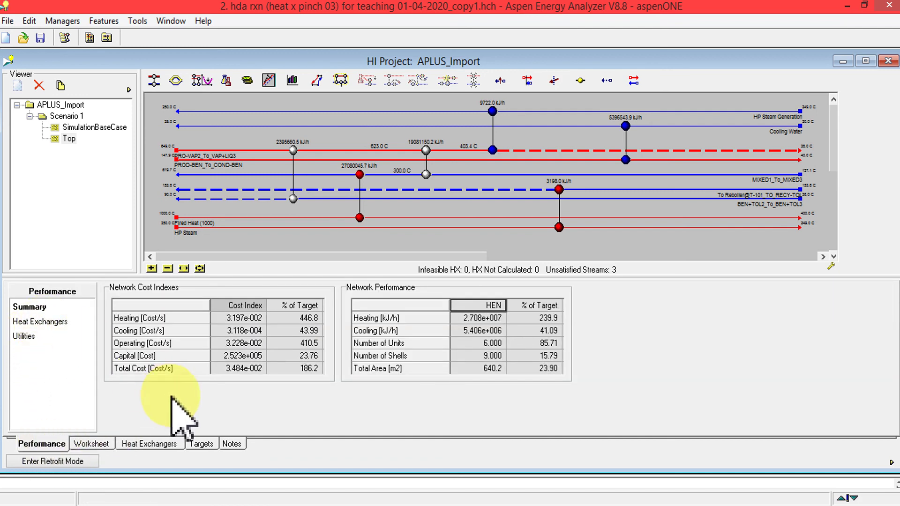
click(201, 443)
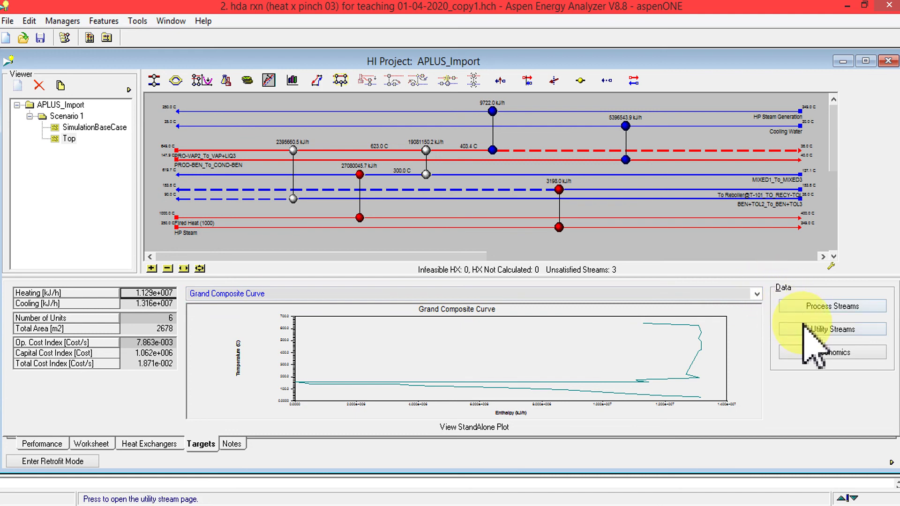
right_click(616, 359)
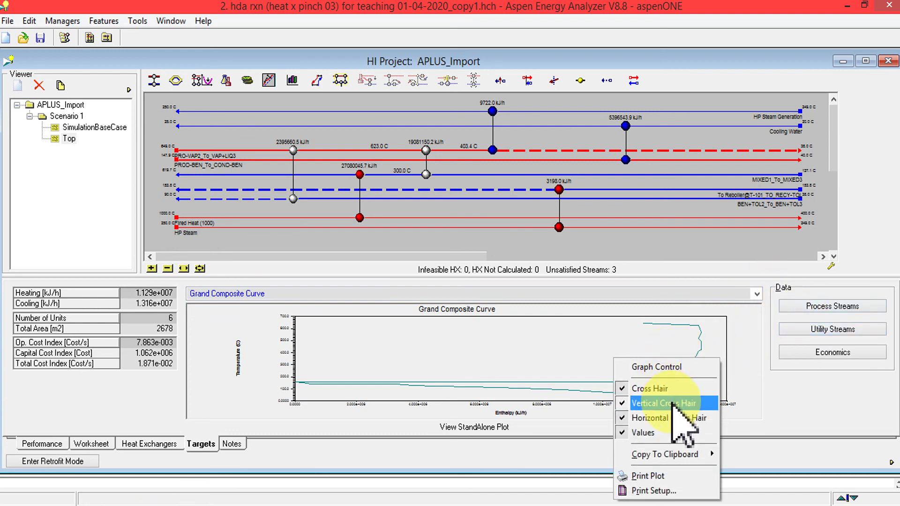
click(590, 393)
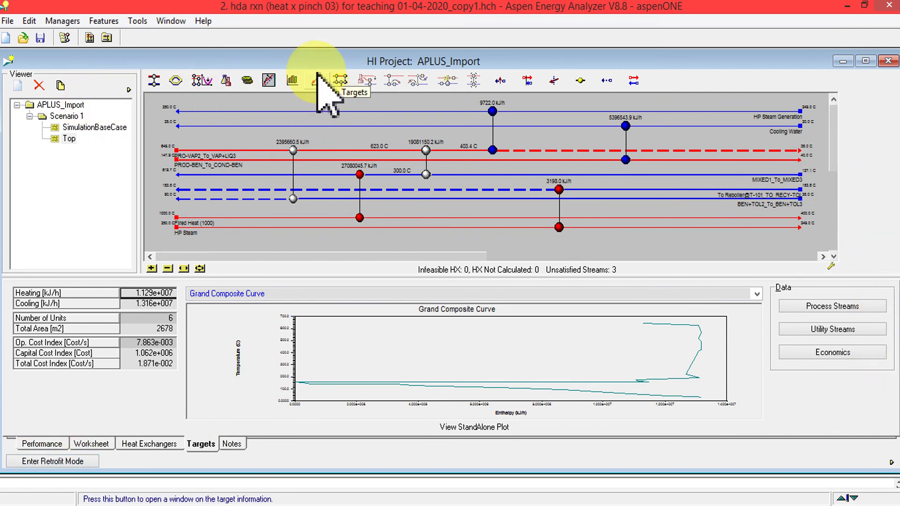
View the bar chart of the Top design's heat exchangers by area and by duty, and close it
click(292, 80)
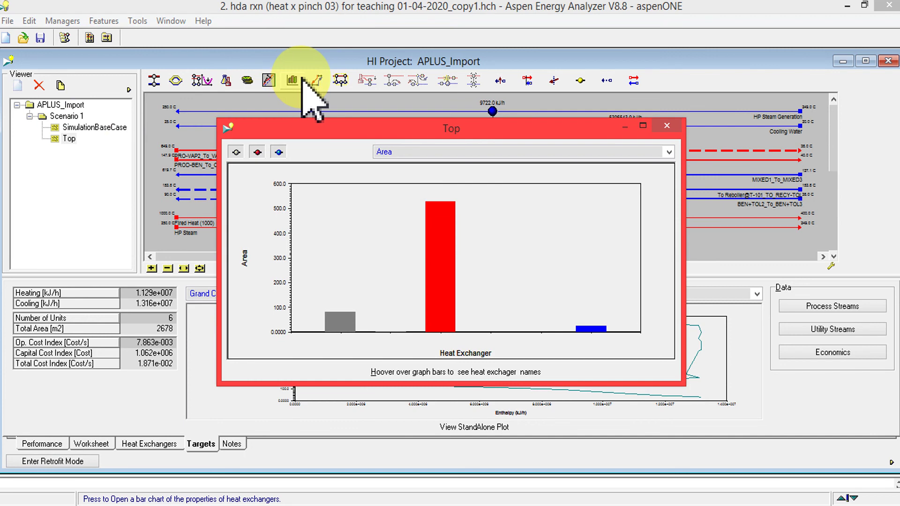
click(669, 150)
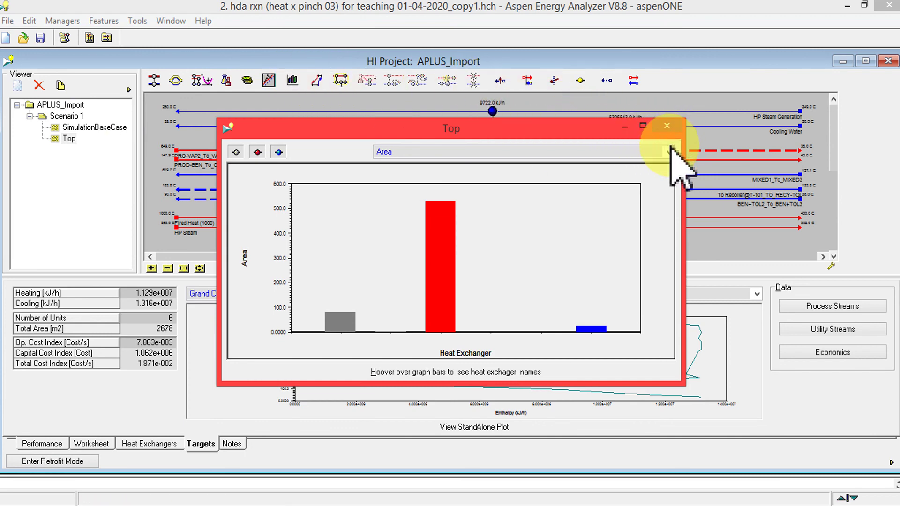
click(672, 149)
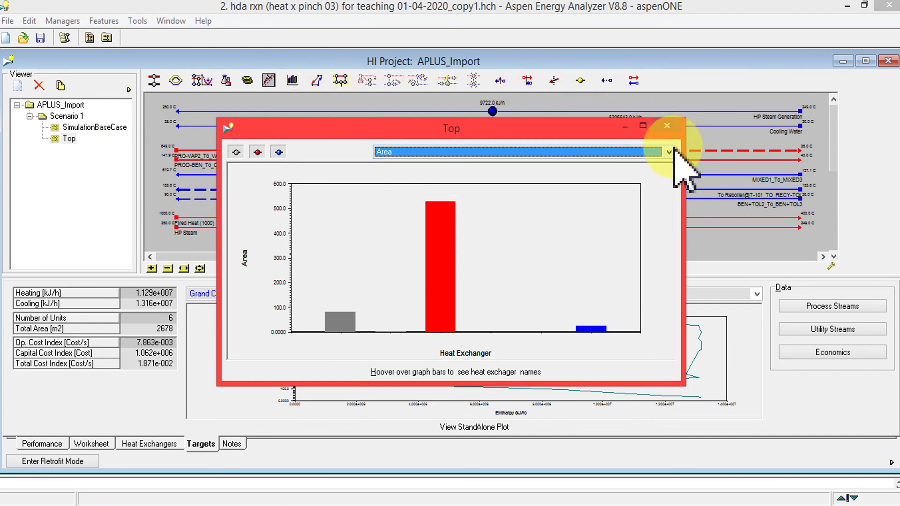
click(669, 151)
click(670, 151)
click(670, 151)
click(395, 192)
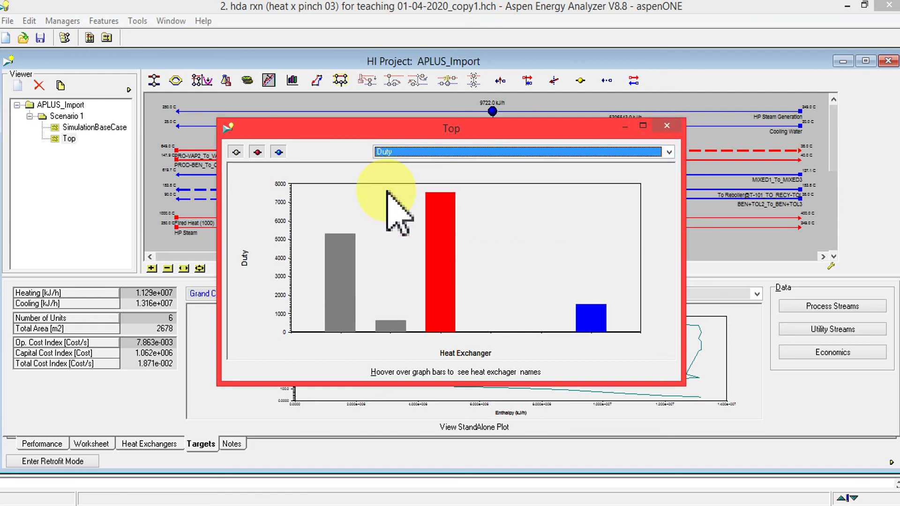
click(667, 125)
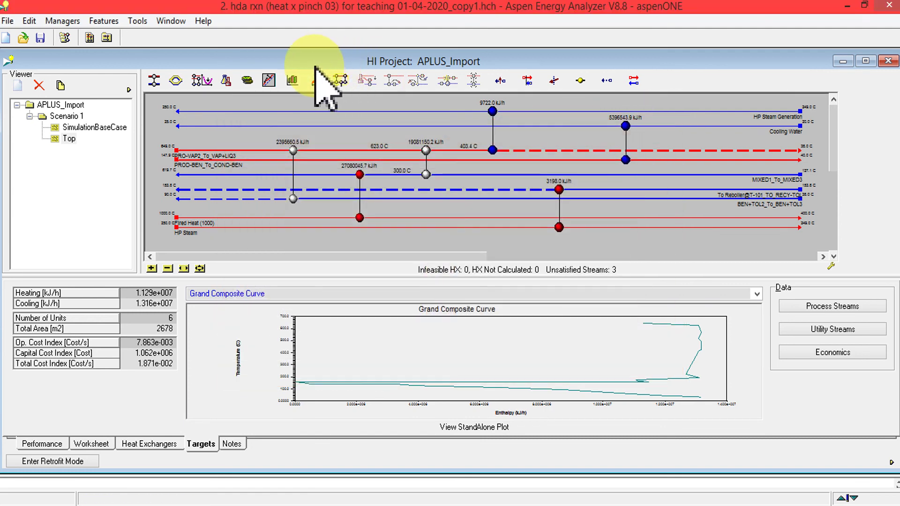
click(292, 80)
click(666, 125)
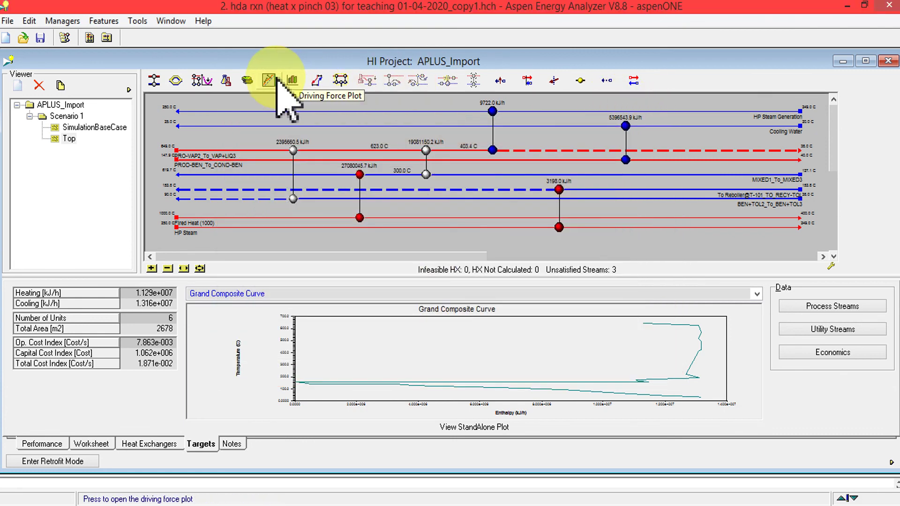
Check the Top design's network cost indexes and network performance summaries, closing each one
click(248, 81)
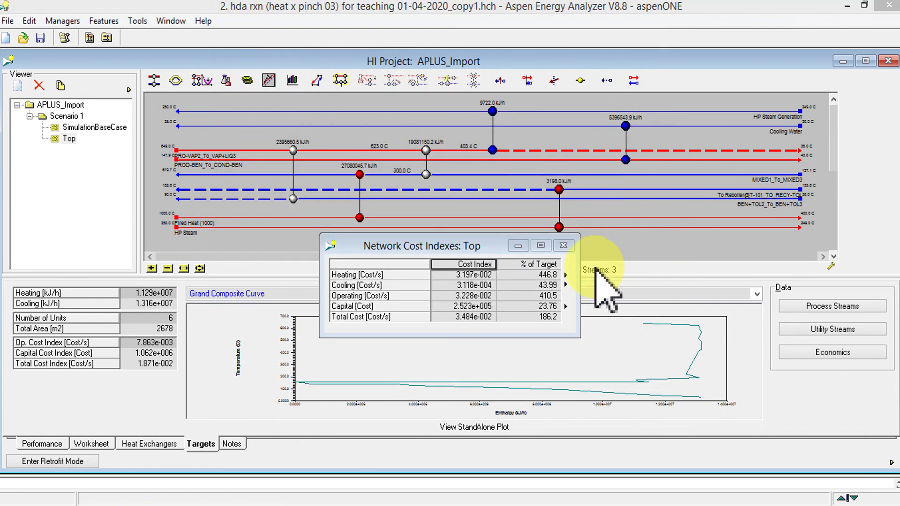
click(563, 246)
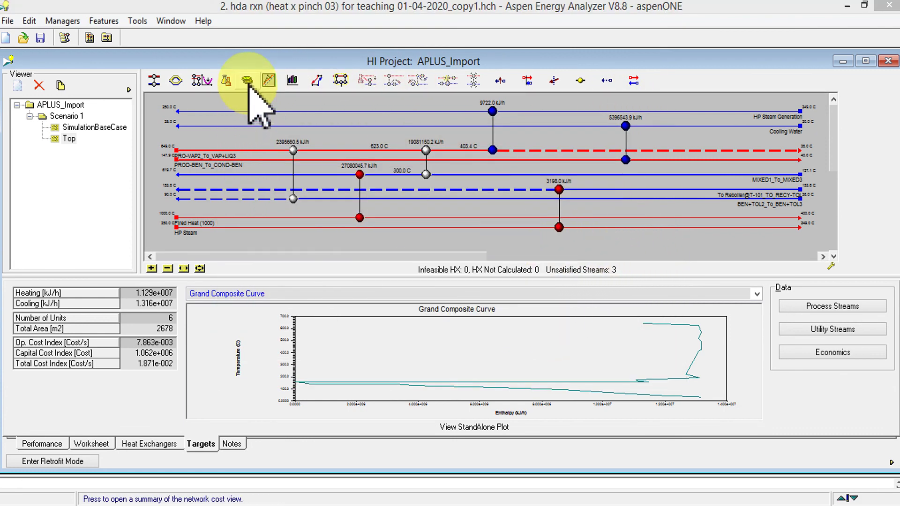
click(226, 80)
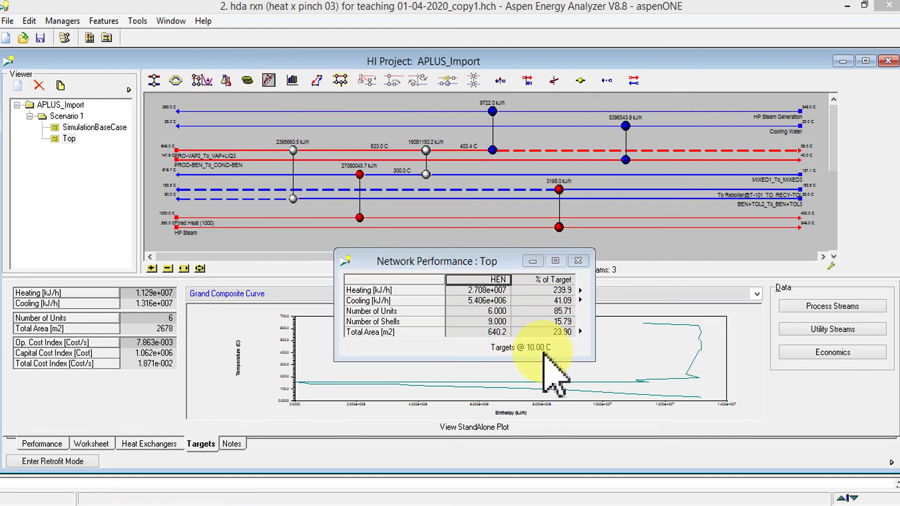
click(577, 260)
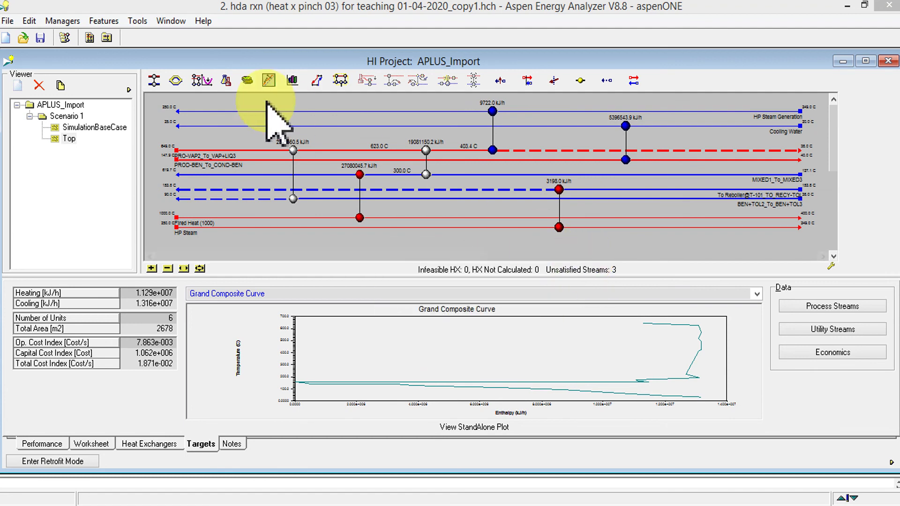
Try to optimize the Top design for minimum total annualized cost, varying heat exchanger loads and split flow ratios
click(196, 80)
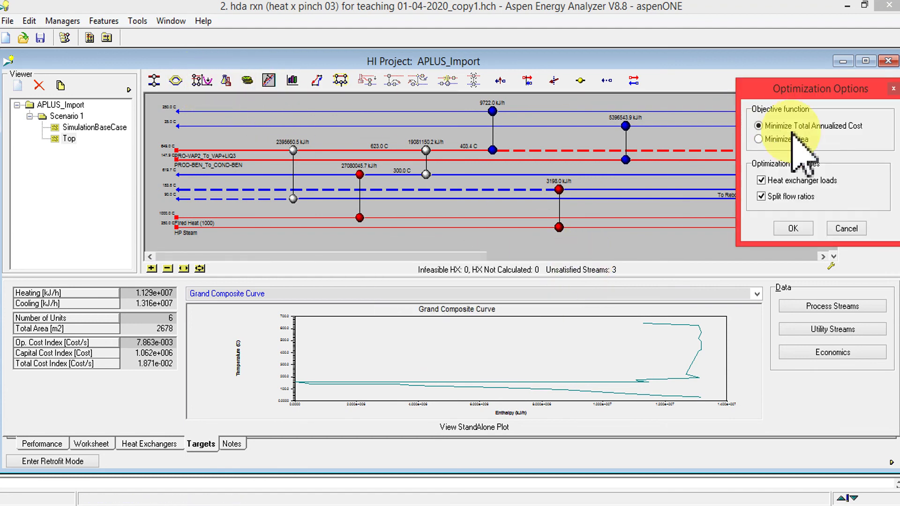
click(792, 228)
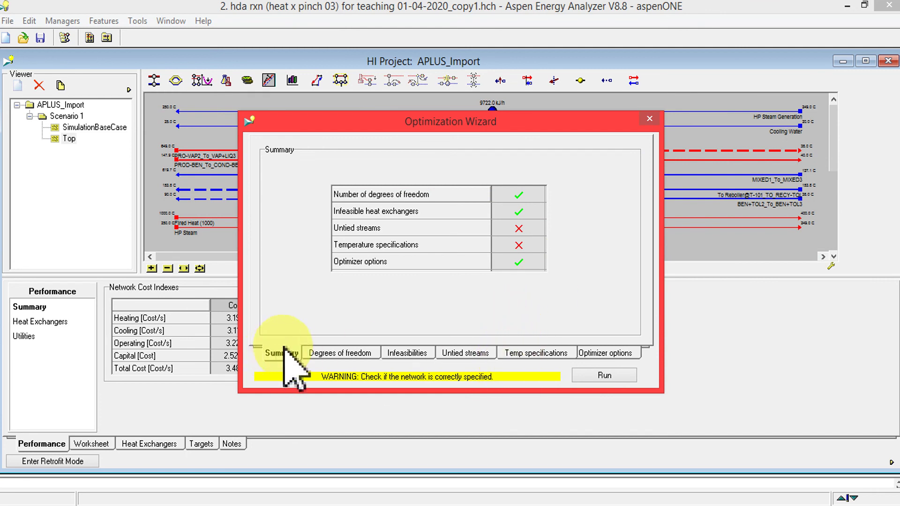
click(609, 375)
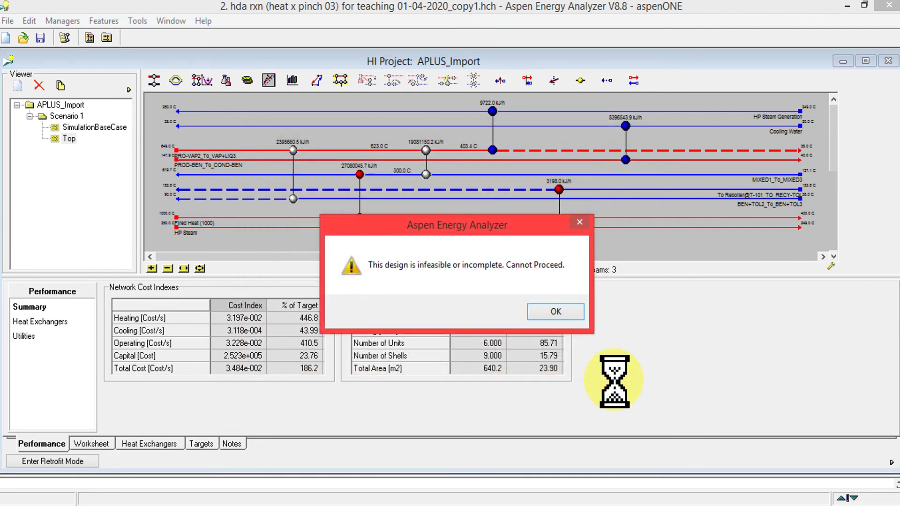
click(555, 311)
Set the Top design's optimization to minimize area, with heat exchanger loads as the only optimization variable
click(202, 80)
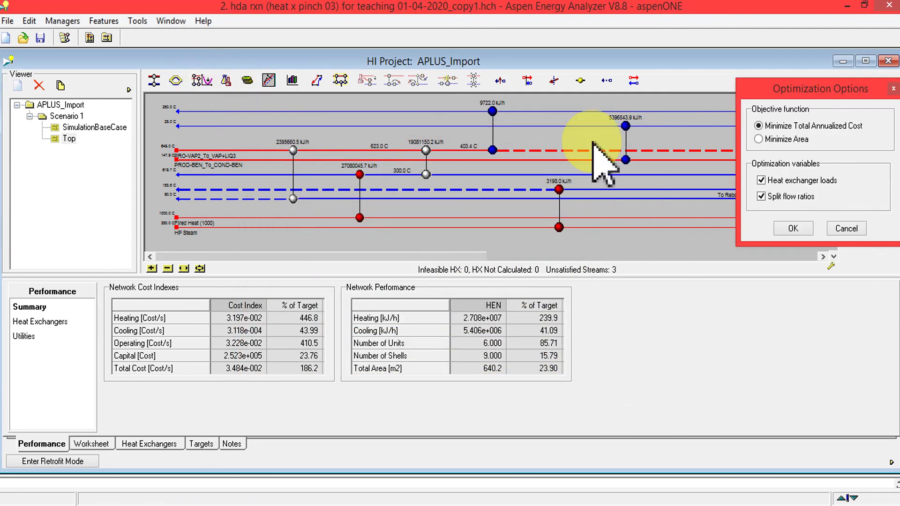
click(772, 197)
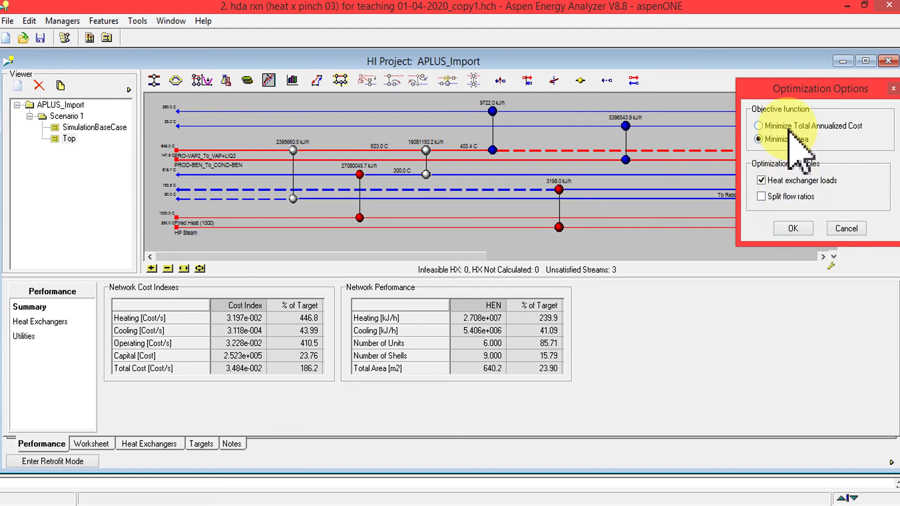
click(792, 228)
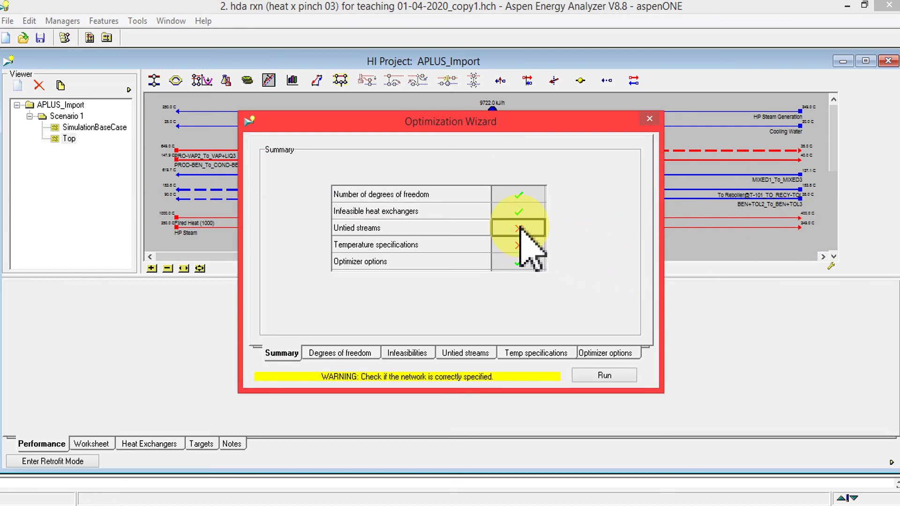
Check the degrees of freedom, infeasibilities, untied streams, temperature specifications and optimizer options, and try to run the optimization
click(351, 355)
click(412, 355)
click(470, 355)
click(534, 354)
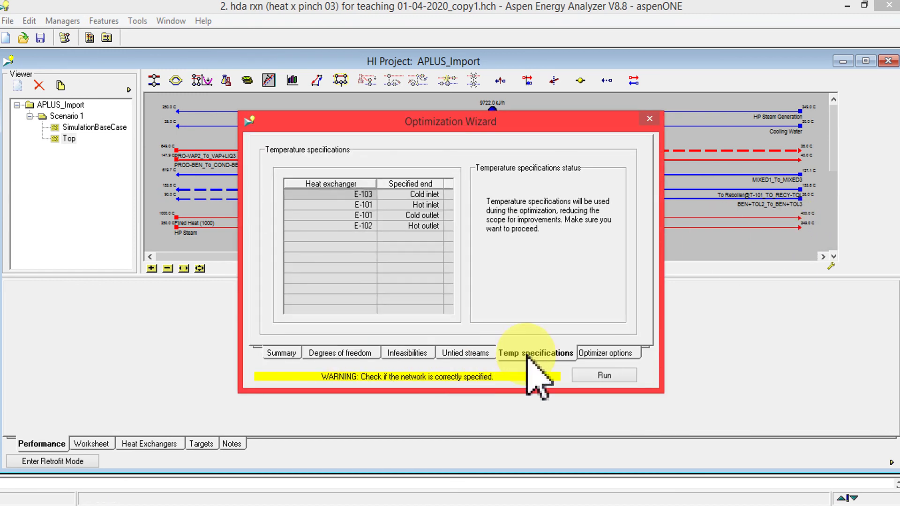
click(607, 354)
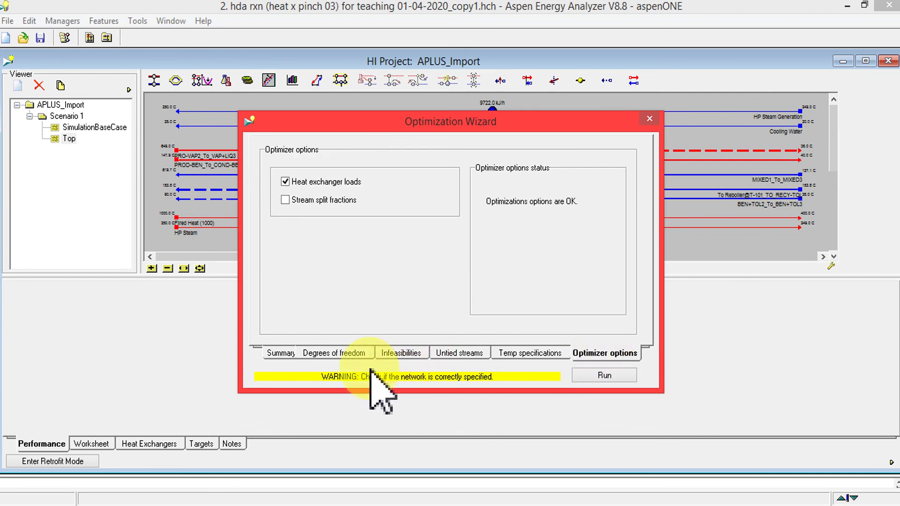
click(600, 378)
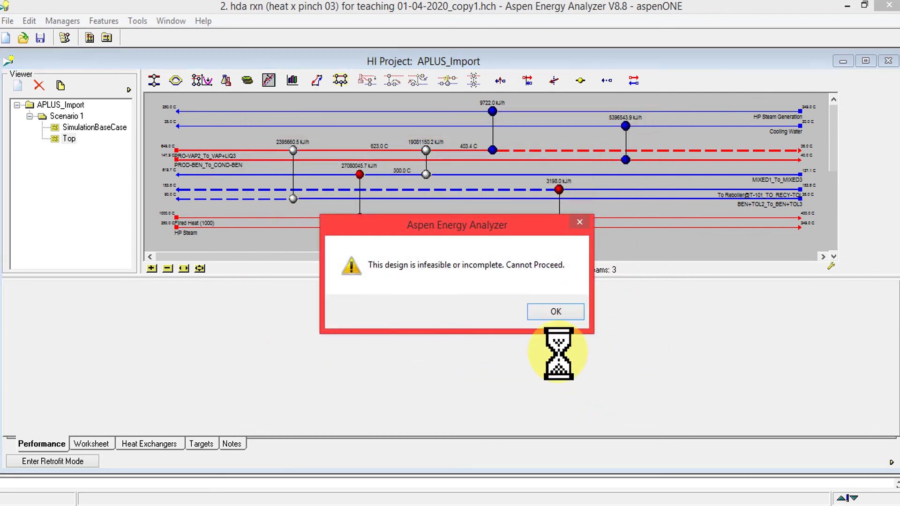
click(545, 312)
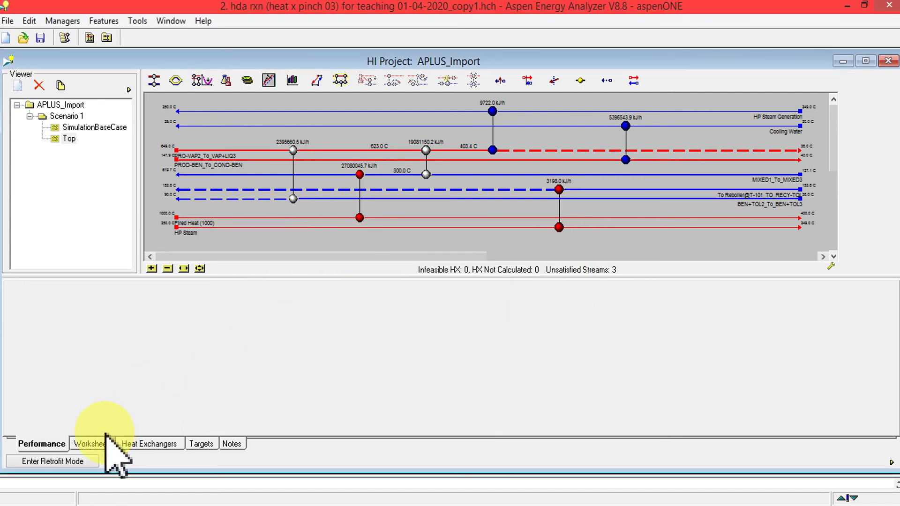
Review the Top design's worksheet and targets, enlarging the Grand Composite Curve to examine its pinch region
click(98, 442)
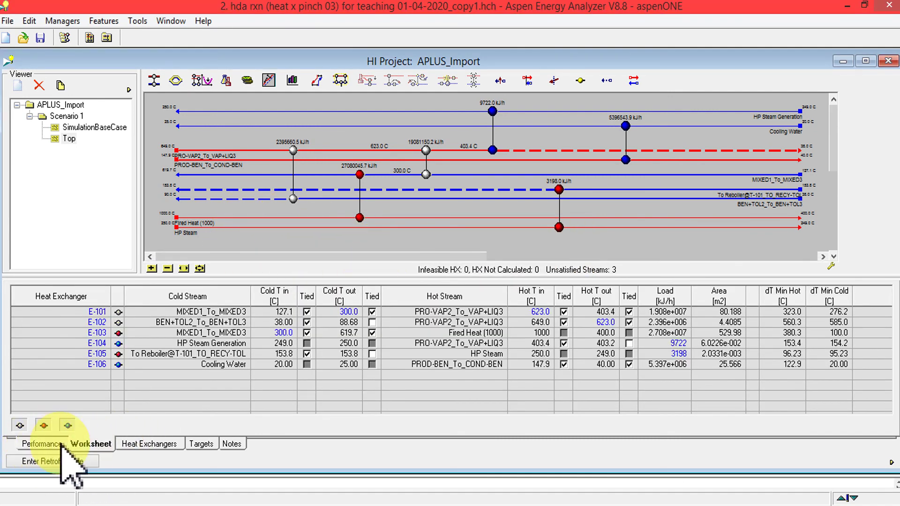
click(202, 444)
click(377, 365)
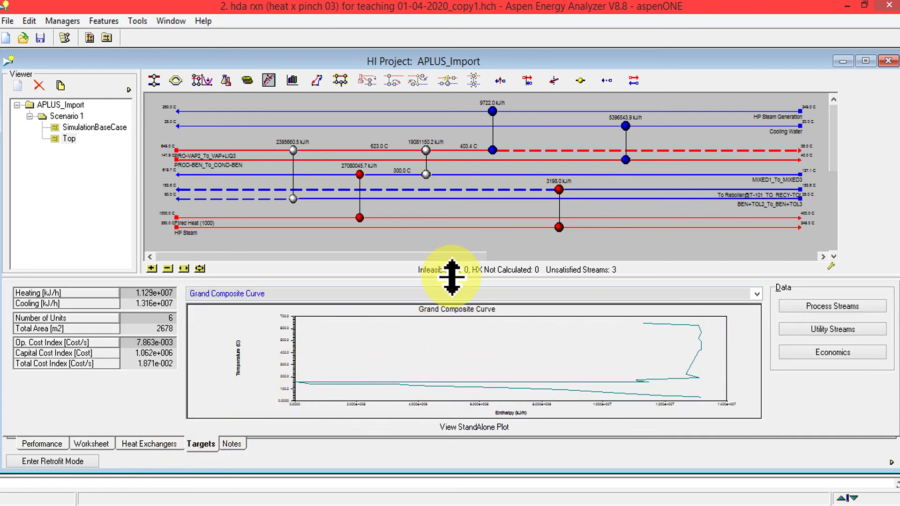
drag(451, 276, 457, 154)
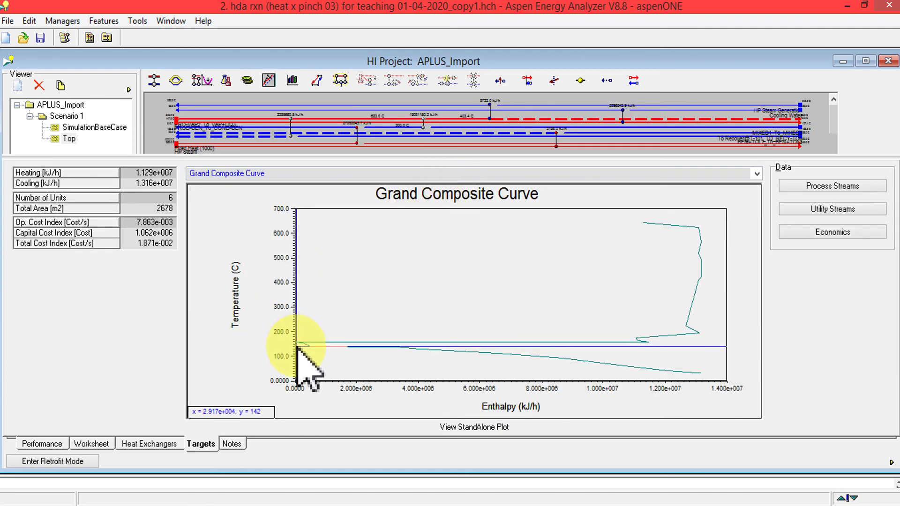